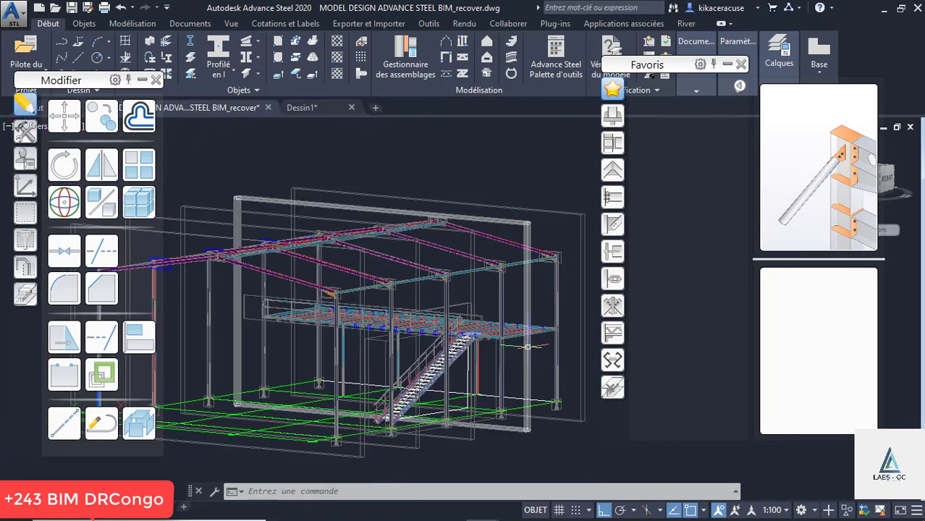
Display the steel building model in the Conceptual visual style and inspect its roof framing
{"action": "scroll", "coordinate": [535, 341], "scroll_direction": "up", "scroll_amount": 10}
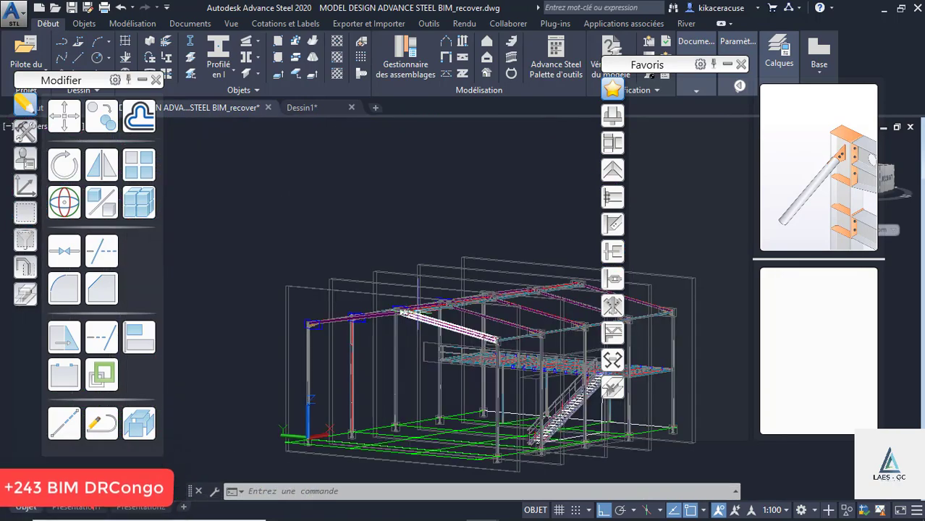
{"action": "key", "text": "Escape"}
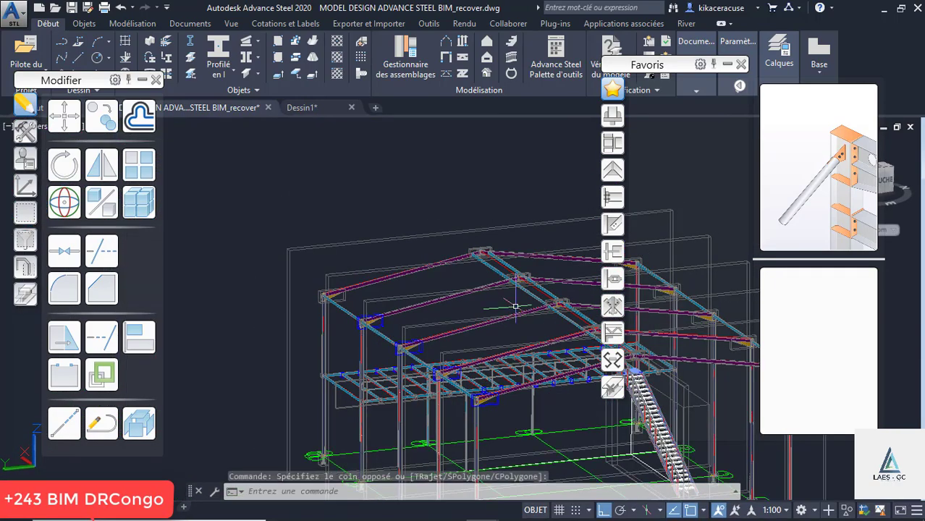
{"action": "scroll", "coordinate": [515, 306], "scroll_direction": "down", "scroll_amount": 5}
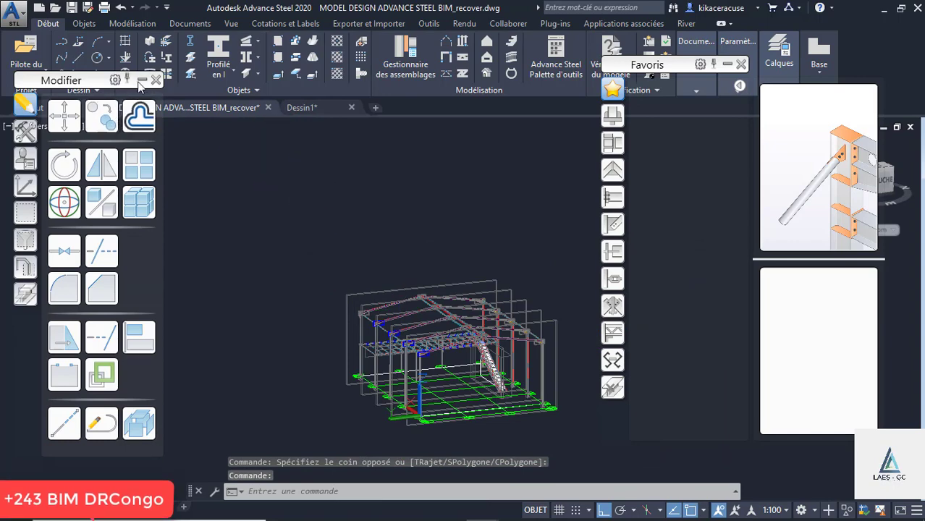
{"action": "left_click", "coordinate": [99, 126]}
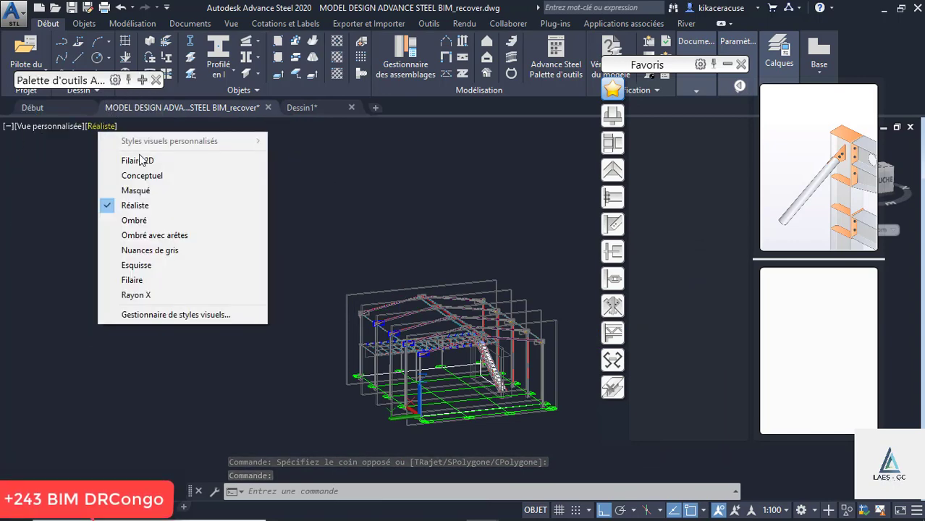
{"action": "left_click", "coordinate": [142, 176]}
{"action": "scroll", "coordinate": [486, 270], "scroll_direction": "up", "scroll_amount": 10}
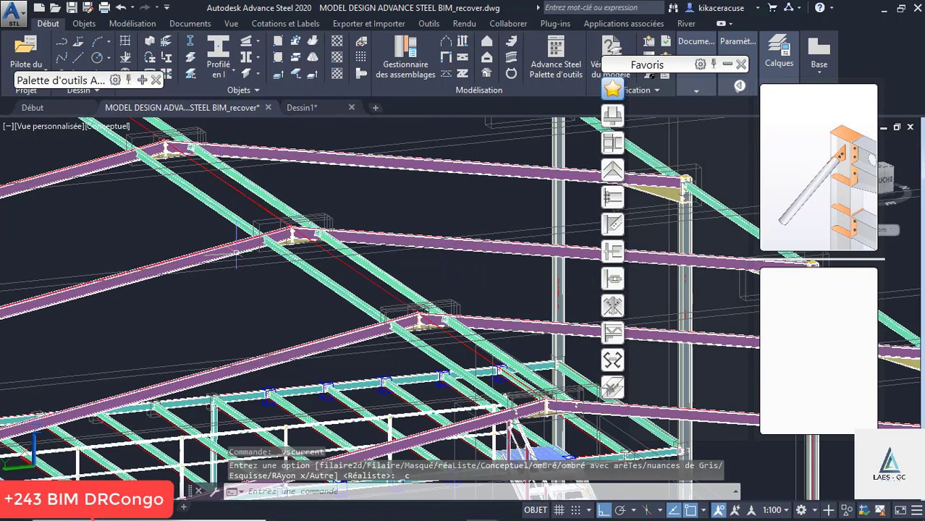
{"action": "scroll", "coordinate": [330, 130], "scroll_direction": "down", "scroll_amount": 8}
Switch to the Dessin1 drawing, collapse the connections palette and park the tool palette above the view cube
{"action": "left_click", "coordinate": [305, 109]}
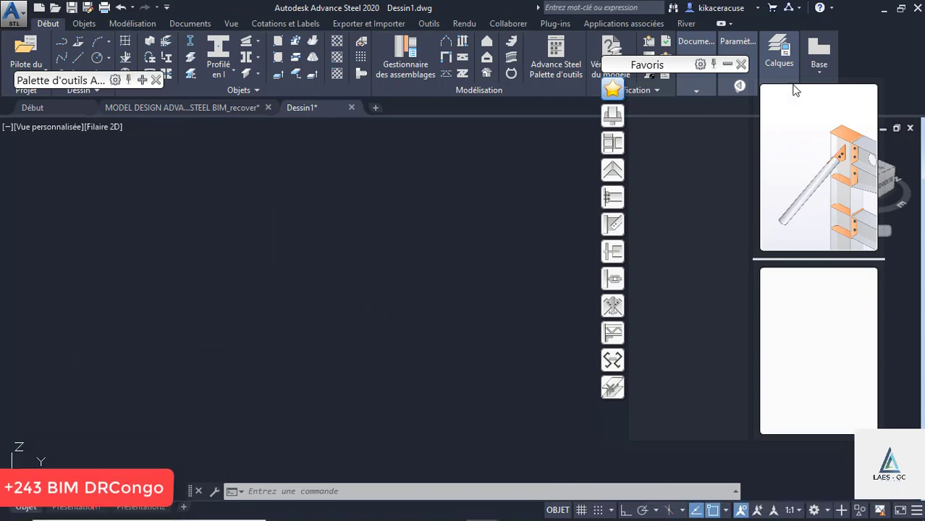
{"action": "left_click", "coordinate": [695, 45]}
{"action": "left_click", "coordinate": [727, 64]}
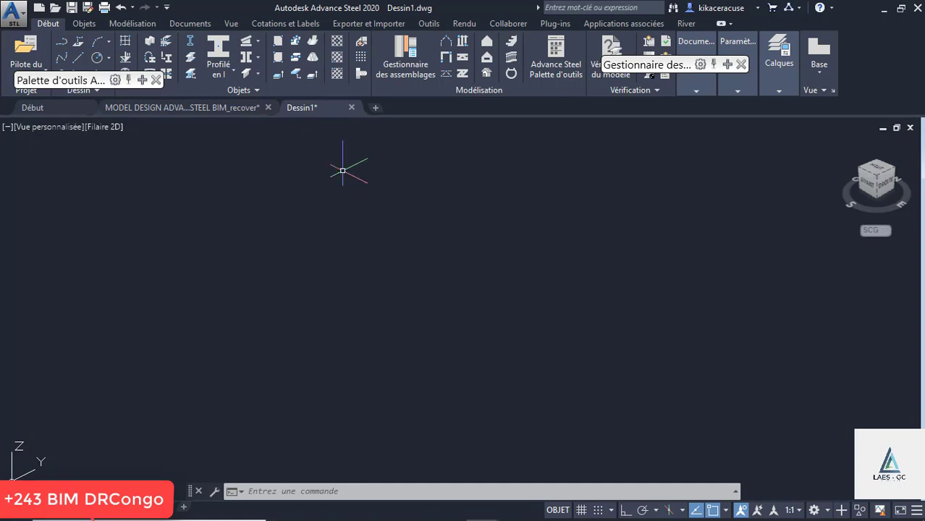
{"action": "left_click_drag", "start_coordinate": [90, 83], "coordinate": [849, 145]}
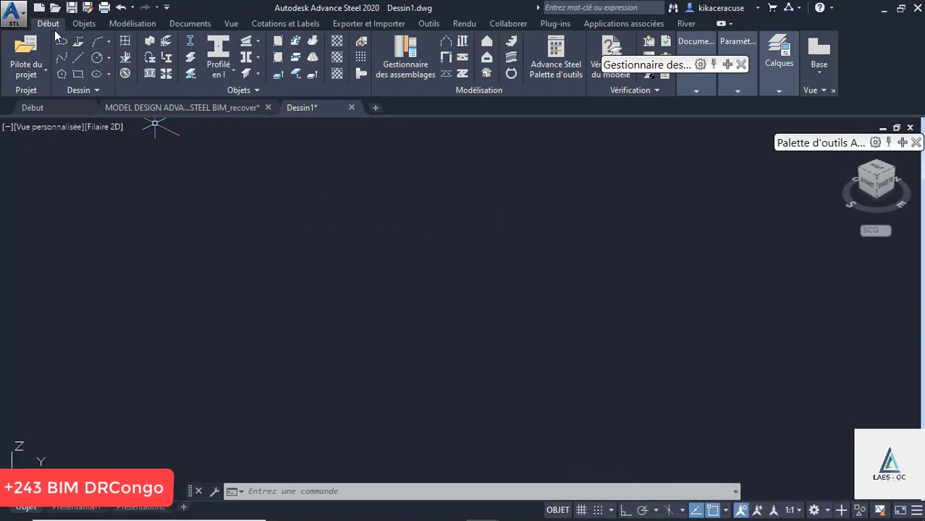
Try to create a rectangular axis grid with its first point at 0,0 and second point at 25000<18000
{"action": "left_click", "coordinate": [123, 27]}
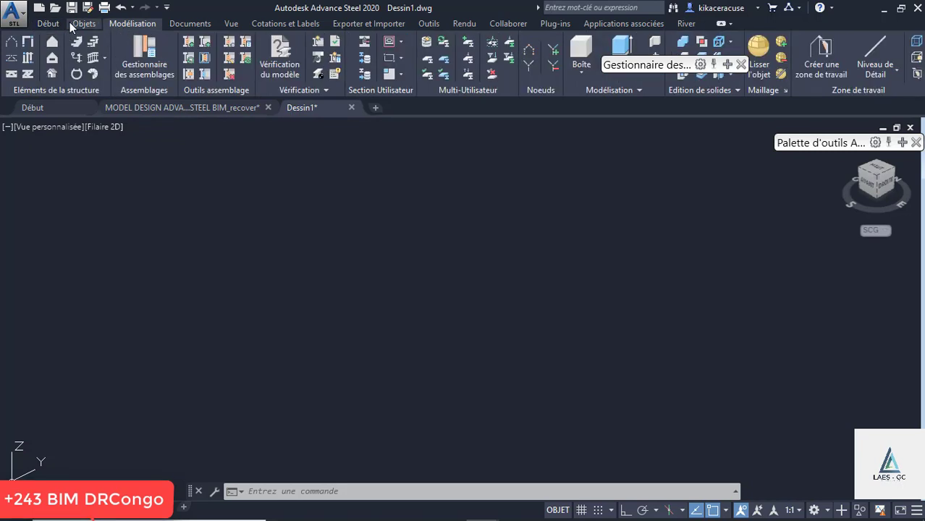
{"action": "left_click", "coordinate": [51, 25]}
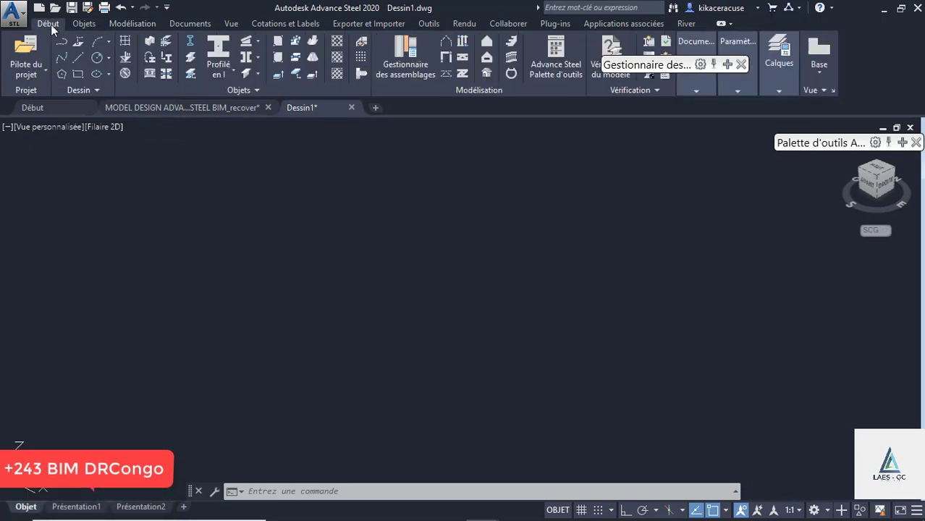
{"action": "left_click", "coordinate": [125, 42]}
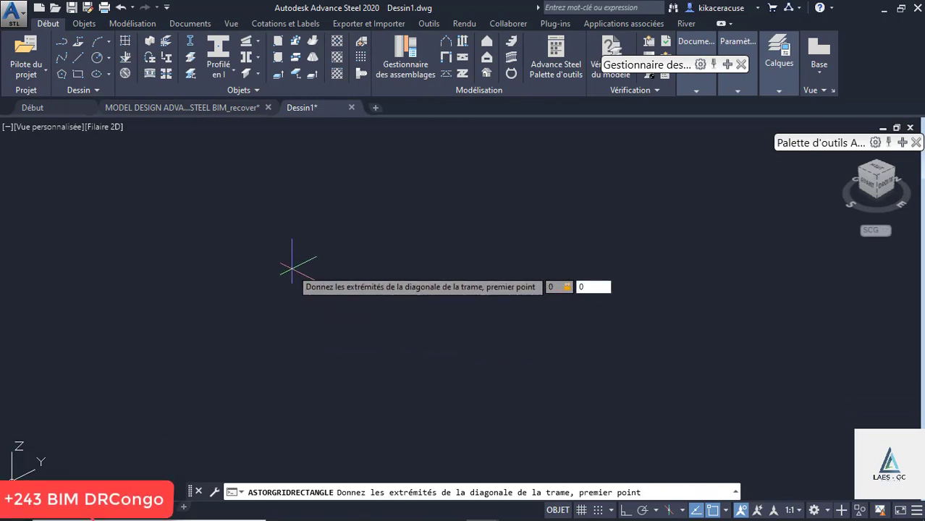
{"action": "type", "text": "0,0"}
{"action": "key", "text": "Return"}
{"action": "scroll", "coordinate": [320, 252], "scroll_direction": "down", "scroll_amount": 2}
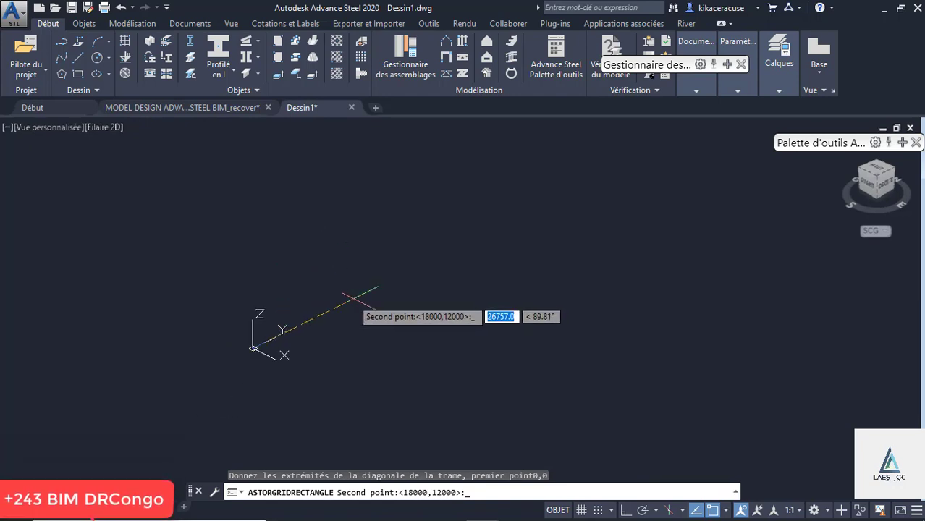
{"action": "type", "text": "25"}
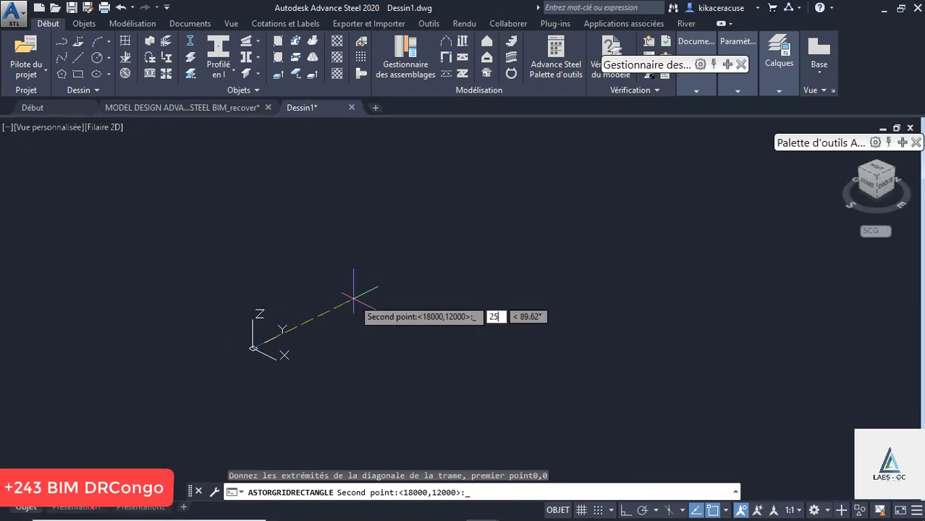
{"action": "type", "text": "00"}
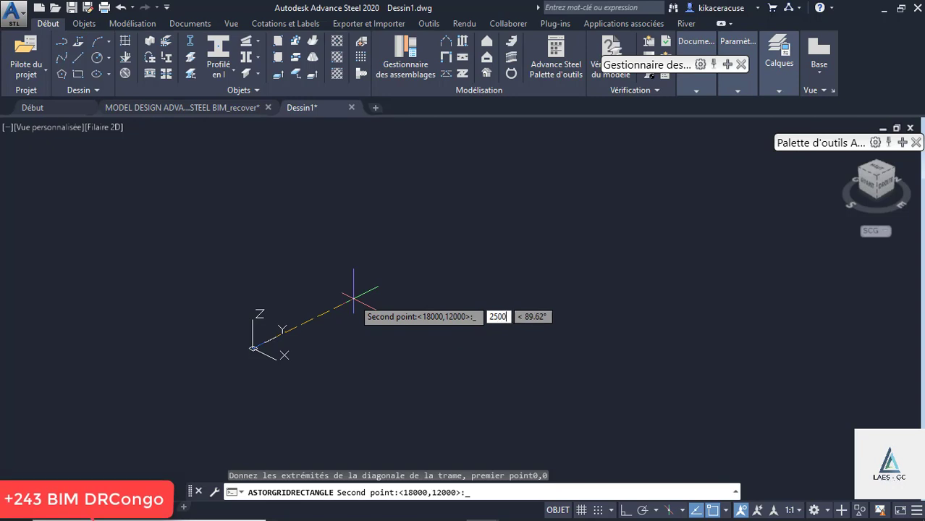
{"action": "type", "text": "0<"}
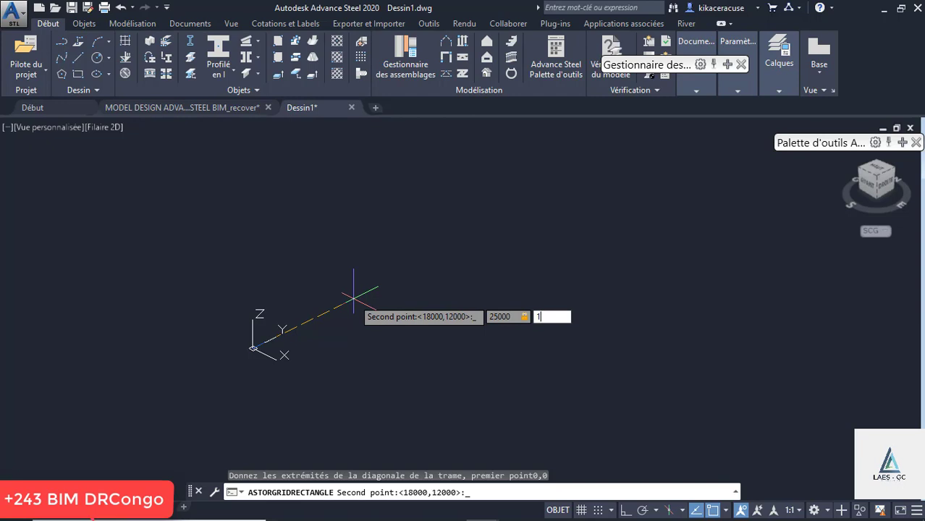
{"action": "type", "text": "18000"}
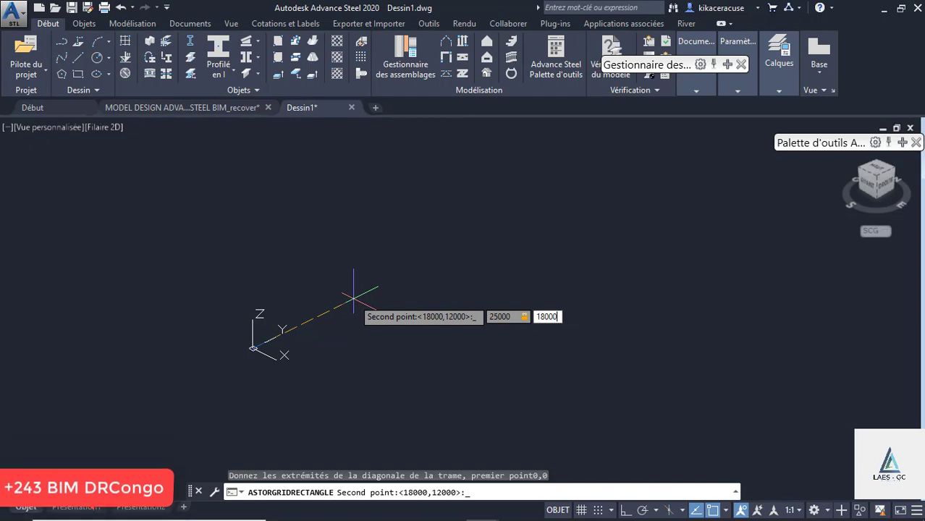
{"action": "key", "text": "Return"}
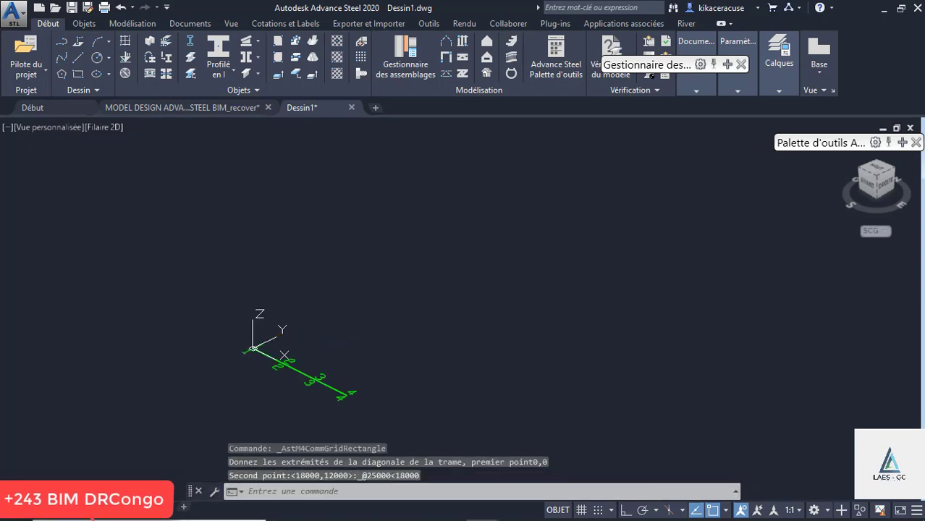
Delete the axis group of the grid just drawn
{"action": "scroll", "coordinate": [323, 383], "scroll_direction": "up", "scroll_amount": 4}
{"action": "left_click", "coordinate": [471, 376]}
{"action": "left_click", "coordinate": [270, 366]}
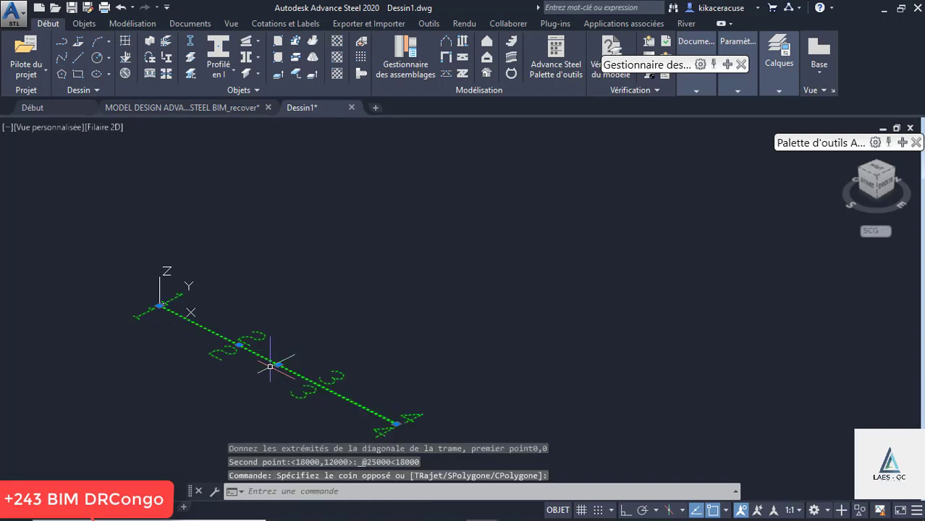
{"action": "key", "text": "Delete"}
{"action": "key", "text": "Return"}
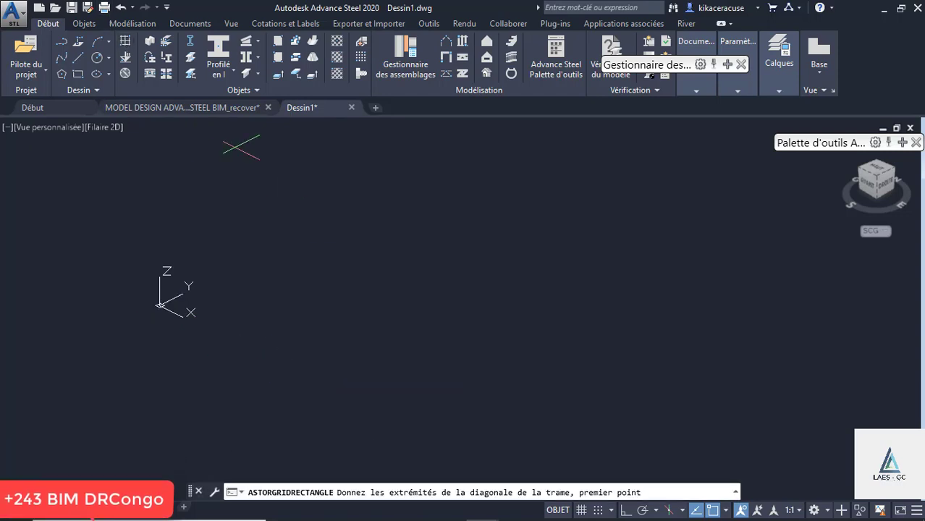
{"action": "type", "text": "18000"}
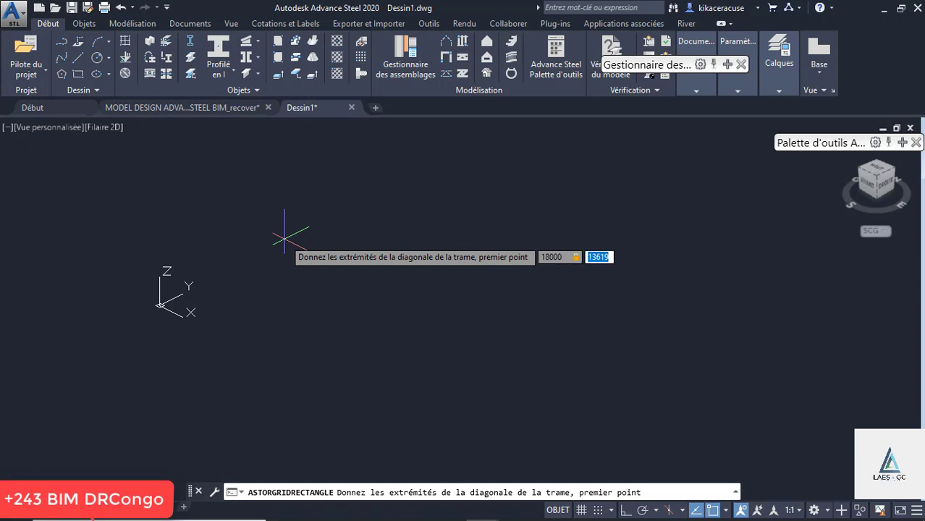
{"action": "key", "text": "Escape"}
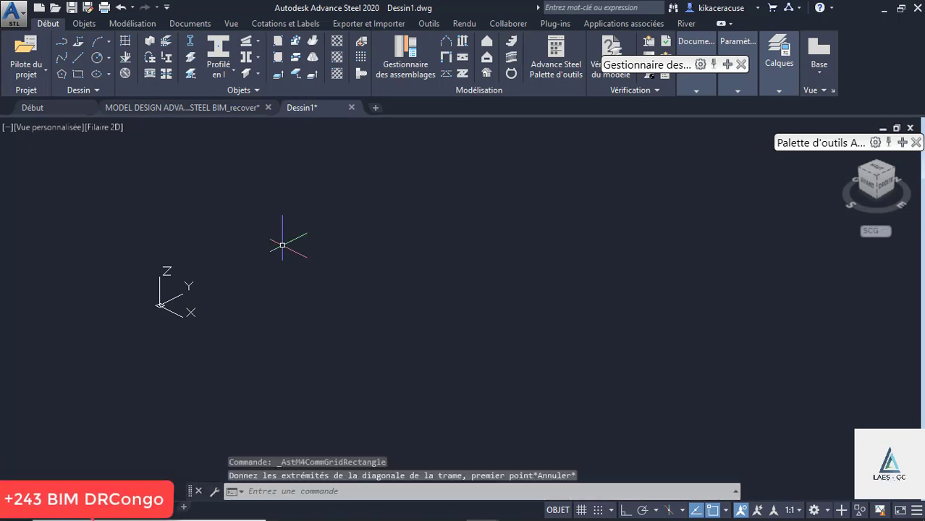
Create a rectangular axis grid with its first point at 0,0 and second point at 18000<25000
{"action": "left_click", "coordinate": [125, 41]}
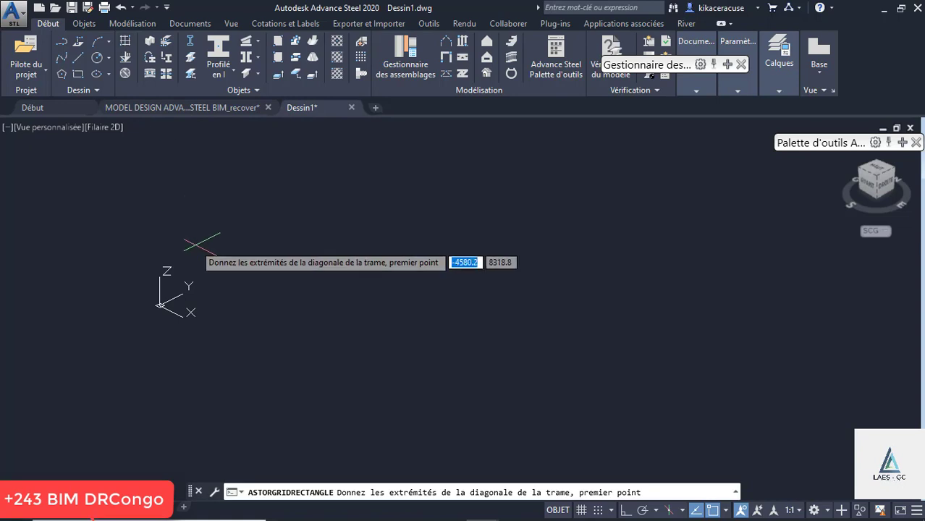
{"action": "type", "text": "0,0"}
{"action": "key", "text": "Return"}
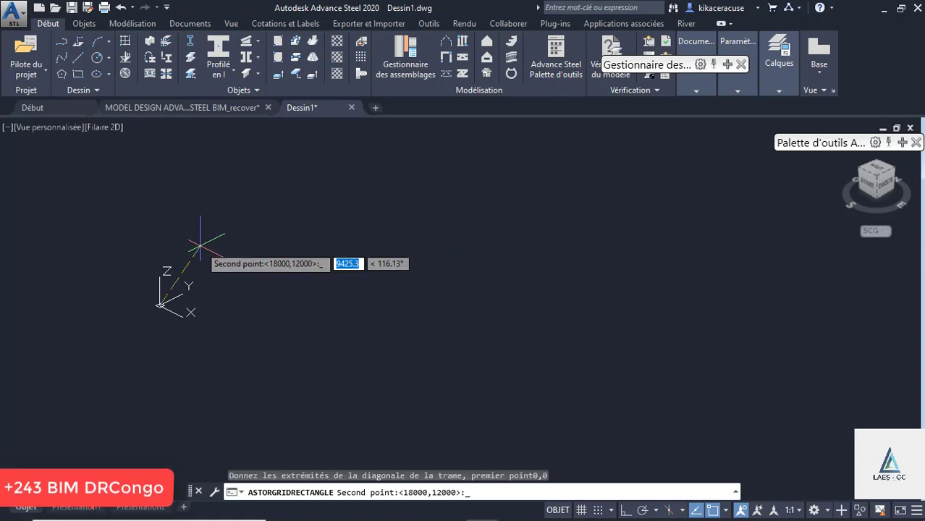
{"action": "type", "text": "18"}
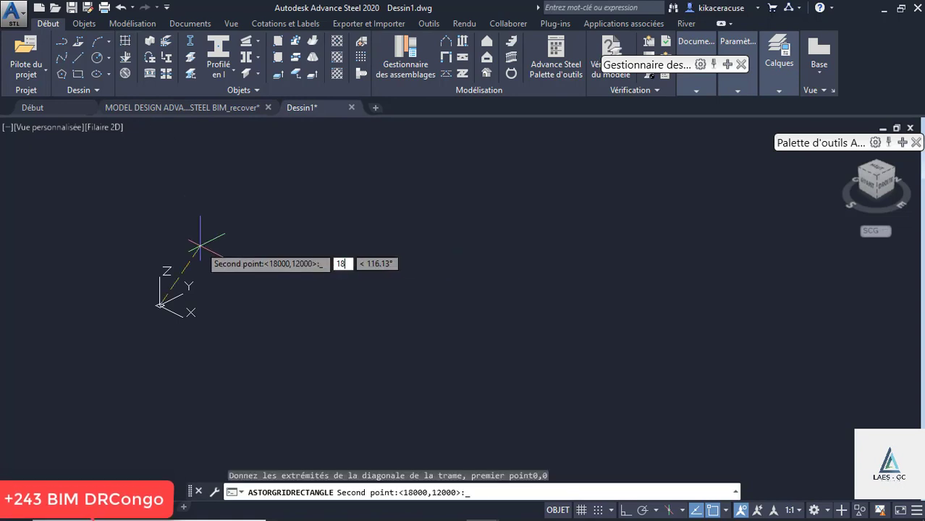
{"action": "type", "text": "000"}
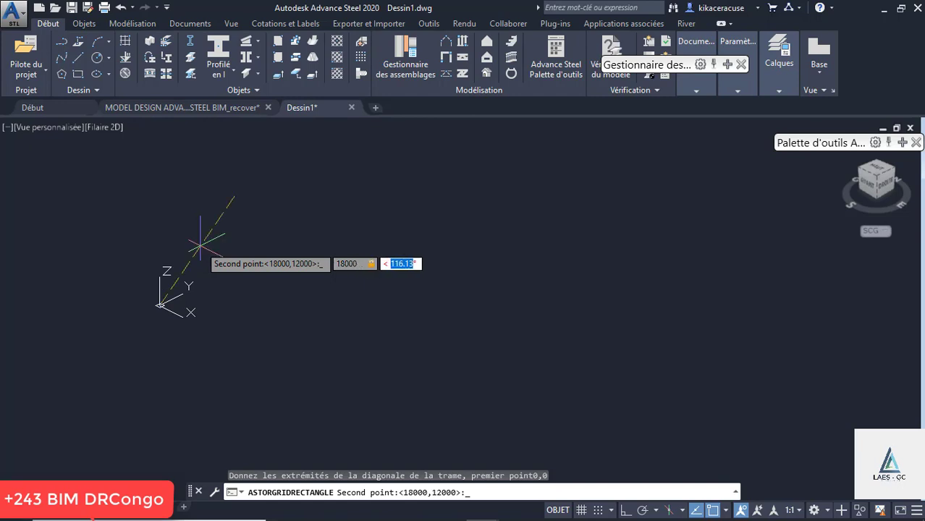
{"action": "type", "text": "25000"}
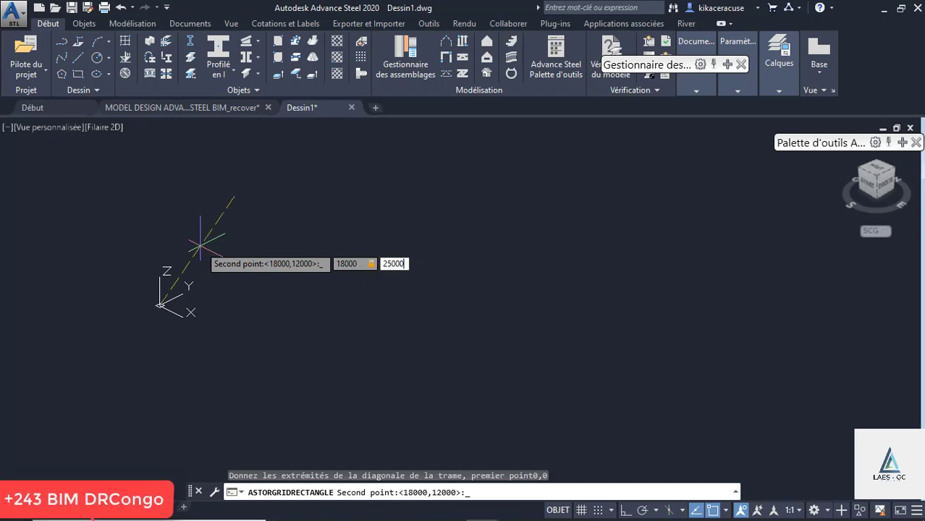
{"action": "key", "text": "Return"}
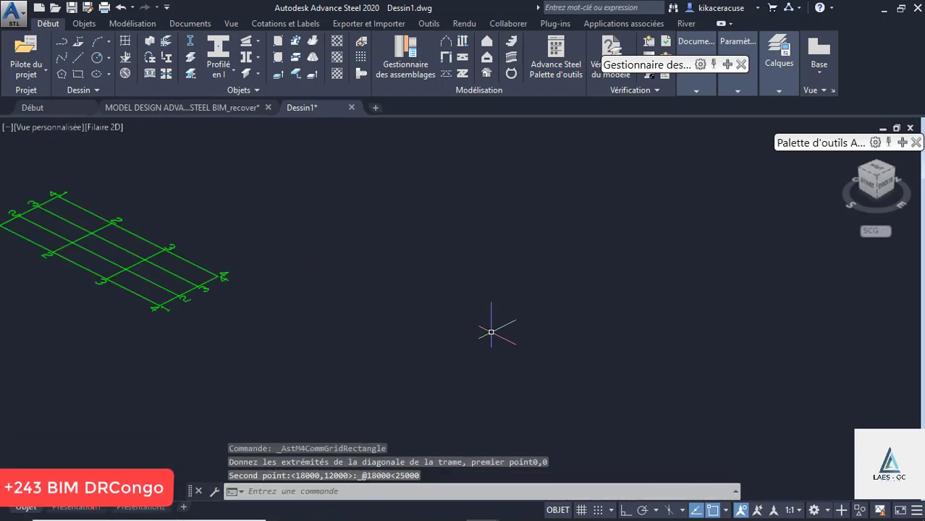
Set the total width of the parallel axis group crossing the grid's short direction to 25000
{"action": "scroll", "coordinate": [488, 326], "scroll_direction": "down", "scroll_amount": 5}
{"action": "middle_click_drag", "start_coordinate": [482, 329], "coordinate": [453, 309], "text": "shift"}
{"action": "scroll", "coordinate": [453, 309], "scroll_direction": "up", "scroll_amount": 4}
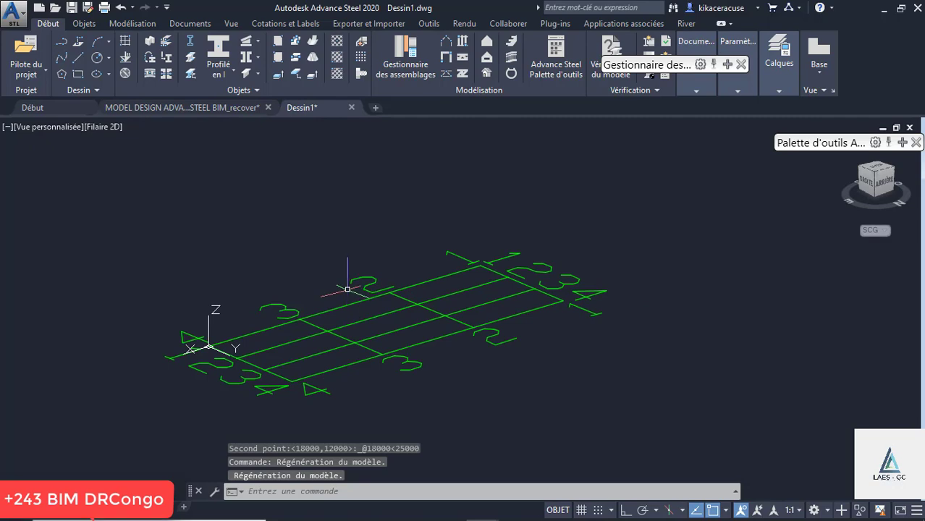
{"action": "scroll", "coordinate": [348, 289], "scroll_direction": "up", "scroll_amount": 2}
{"action": "middle_click_drag", "start_coordinate": [347, 289], "coordinate": [360, 321], "text": "shift"}
{"action": "scroll", "coordinate": [329, 298], "scroll_direction": "down", "scroll_amount": 4}
{"action": "scroll", "coordinate": [369, 333], "scroll_direction": "up", "scroll_amount": 2}
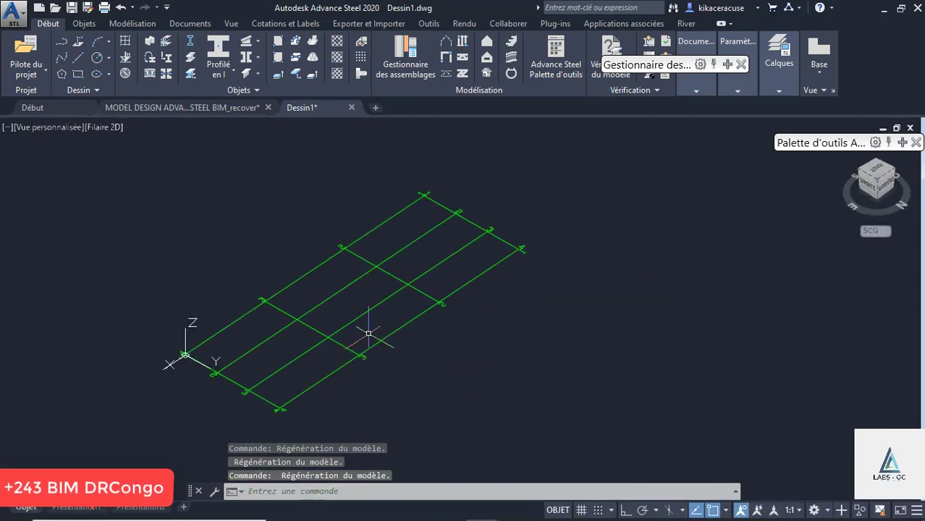
{"action": "double_click", "coordinate": [362, 356]}
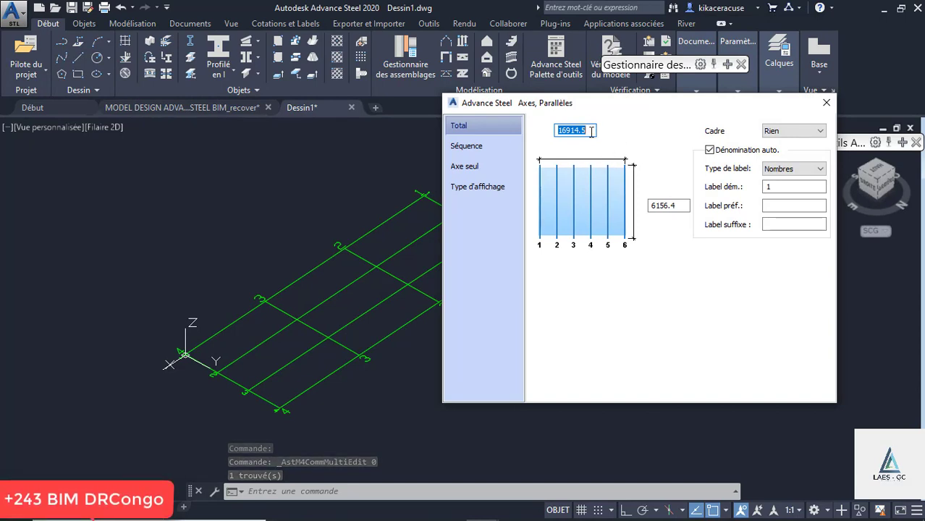
{"action": "type", "text": "50"}
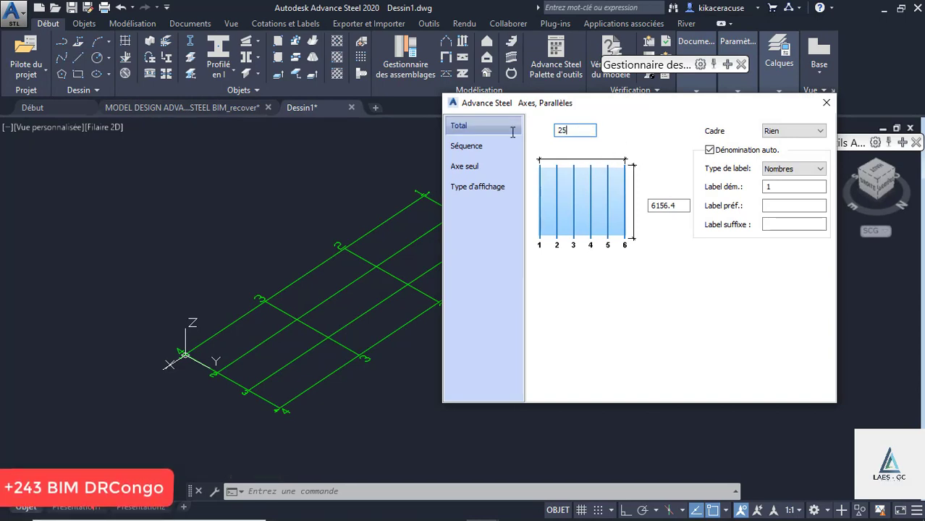
{"action": "type", "text": "00"}
{"action": "key", "text": "Return"}
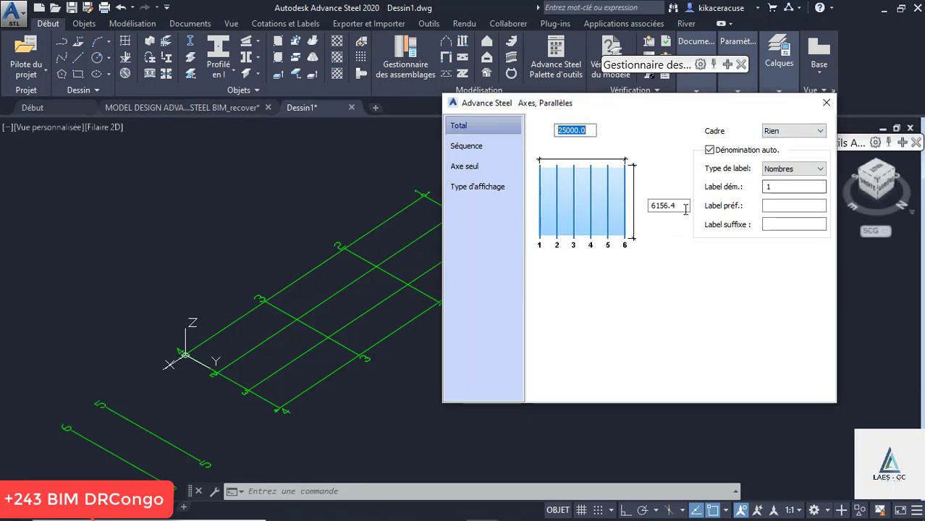
Set the axis length of the 25000-wide parallel axis group to 18000
{"action": "left_click", "coordinate": [261, 396]}
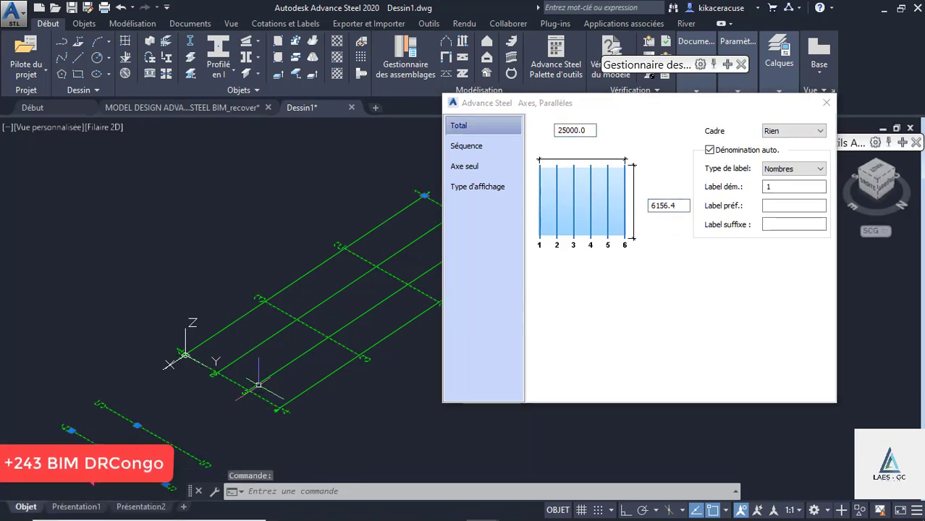
{"action": "left_click", "coordinate": [677, 205]}
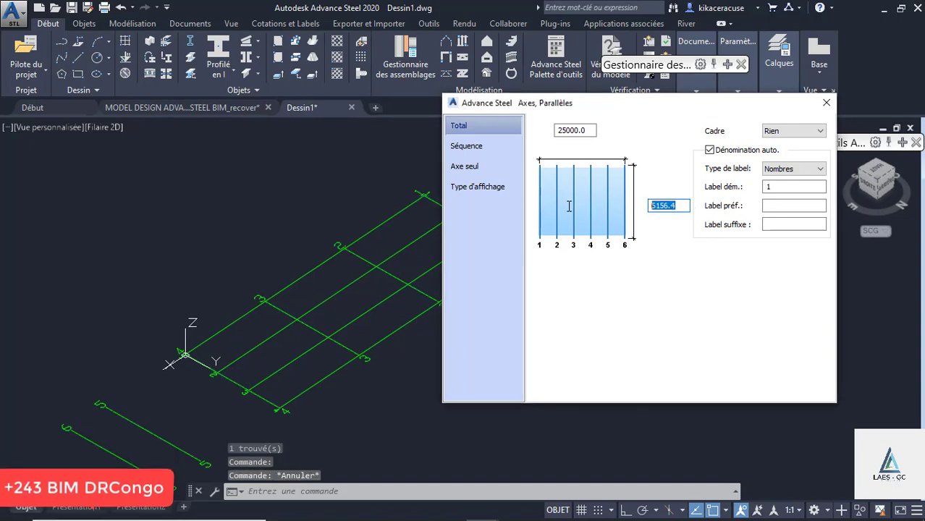
{"action": "type", "text": "1"}
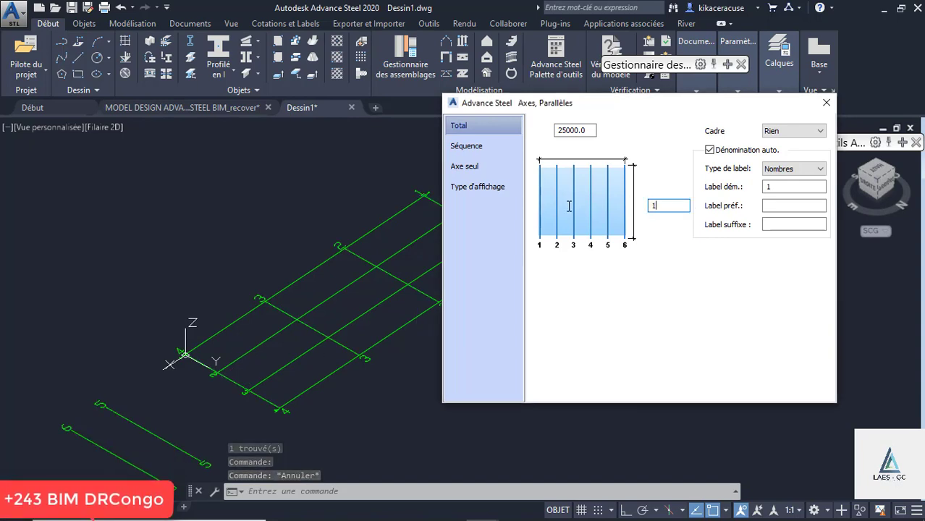
{"action": "type", "text": "800"}
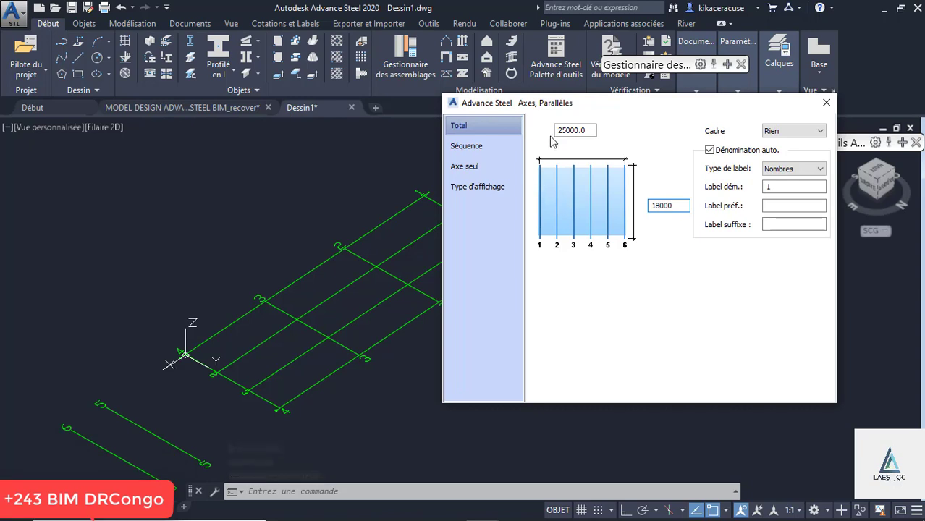
{"action": "type", "text": "0"}
{"action": "left_click", "coordinate": [591, 130]}
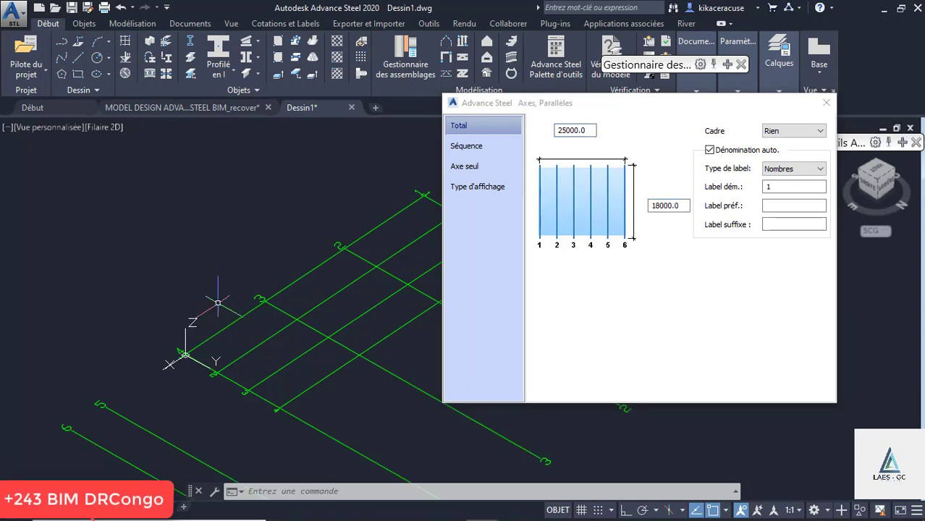
Stretch the crossing axis group to the outer ends of the 25000-wide group, covering the full 18000 by 25000 area
{"action": "left_click", "coordinate": [265, 356]}
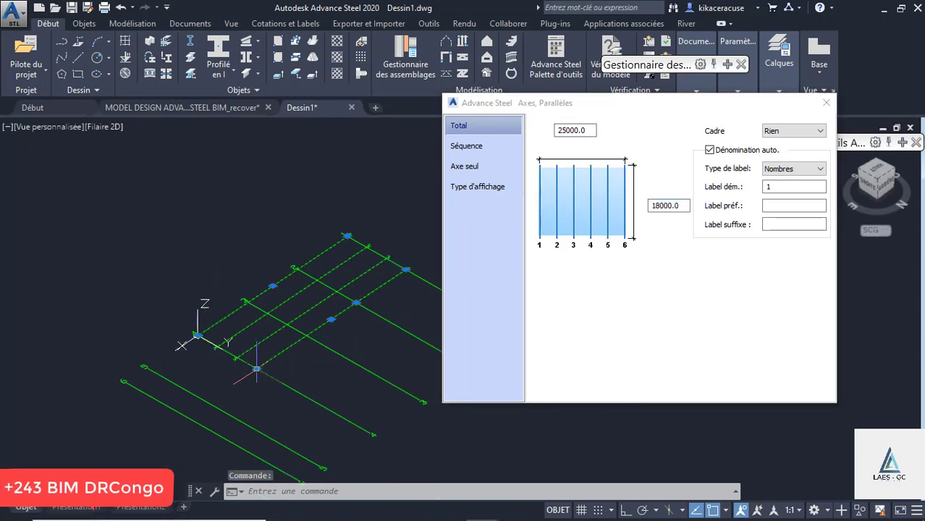
{"action": "left_click", "coordinate": [257, 369]}
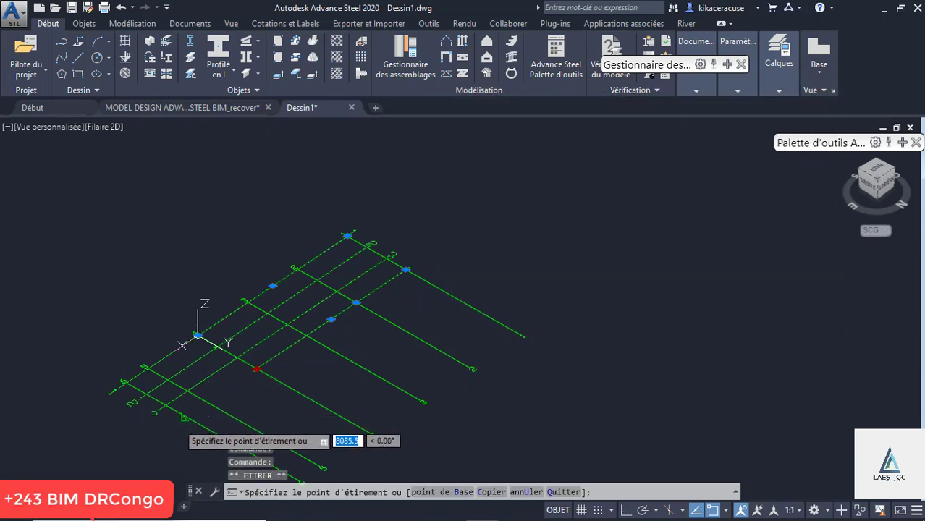
{"action": "left_click", "coordinate": [161, 412]}
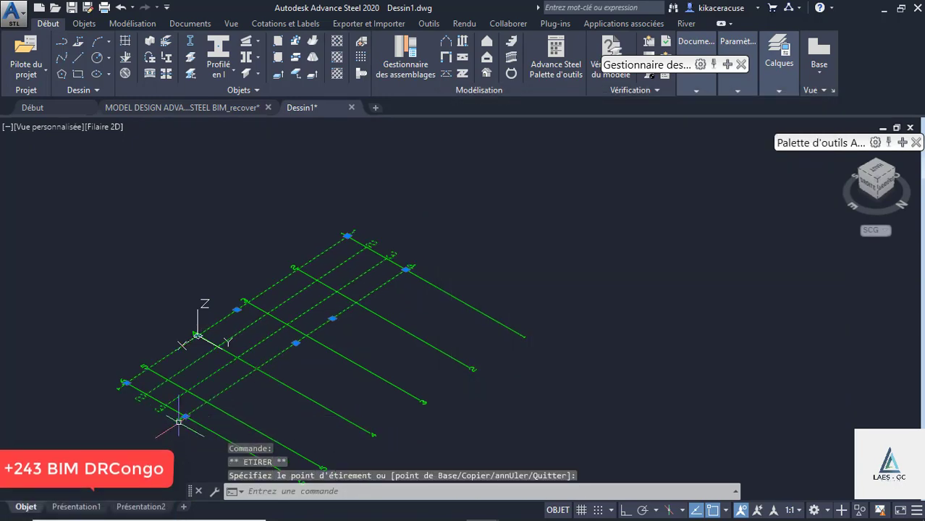
{"action": "left_click", "coordinate": [296, 343]}
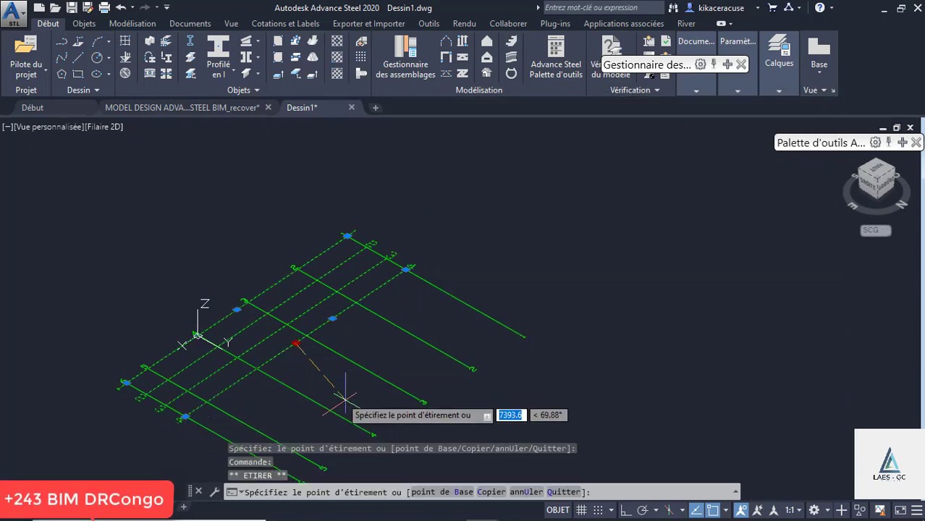
{"action": "left_click", "coordinate": [421, 400]}
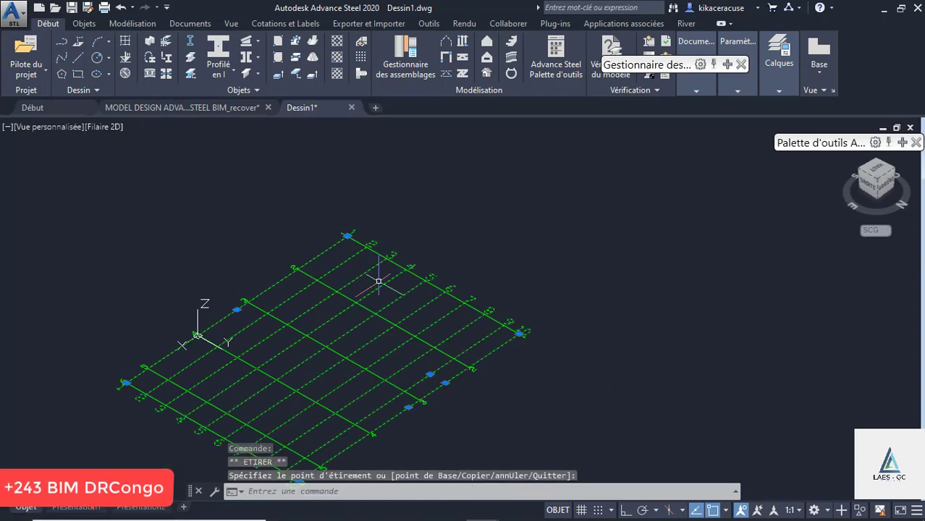
{"action": "key", "text": "Escape"}
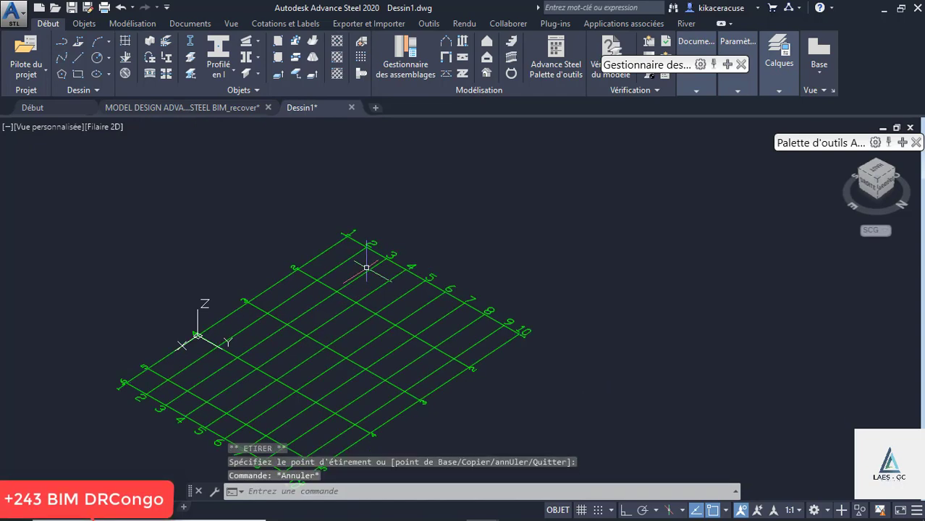
Set the number of axes to 3 in sequence group 1 of the 18000-wide axis group
{"action": "left_click", "coordinate": [371, 334]}
{"action": "double_click", "coordinate": [369, 332]}
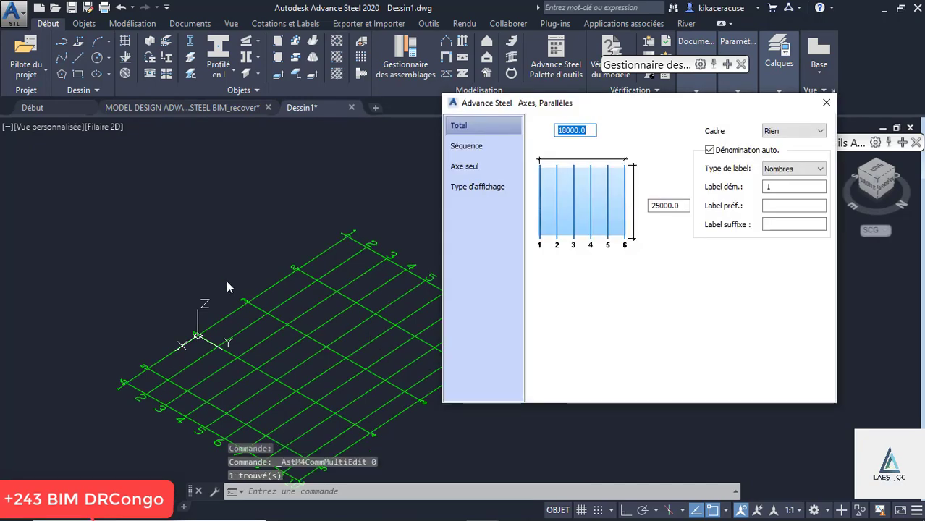
{"action": "left_click", "coordinate": [467, 146]}
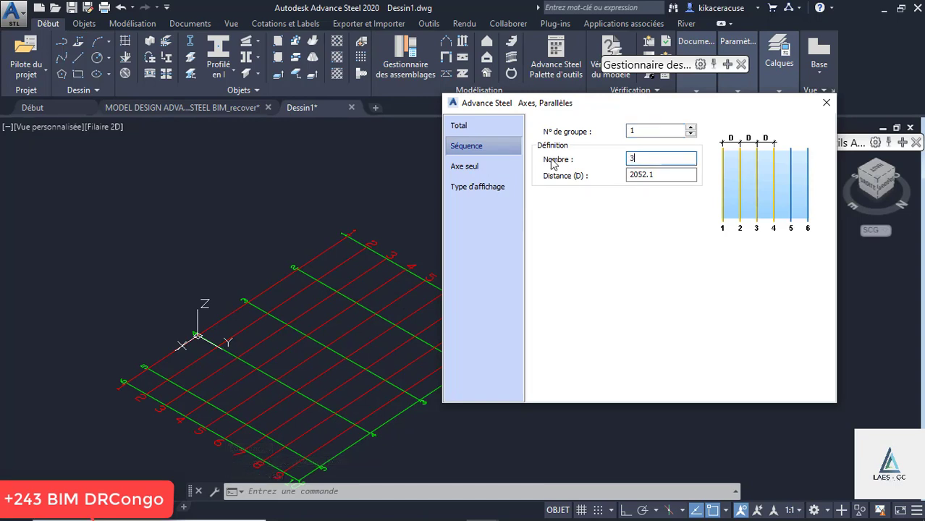
{"action": "left_click", "coordinate": [666, 175]}
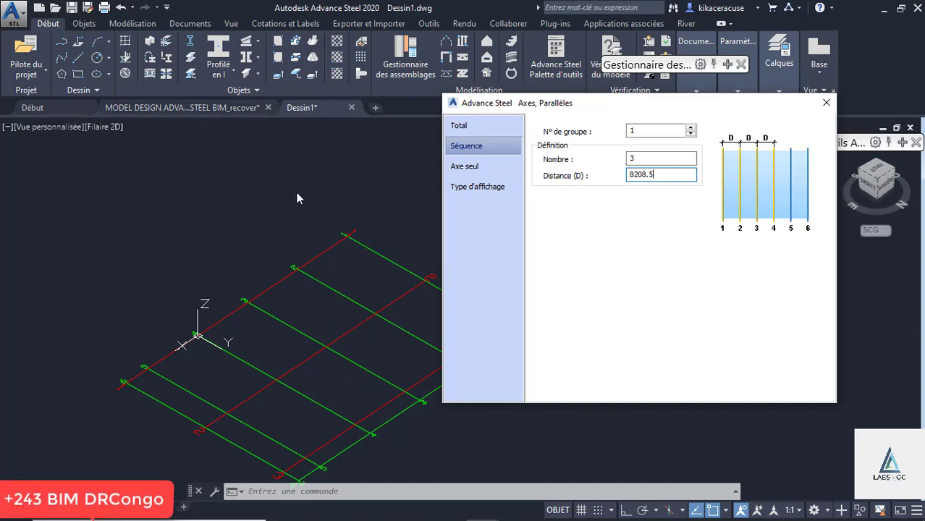
{"action": "scroll", "coordinate": [206, 318], "scroll_direction": "down", "scroll_amount": 2}
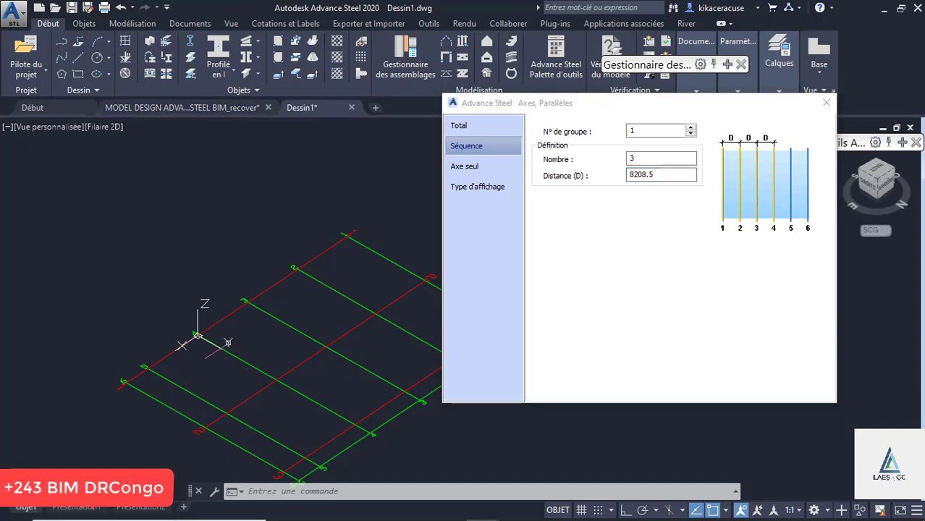
{"action": "scroll", "coordinate": [261, 333], "scroll_direction": "up", "scroll_amount": 2}
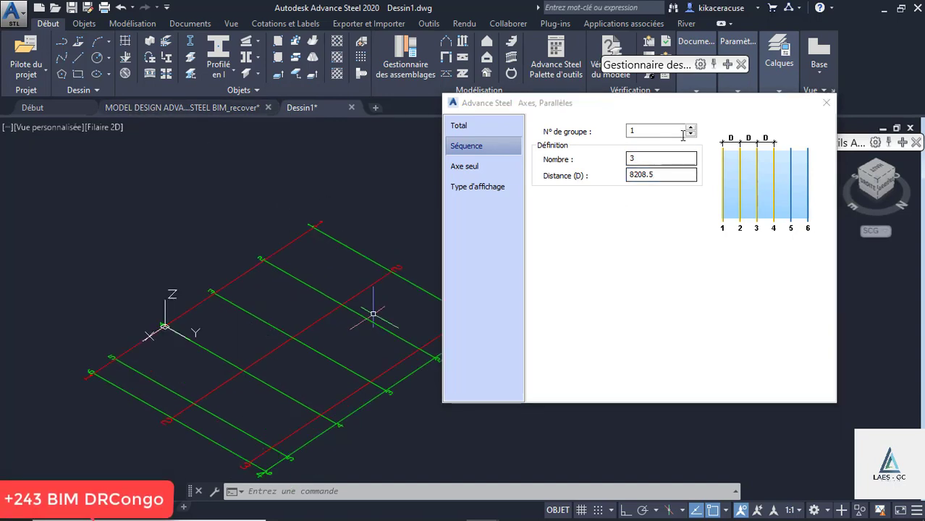
Try 2 axes in sequence group 1 of the 18000-wide axis group and restore the number to 3
{"action": "double_click", "coordinate": [644, 157]}
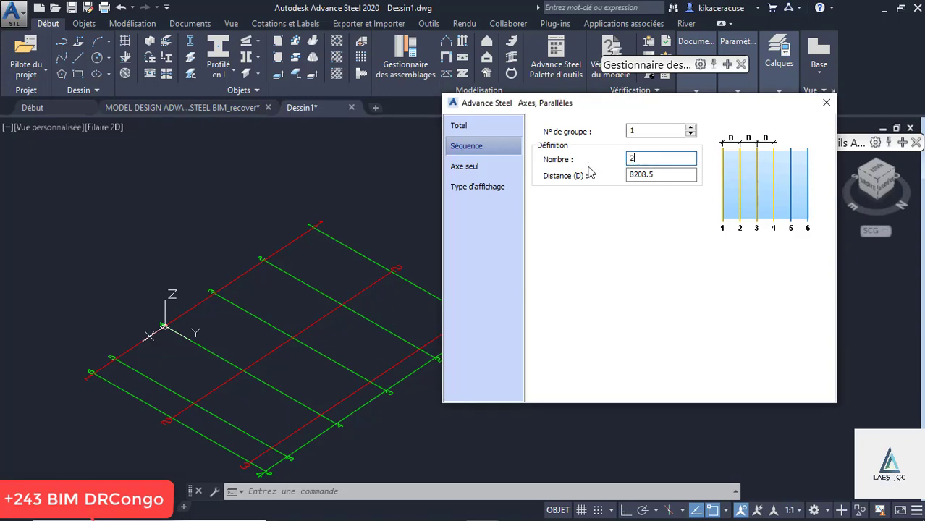
{"action": "double_click", "coordinate": [663, 175]}
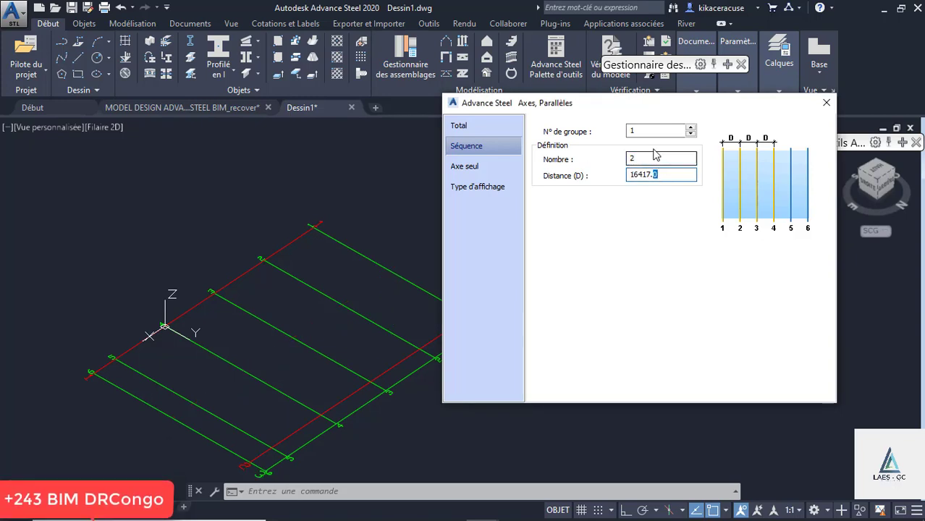
{"action": "type", "text": "3"}
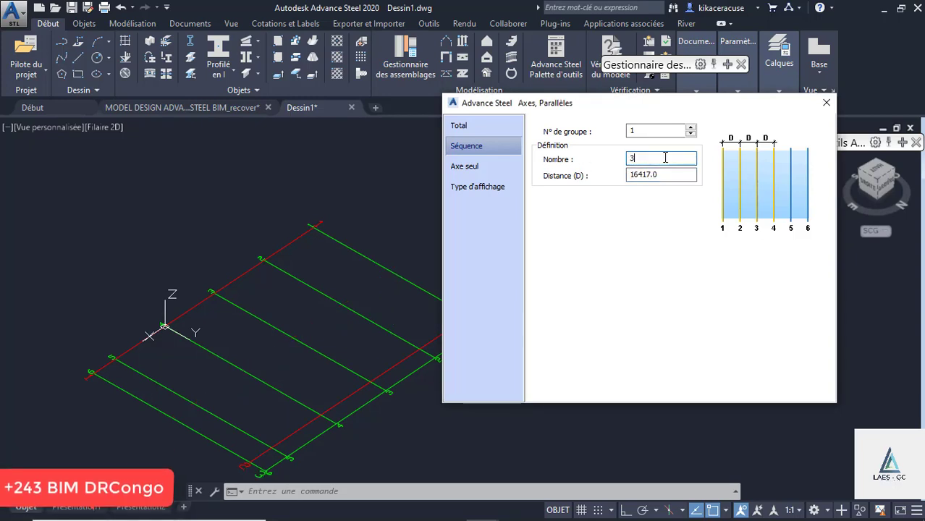
{"action": "left_click", "coordinate": [671, 175]}
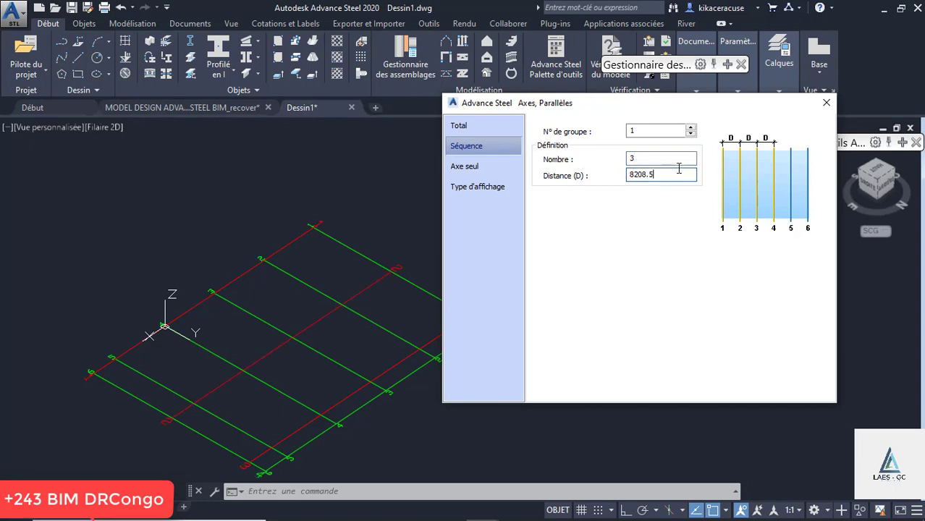
{"action": "left_click", "coordinate": [828, 104]}
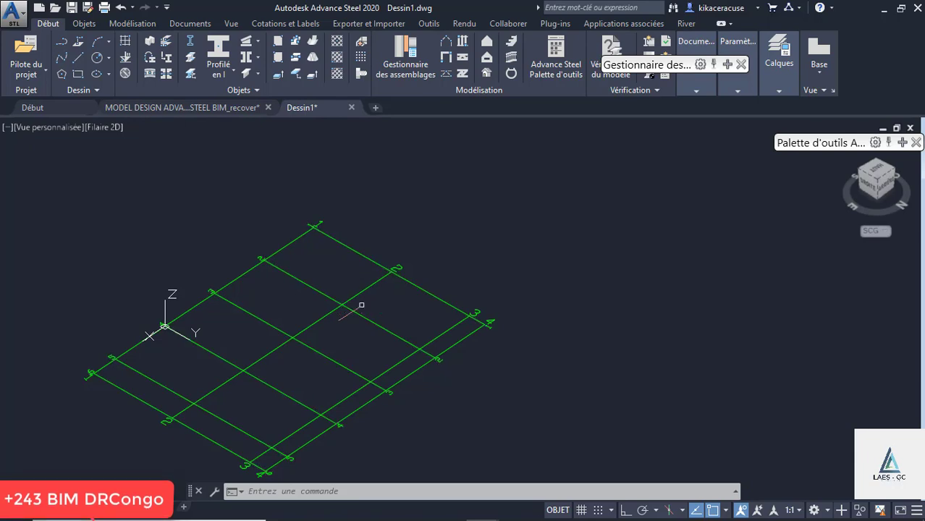
Try 4 axes in sequence group 1 of the 25000-wide axis group and restore the number to 5
{"action": "double_click", "coordinate": [360, 314]}
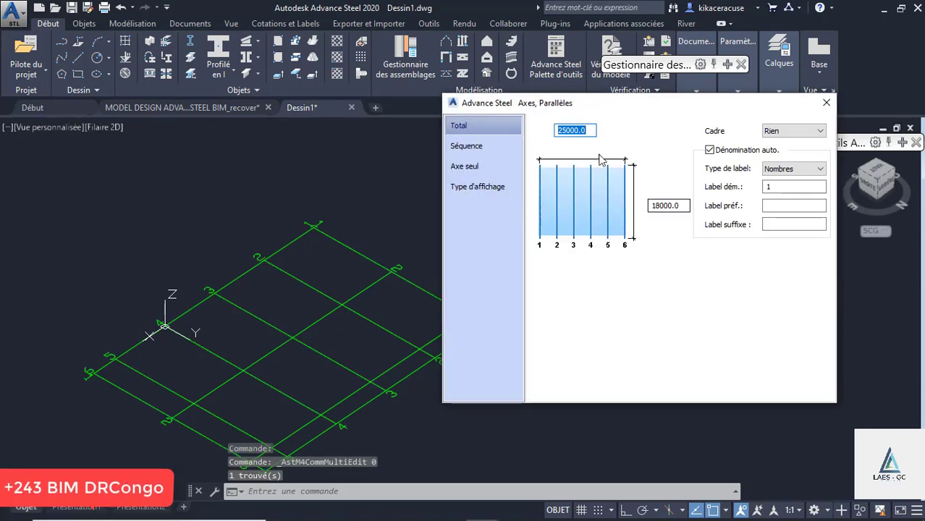
{"action": "left_click", "coordinate": [467, 147]}
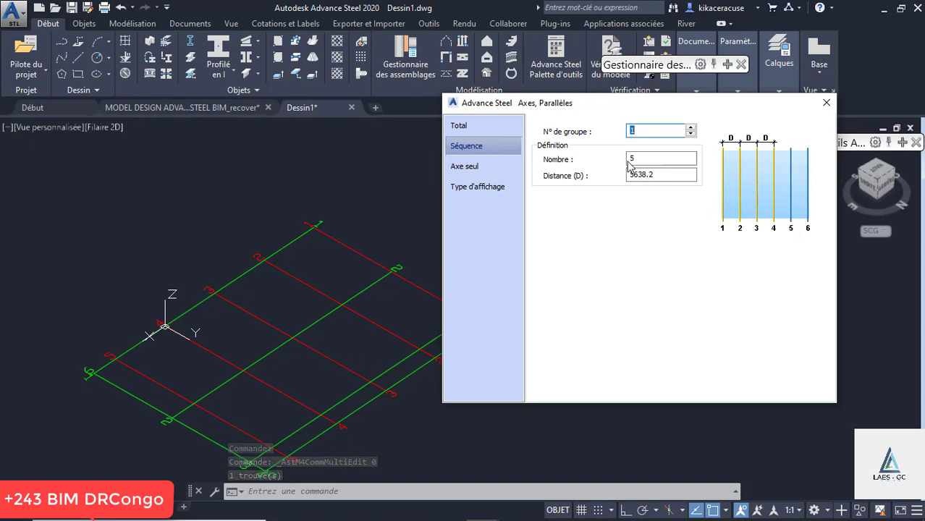
{"action": "key", "text": "Tab"}
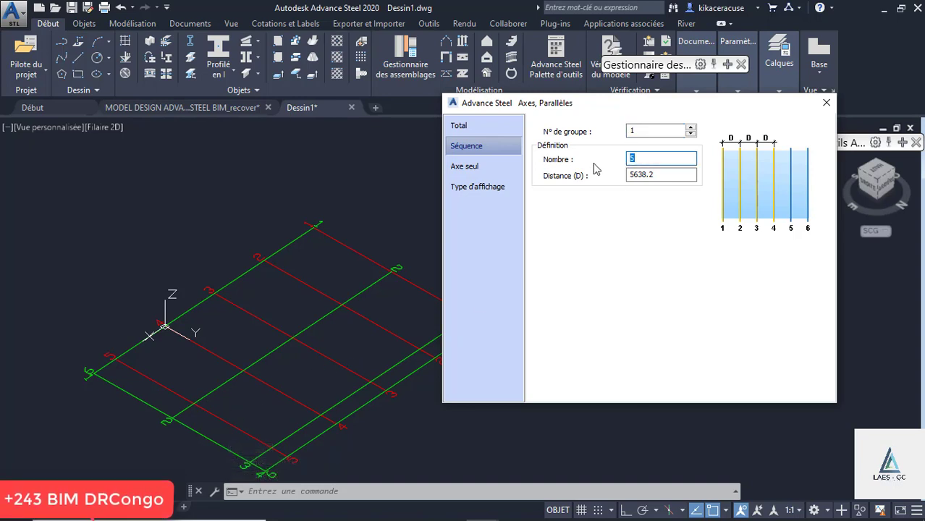
{"action": "type", "text": "4"}
{"action": "left_click", "coordinate": [661, 175]}
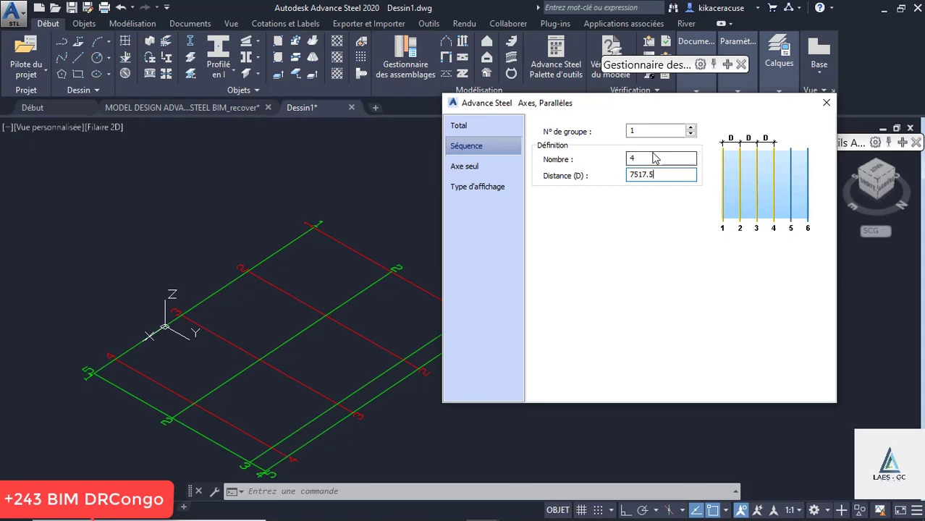
{"action": "double_click", "coordinate": [654, 157]}
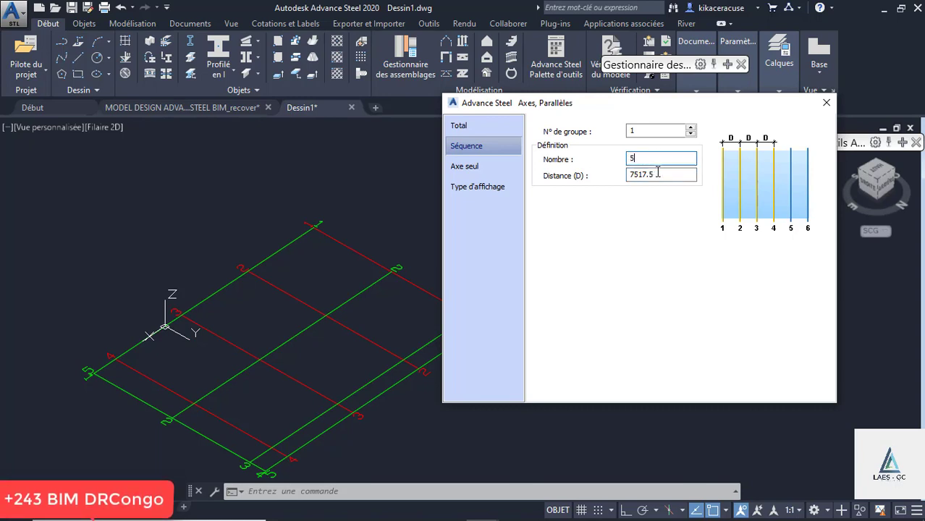
{"action": "left_click", "coordinate": [825, 102]}
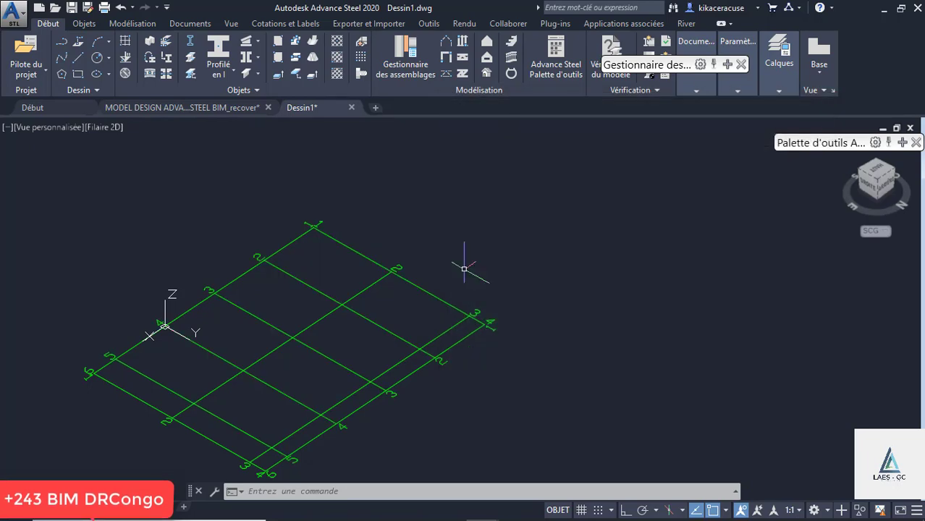
{"action": "scroll", "coordinate": [429, 254], "scroll_direction": "down", "scroll_amount": 5}
{"action": "scroll", "coordinate": [429, 254], "scroll_direction": "up", "scroll_amount": 5}
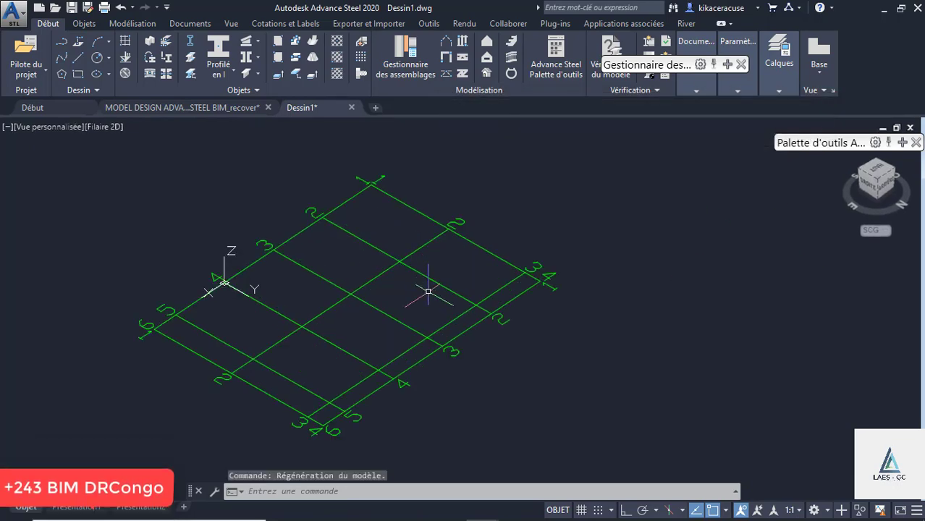
{"action": "middle_click_drag", "start_coordinate": [423, 283], "coordinate": [128, 264], "text": "shift"}
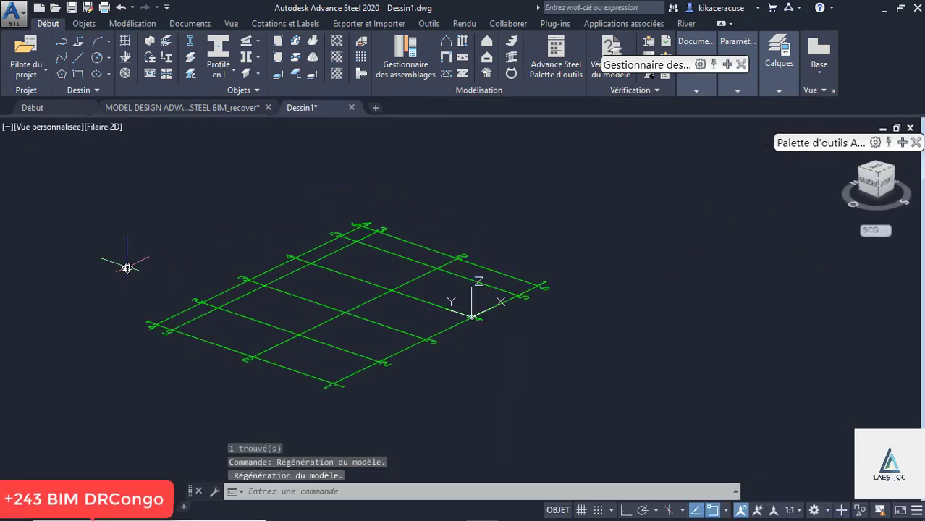
{"action": "scroll", "coordinate": [195, 333], "scroll_direction": "up", "scroll_amount": 2}
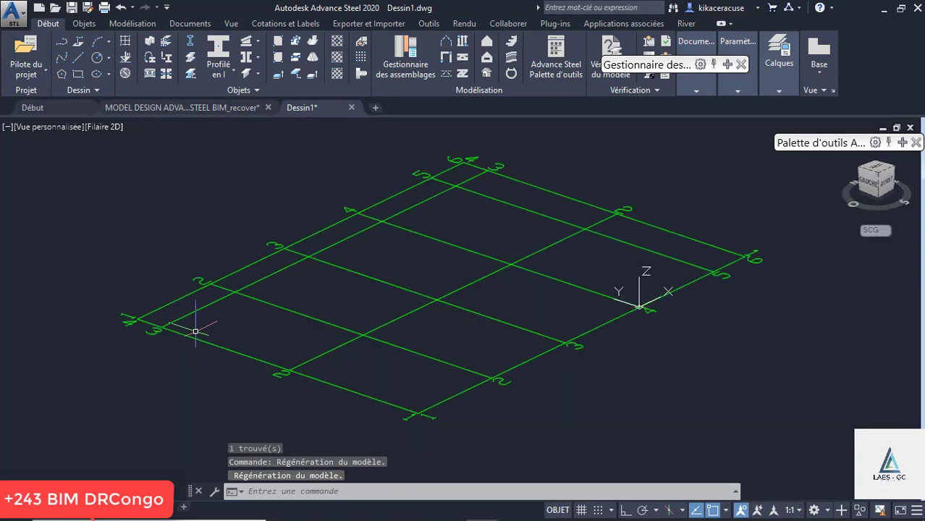
{"action": "key", "text": "ctrl+9"}
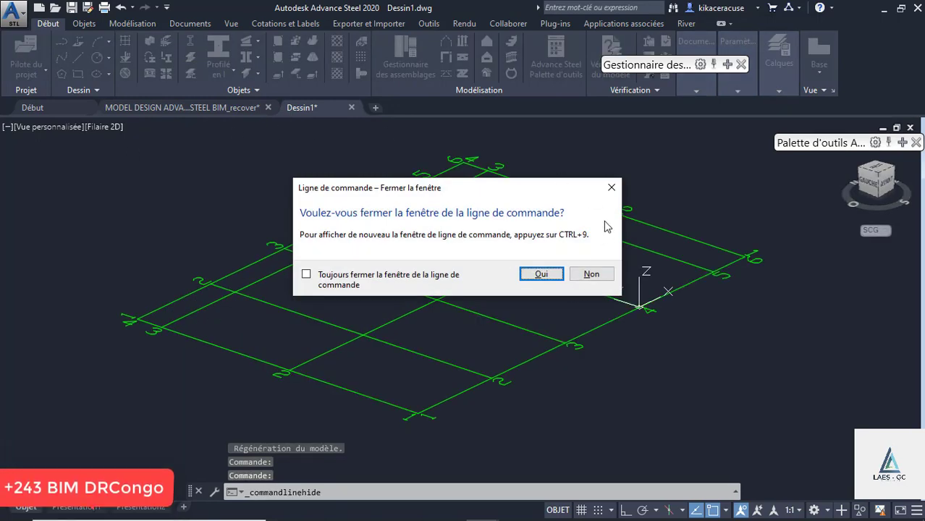
{"action": "key", "text": "Escape"}
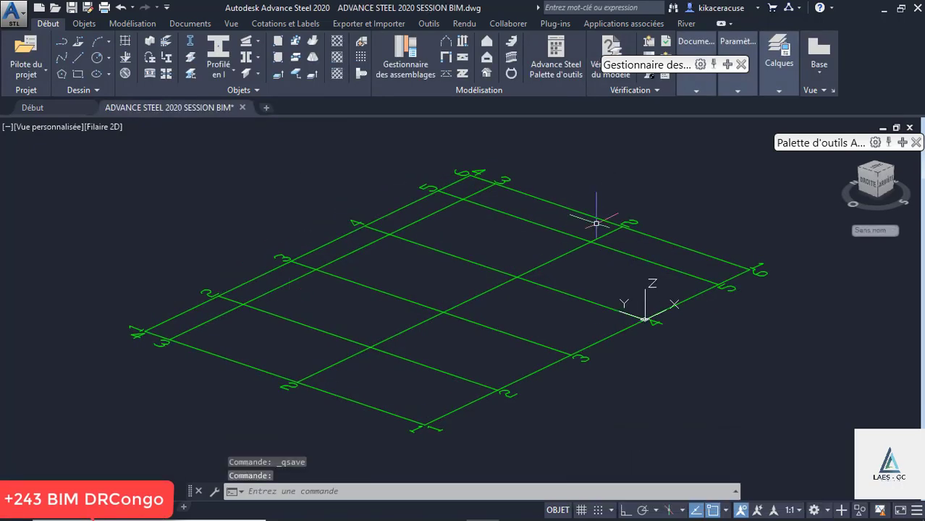
{"action": "scroll", "coordinate": [318, 286], "scroll_direction": "down", "scroll_amount": 2}
{"action": "scroll", "coordinate": [330, 296], "scroll_direction": "up", "scroll_amount": 2}
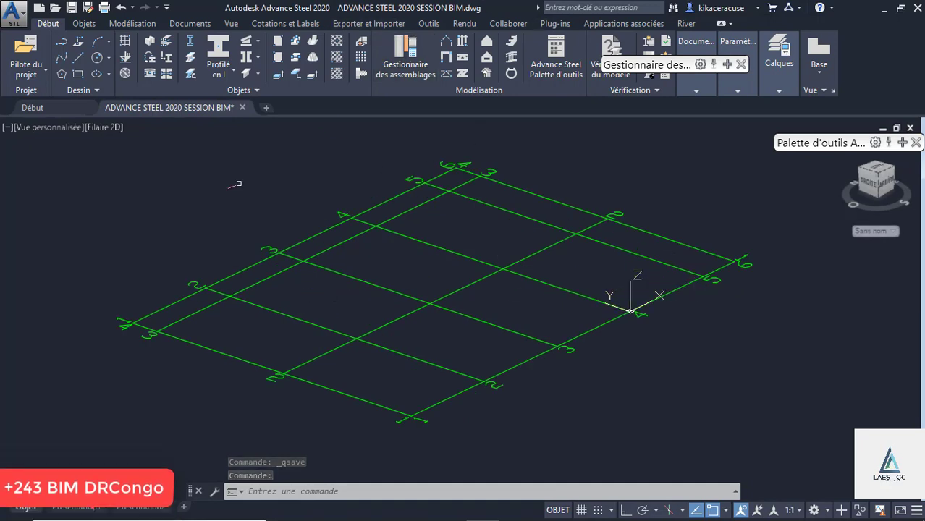
Place a simple portal frame along outer axis 1, with column bases at crossing axes 3 and 1, accepting the default ridge option
{"action": "left_click", "coordinate": [131, 24]}
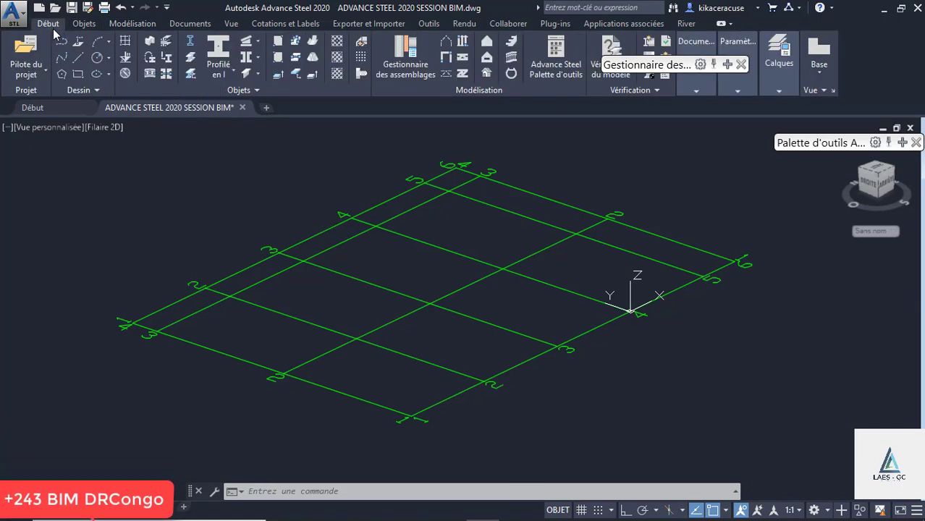
{"action": "left_click", "coordinate": [444, 45]}
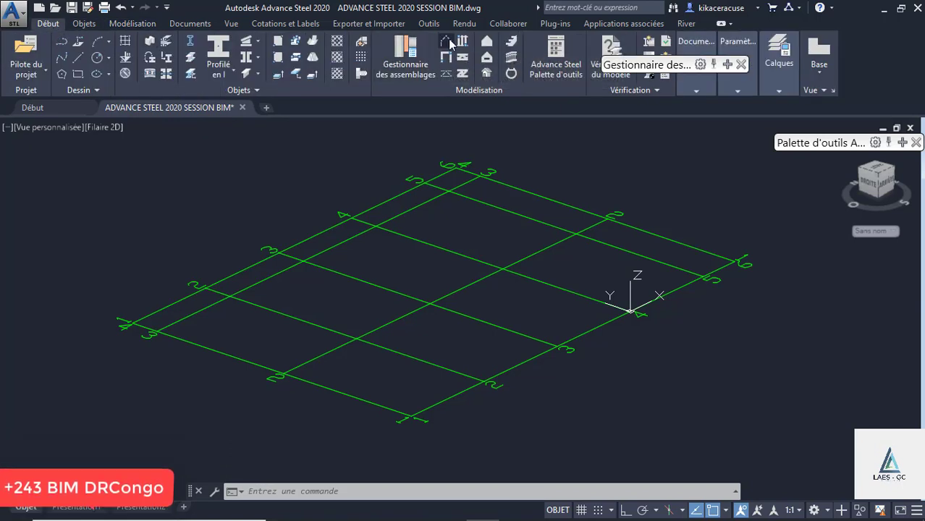
{"action": "left_click", "coordinate": [160, 330]}
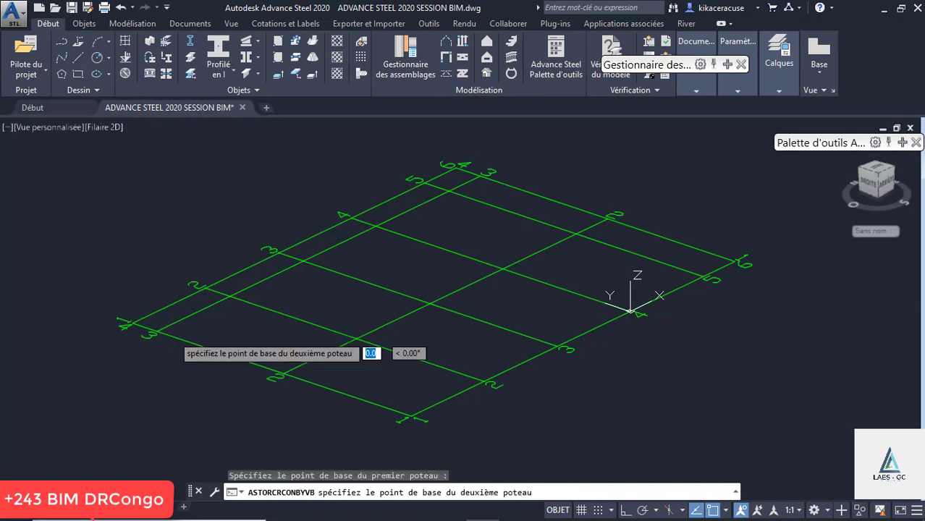
{"action": "left_click", "coordinate": [409, 418]}
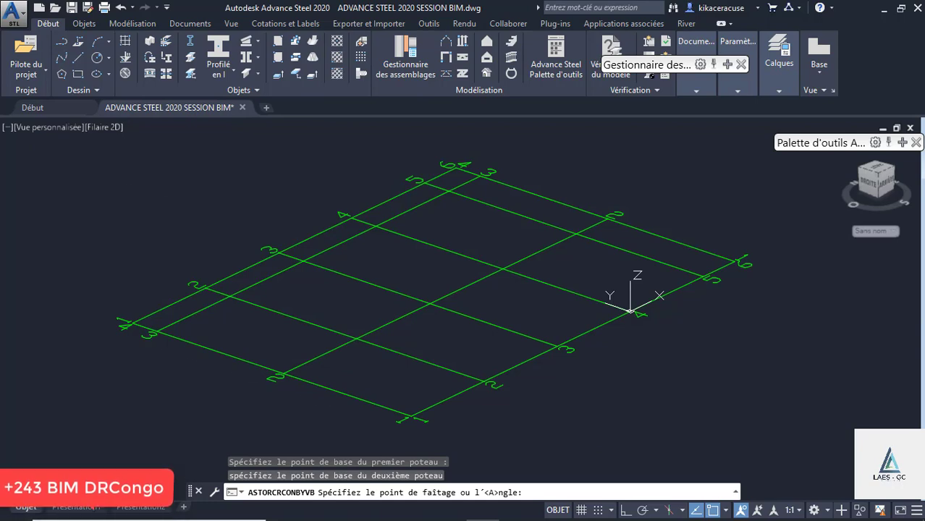
{"action": "key", "text": "Return"}
{"action": "left_click", "coordinate": [140, 277]}
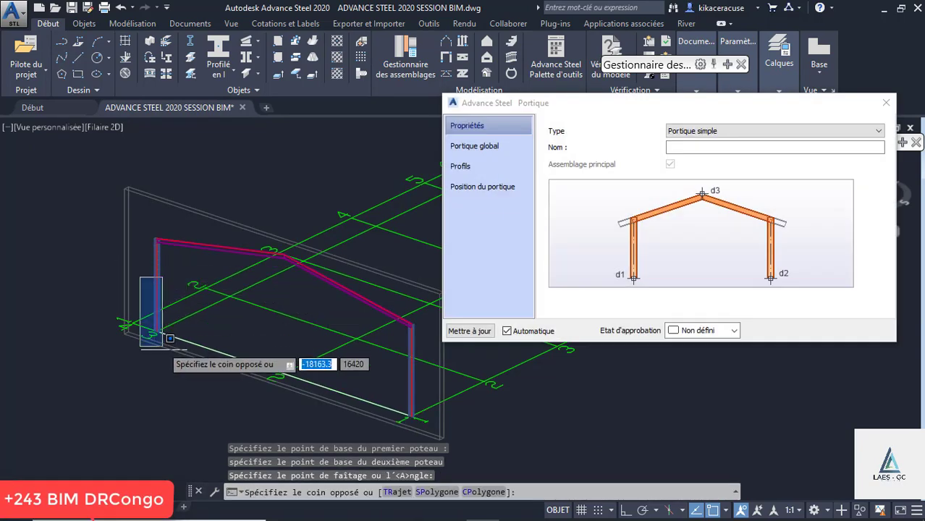
{"action": "key", "text": "Escape"}
{"action": "mouse_move", "coordinate": [148, 324]}
{"action": "middle_mouse_down", "text": "shift"}
{"action": "mouse_move", "coordinate": [177, 322]}
{"action": "mouse_move", "coordinate": [157, 321]}
{"action": "middle_mouse_up", "text": "shift"}
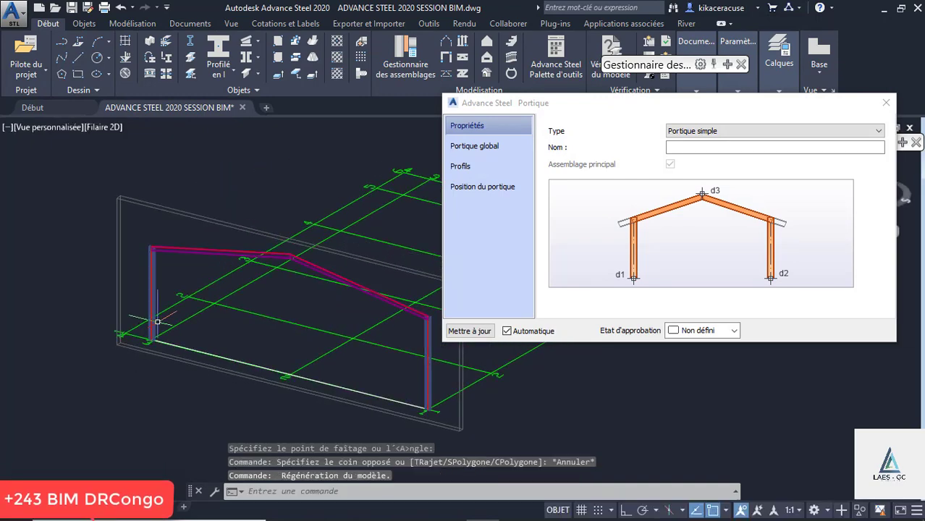
Set the portal frame's ridge height (Hauteur faitage) to 6000 in its global properties
{"action": "left_click", "coordinate": [476, 148]}
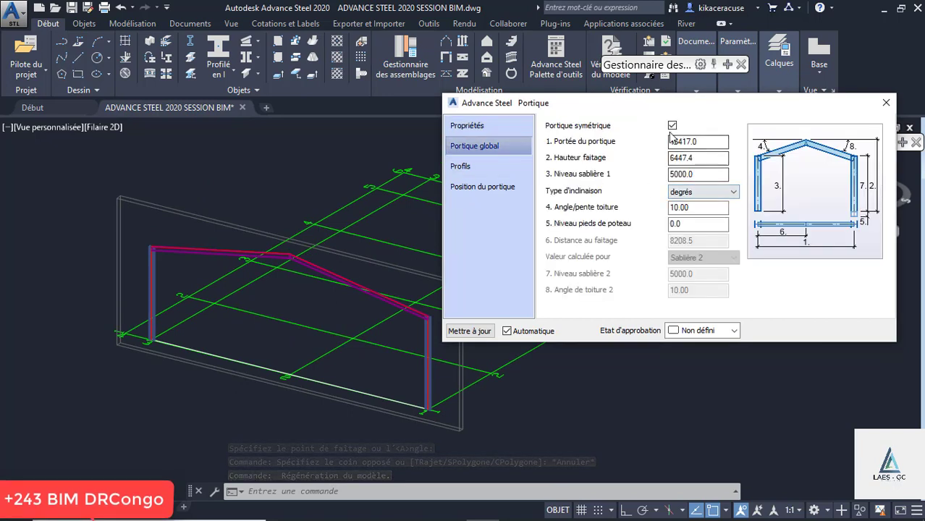
{"action": "left_click", "coordinate": [701, 162]}
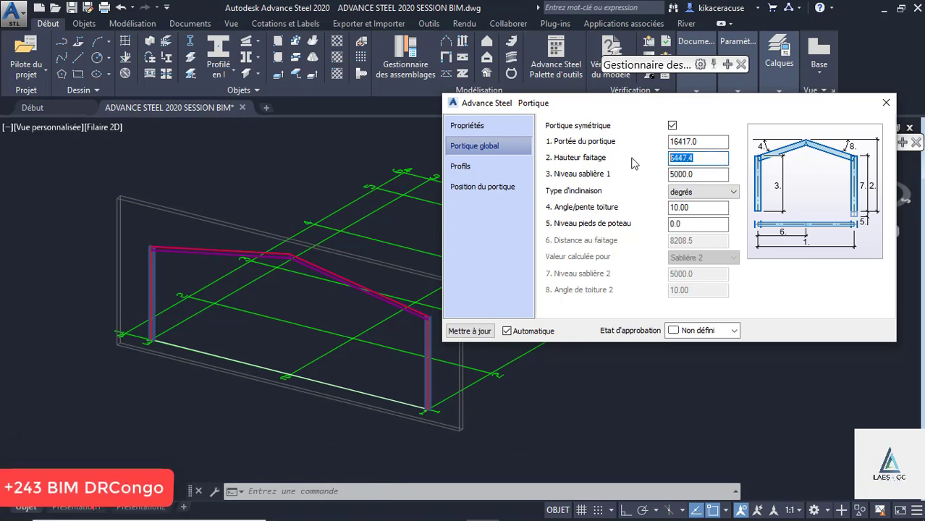
{"action": "type", "text": "600"}
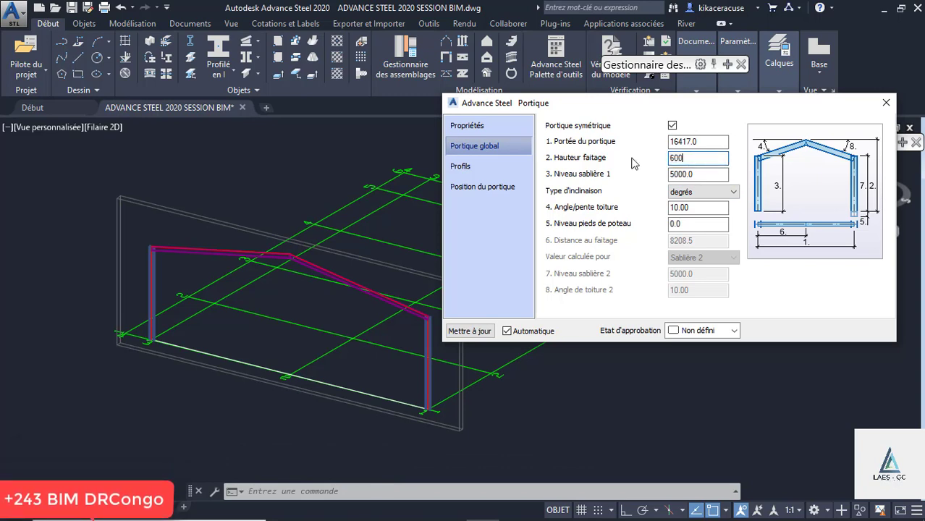
{"action": "type", "text": "0"}
{"action": "left_click", "coordinate": [709, 144]}
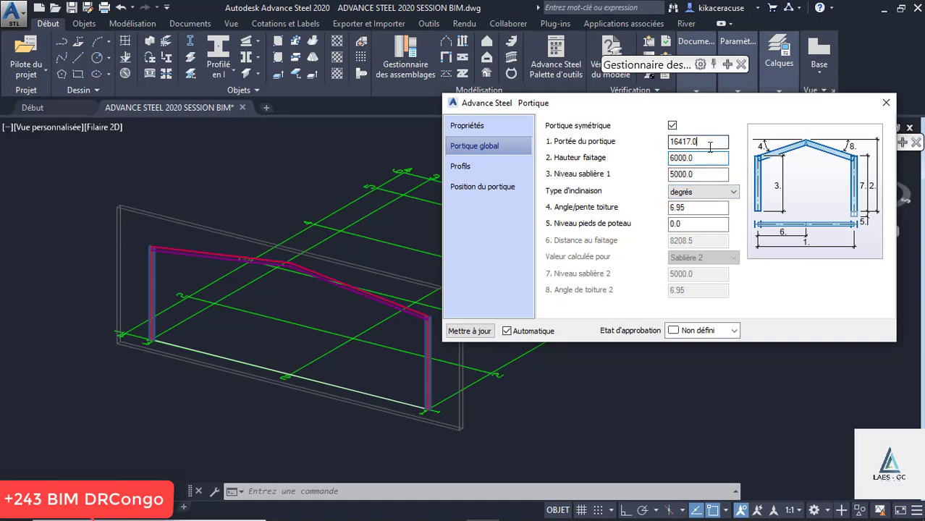
{"action": "left_click_drag", "start_coordinate": [712, 145], "coordinate": [623, 148]}
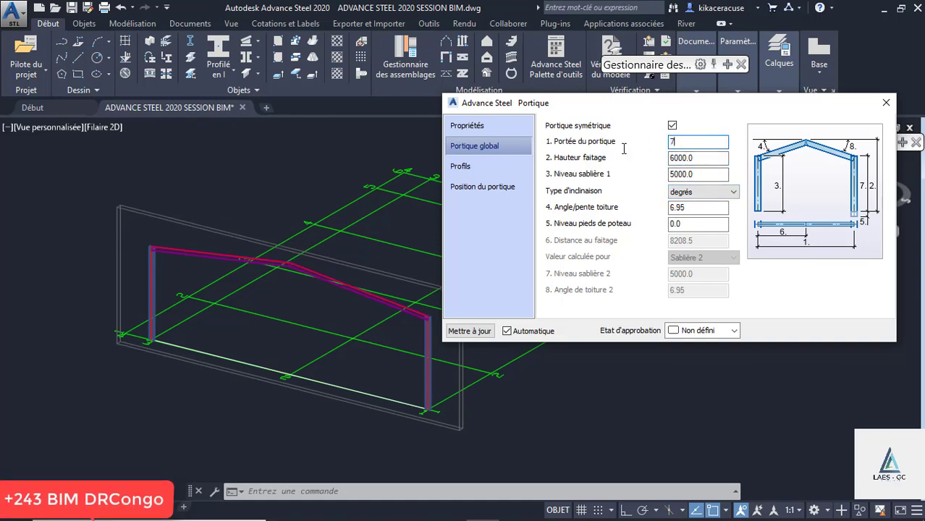
Set the portal frame's first eaves level (Niveau sablière 1) to 6000
{"action": "left_click", "coordinate": [702, 175]}
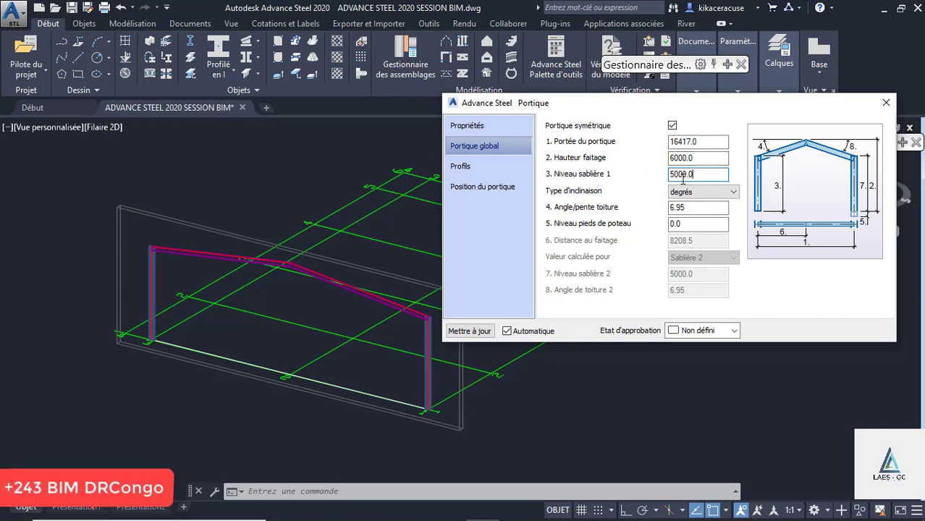
{"action": "left_click_drag", "start_coordinate": [709, 174], "coordinate": [621, 177]}
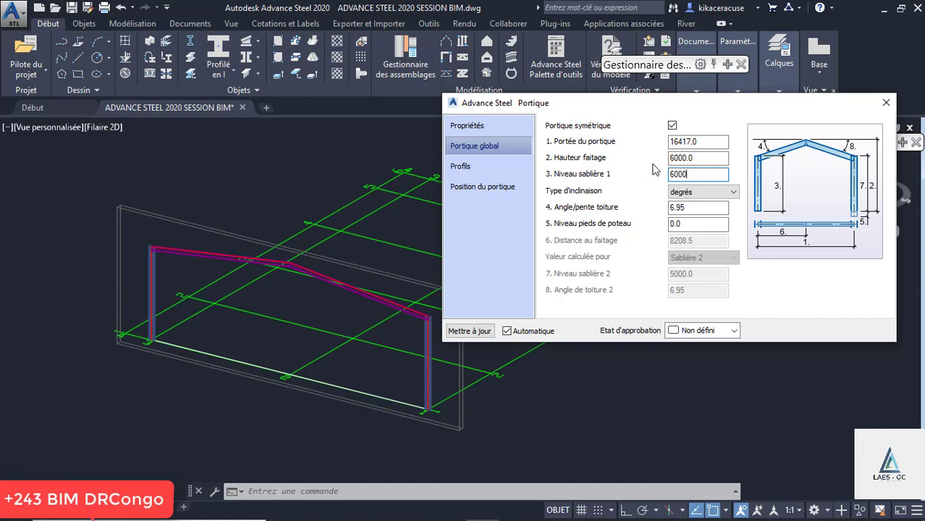
{"action": "left_click_drag", "start_coordinate": [670, 158], "coordinate": [705, 158]}
{"action": "type", "text": "6000.0"}
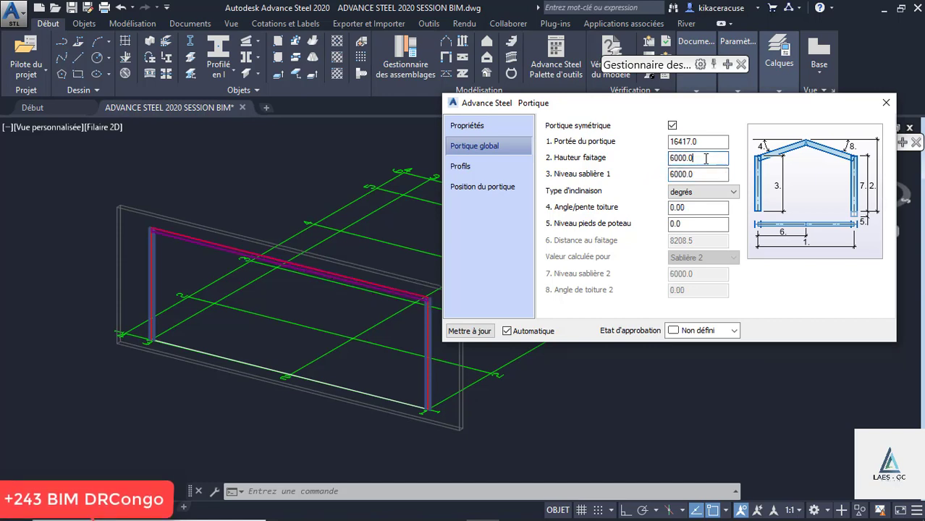
Set the portal frame's ridge height (Hauteur faitage) to 6500
{"action": "left_click_drag", "start_coordinate": [706, 159], "coordinate": [619, 163]}
{"action": "type", "text": "6500"}
{"action": "left_click", "coordinate": [702, 174]}
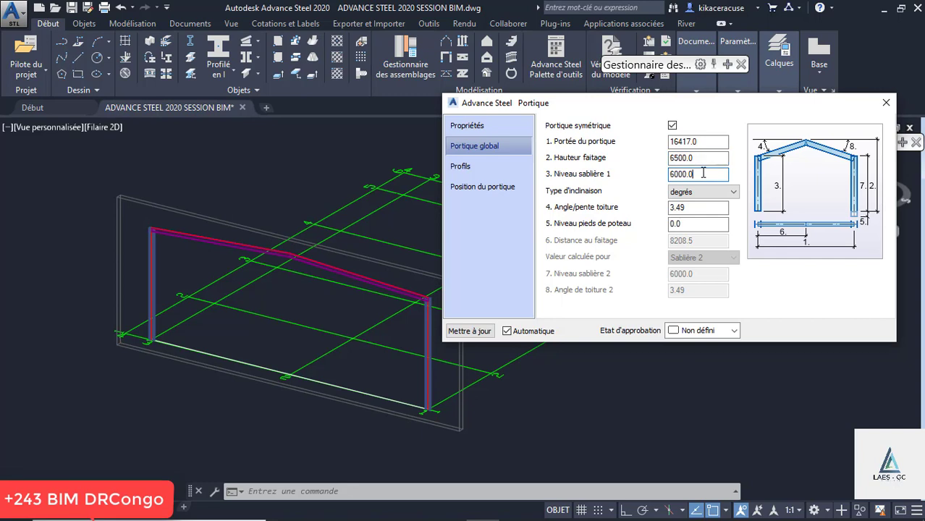
Try to set the portal frame's span (Portée du portique) to 7500
{"action": "left_click_drag", "start_coordinate": [641, 153], "coordinate": [631, 153]}
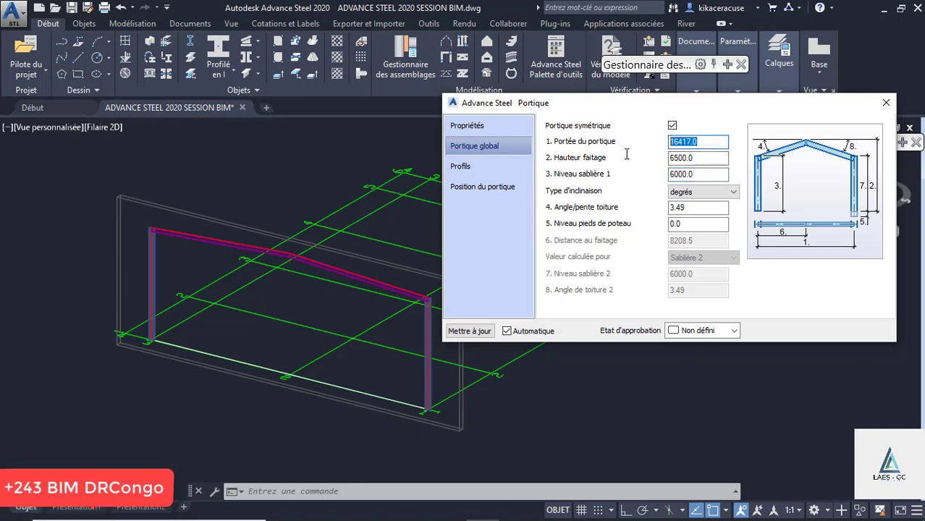
{"action": "type", "text": "7"}
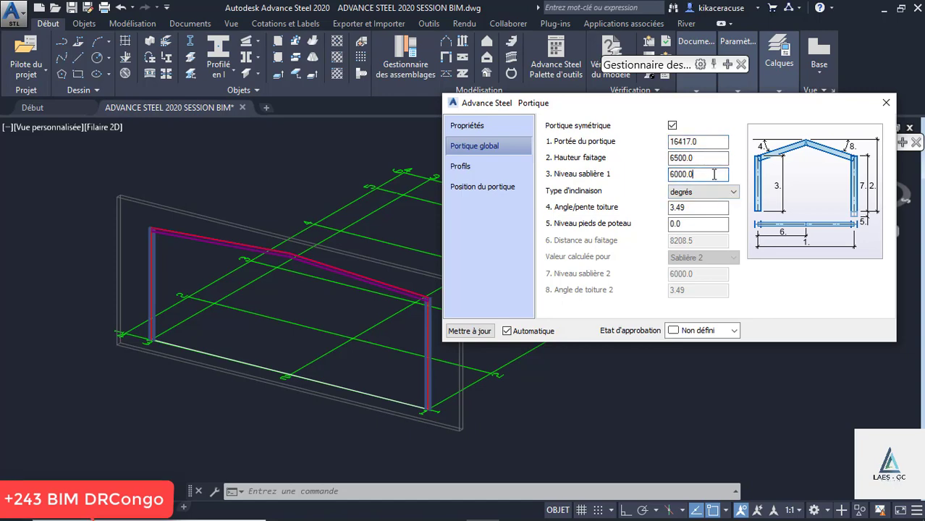
{"action": "left_click", "coordinate": [710, 208]}
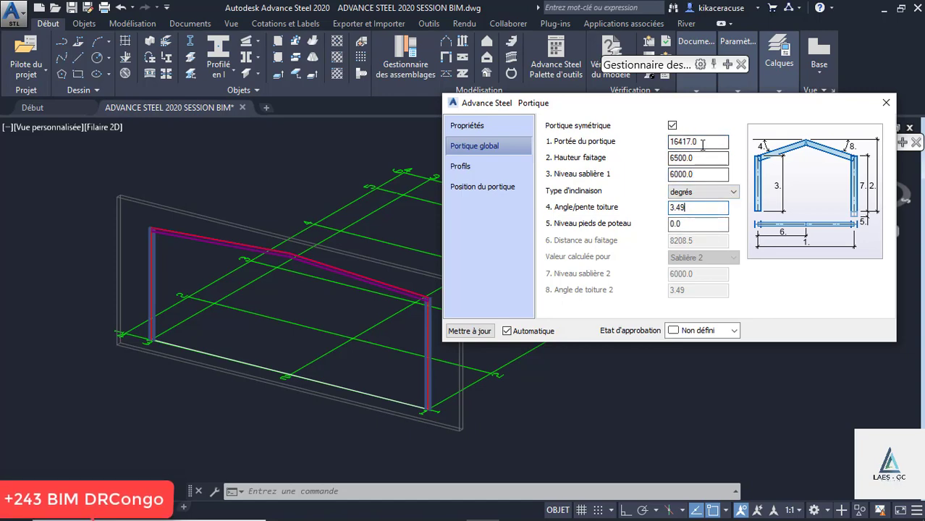
{"action": "scroll", "coordinate": [299, 237], "scroll_direction": "up", "scroll_amount": 2}
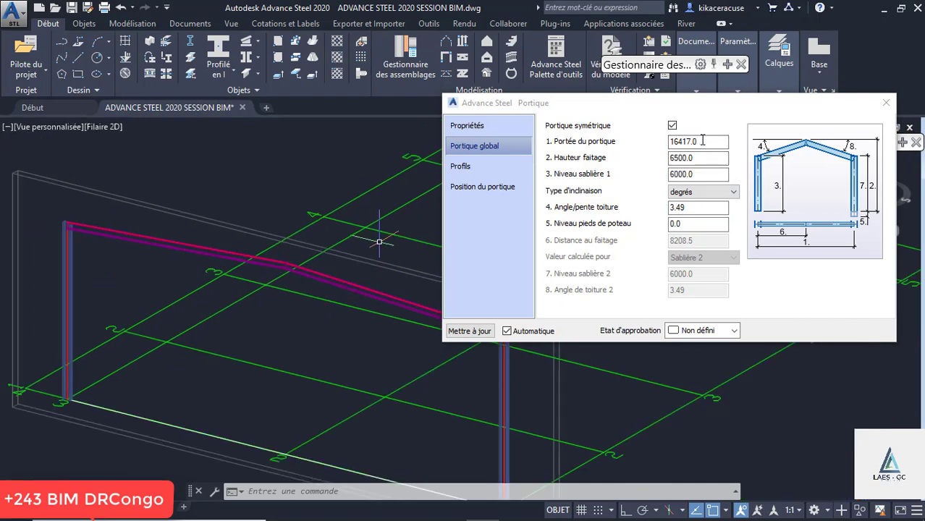
{"action": "left_click_drag", "start_coordinate": [701, 140], "coordinate": [632, 143]}
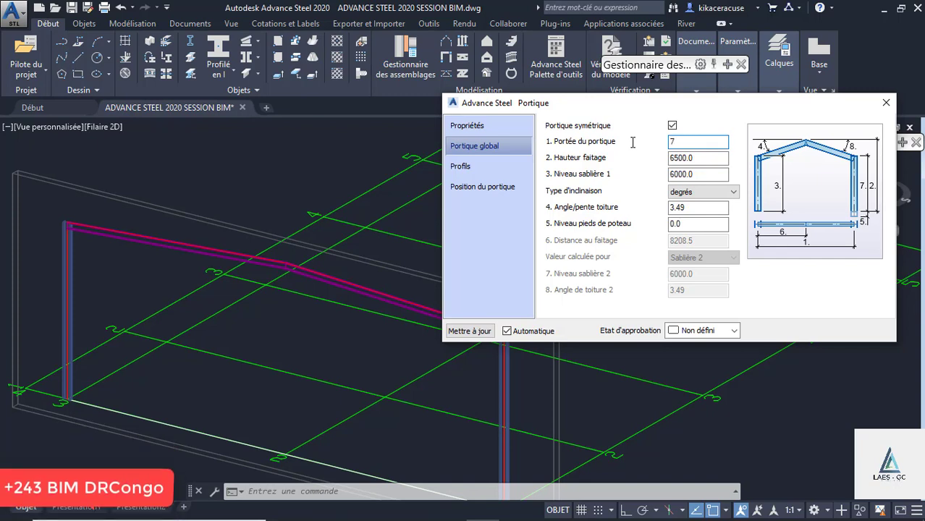
{"action": "type", "text": "7"}
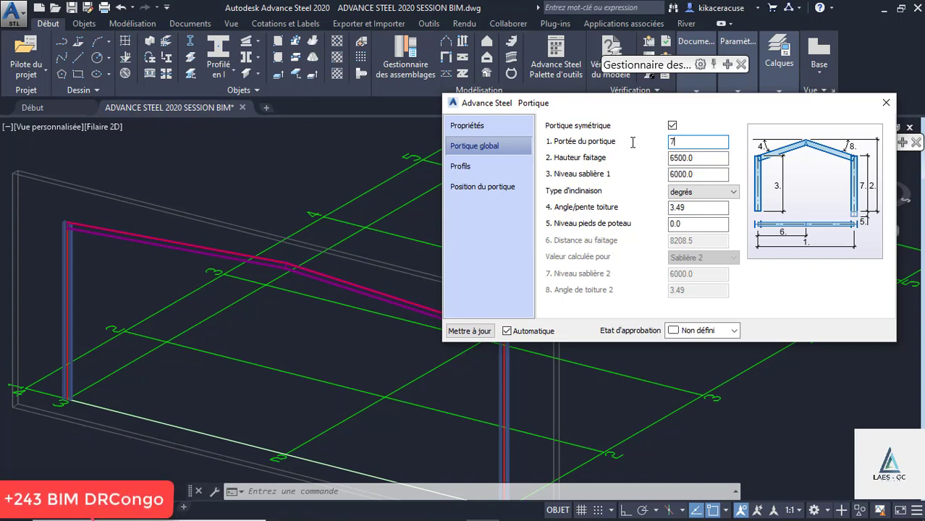
{"action": "type", "text": "500"}
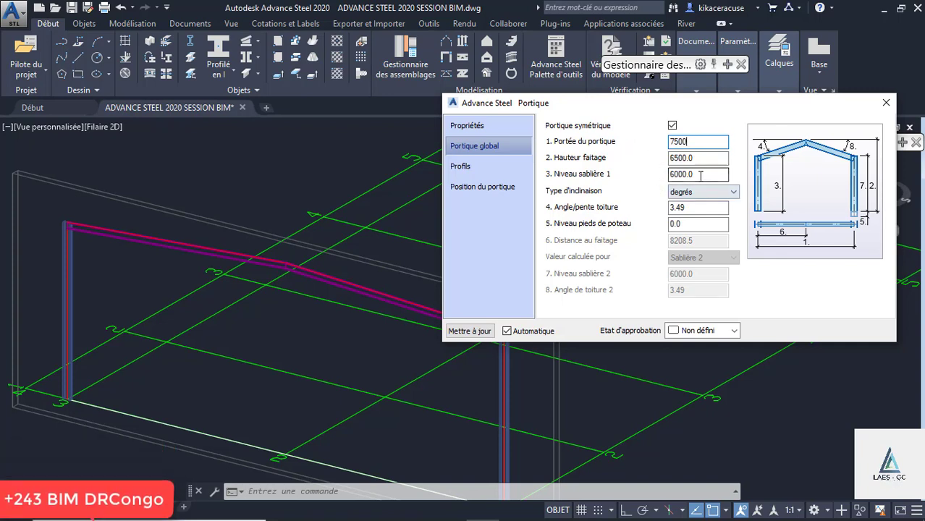
Set the portal frame's ridge height (Hauteur faitage) to 7000
{"action": "left_click", "coordinate": [699, 206]}
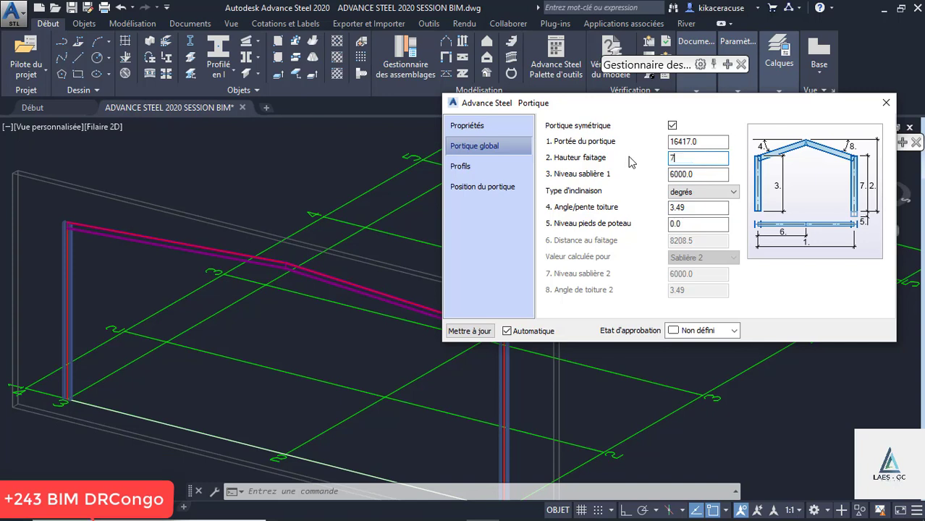
{"action": "type", "text": "000"}
{"action": "left_click", "coordinate": [697, 174]}
{"action": "left_click", "coordinate": [698, 157]}
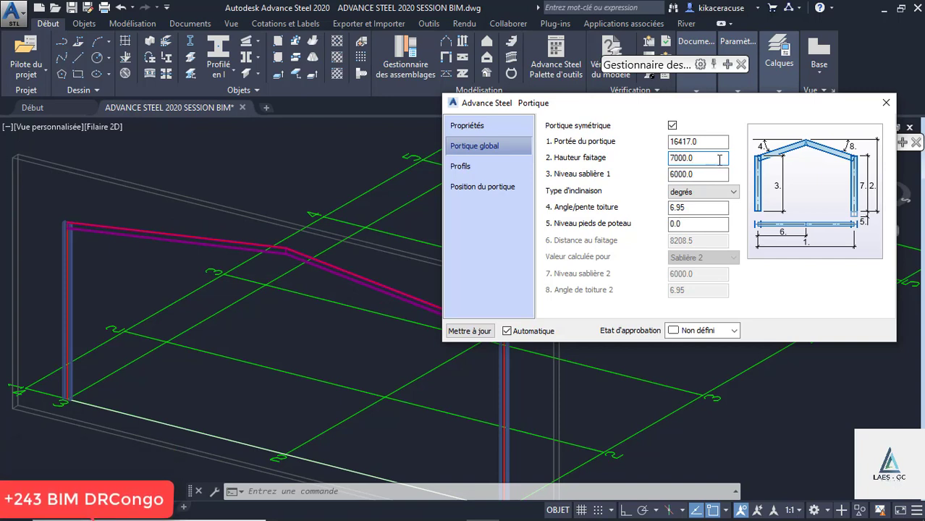
Set the portal frame's ridge height (Hauteur faitage) to 7500
{"action": "double_click", "coordinate": [719, 158]}
{"action": "type", "text": "7500"}
{"action": "left_click", "coordinate": [702, 173]}
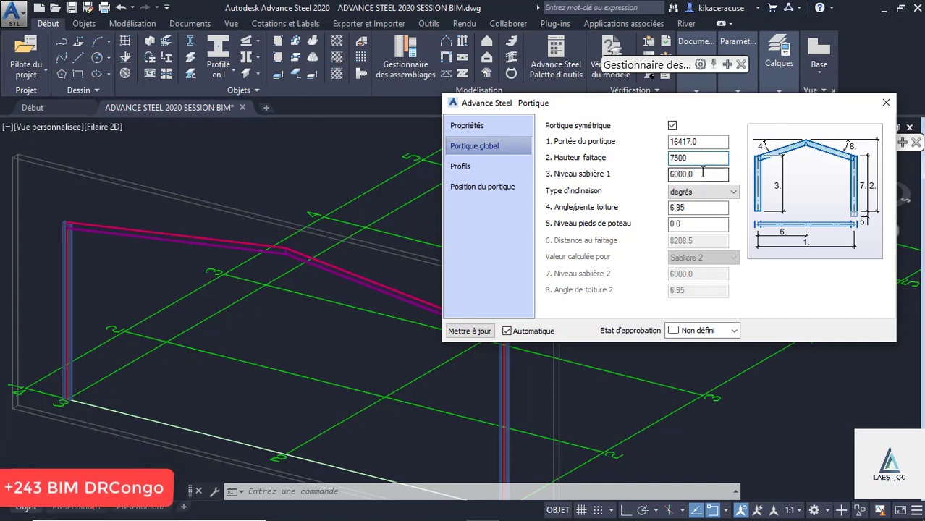
Change the viewport's visual style from 2D wireframe to Masqué (hidden)
{"action": "scroll", "coordinate": [153, 229], "scroll_direction": "down", "scroll_amount": 2}
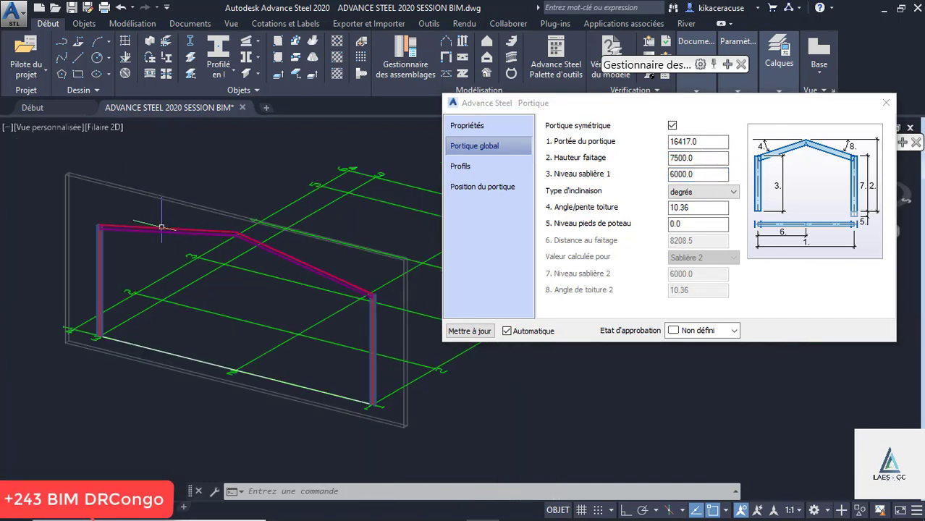
{"action": "double_click", "coordinate": [699, 173]}
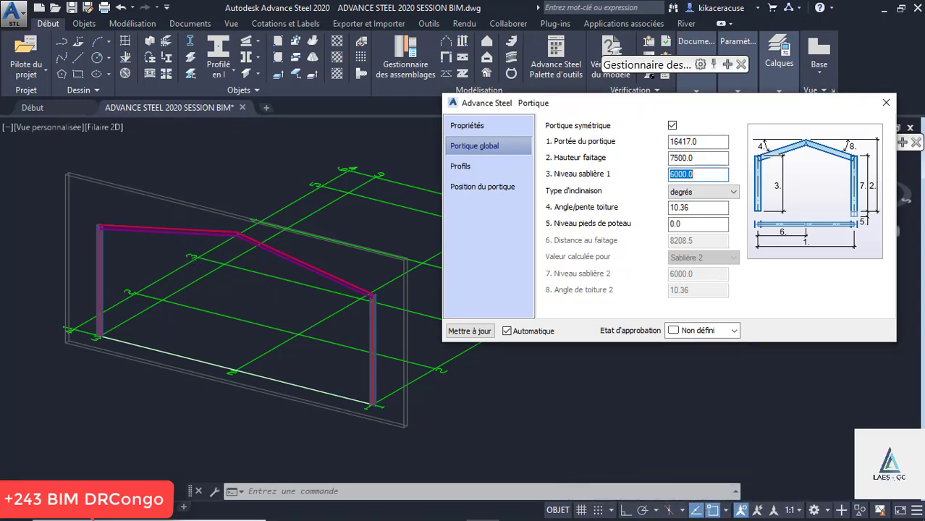
{"action": "scroll", "coordinate": [152, 216], "scroll_direction": "up", "scroll_amount": 5}
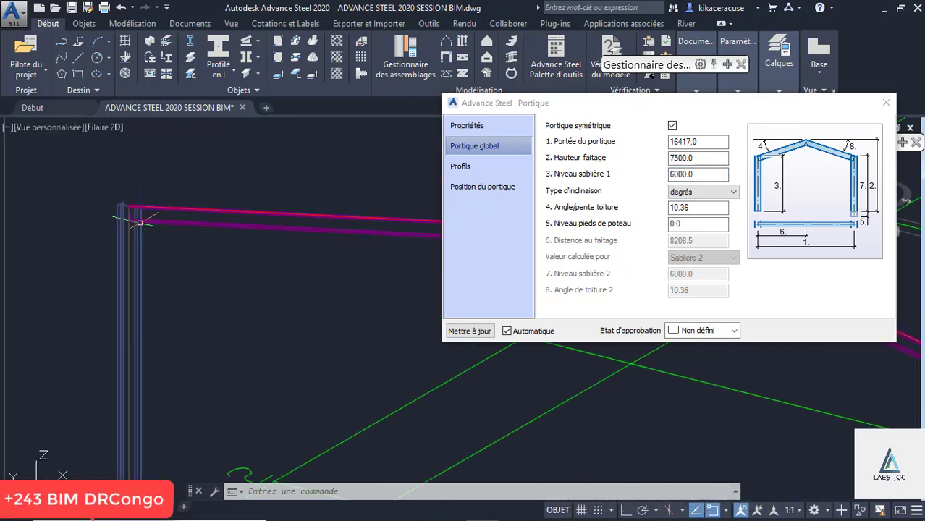
{"action": "left_click", "coordinate": [101, 127]}
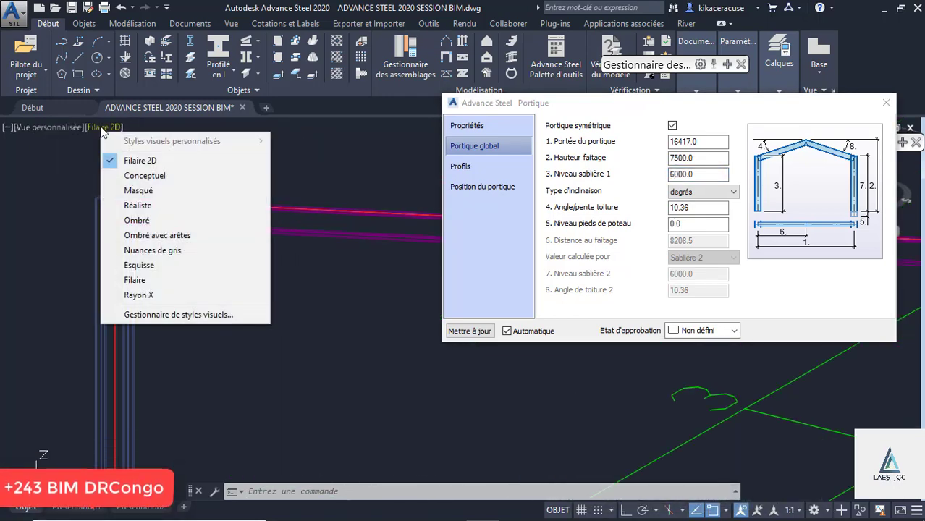
{"action": "left_click", "coordinate": [131, 189]}
{"action": "scroll", "coordinate": [134, 206], "scroll_direction": "down", "scroll_amount": 5}
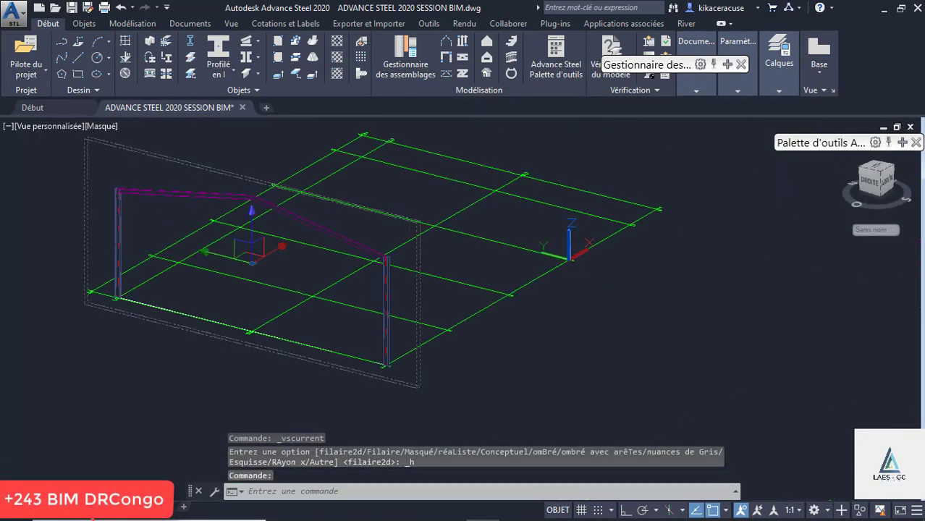
Set the portal frame's column profile (Profil poteau) to section class HEA DIN 1025-3, size HEA180
{"action": "double_click", "coordinate": [402, 216]}
{"action": "left_click", "coordinate": [472, 148]}
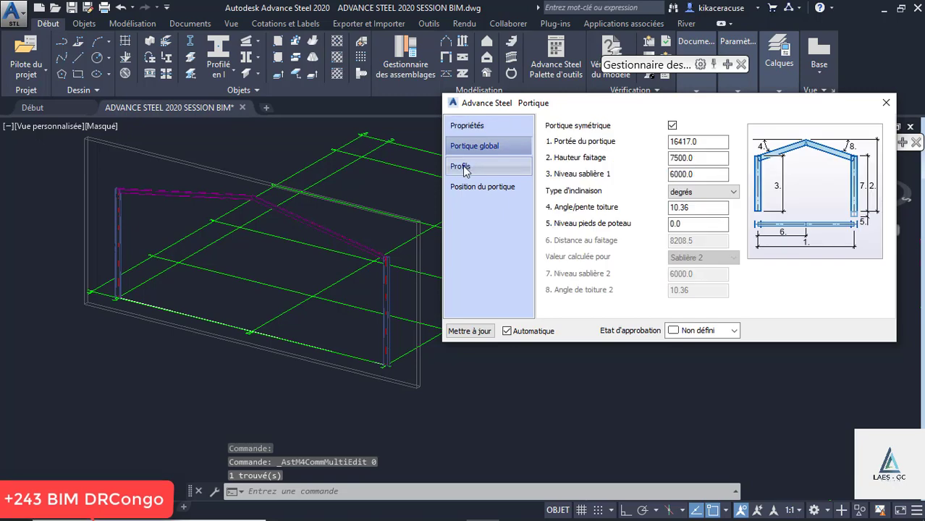
{"action": "left_click", "coordinate": [464, 167]}
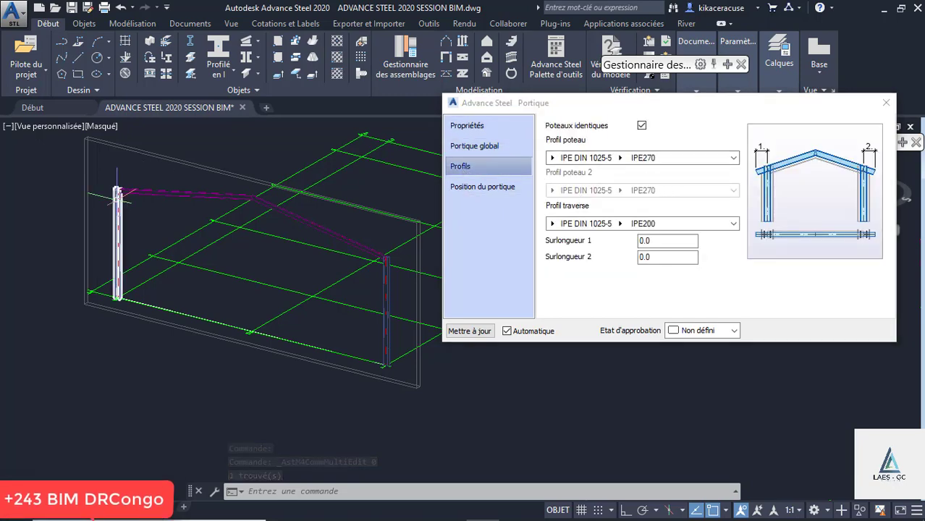
{"action": "scroll", "coordinate": [119, 201], "scroll_direction": "up", "scroll_amount": 4}
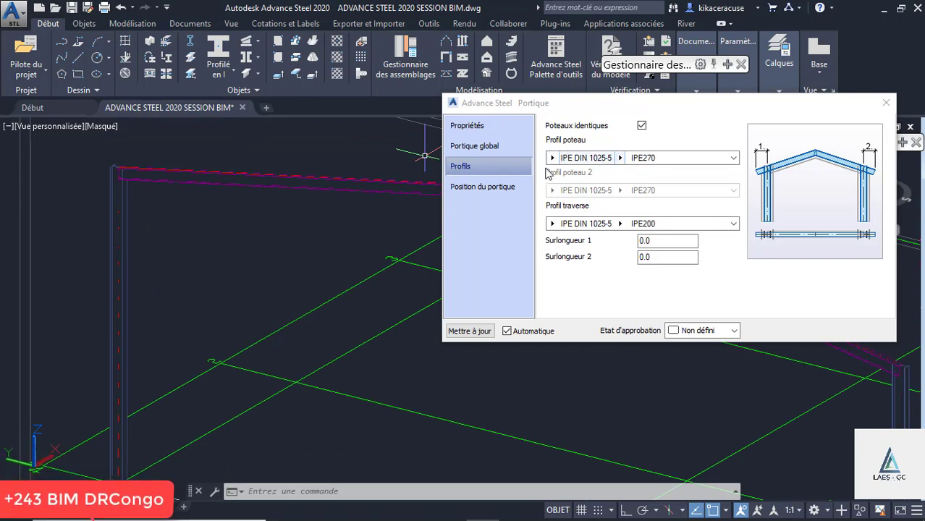
{"action": "left_click", "coordinate": [619, 158]}
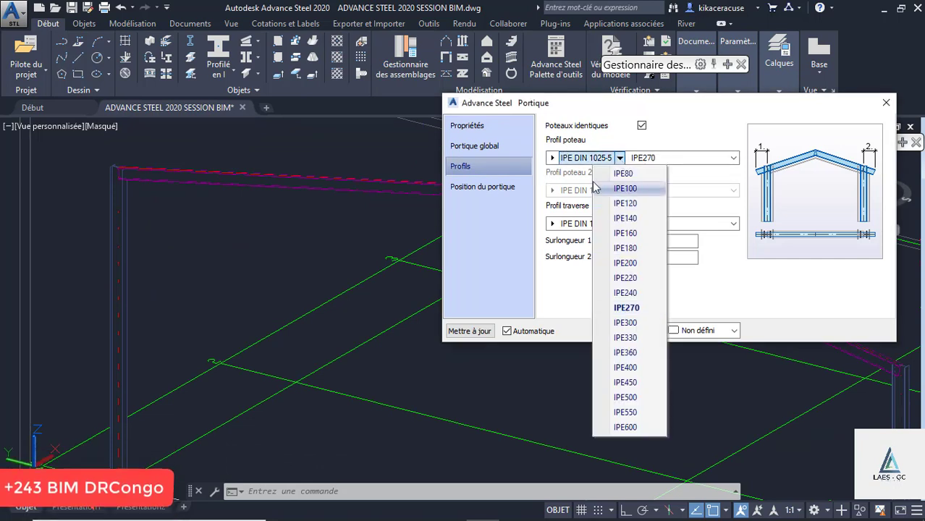
{"action": "left_click", "coordinate": [552, 158]}
{"action": "left_click", "coordinate": [597, 188]}
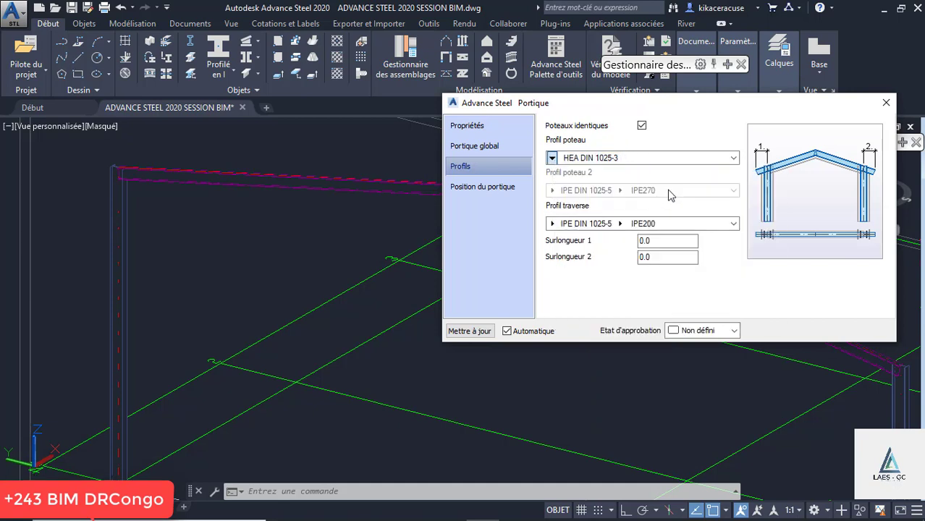
{"action": "left_click", "coordinate": [622, 158]}
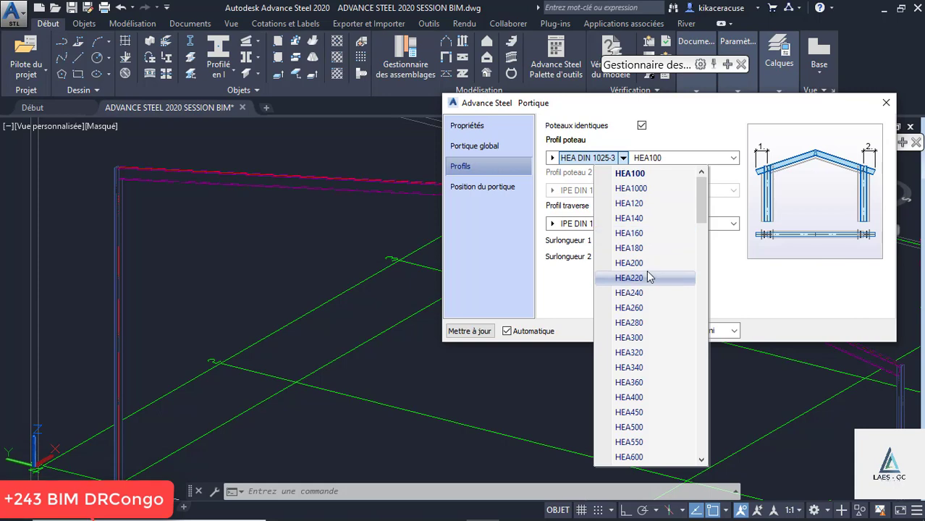
{"action": "left_click", "coordinate": [642, 247]}
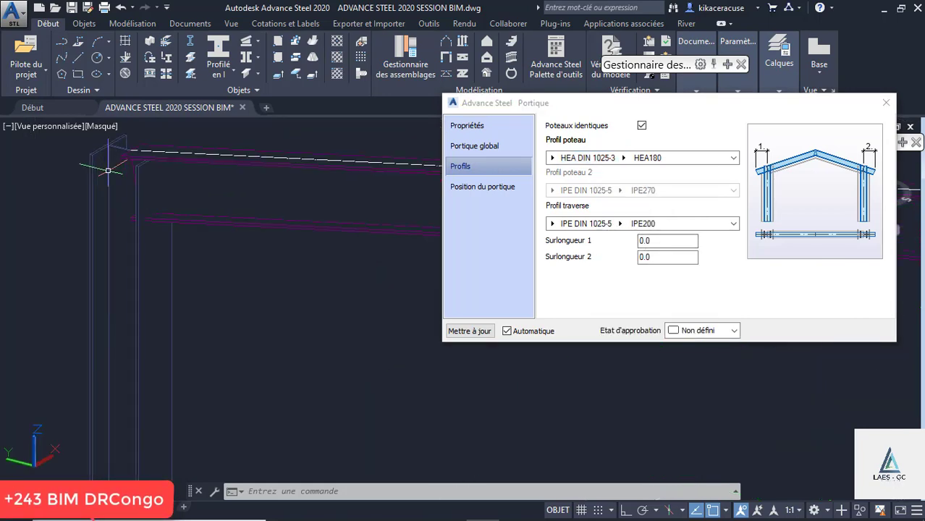
Change the portal frame's column size to HEA200
{"action": "left_click", "coordinate": [553, 156]}
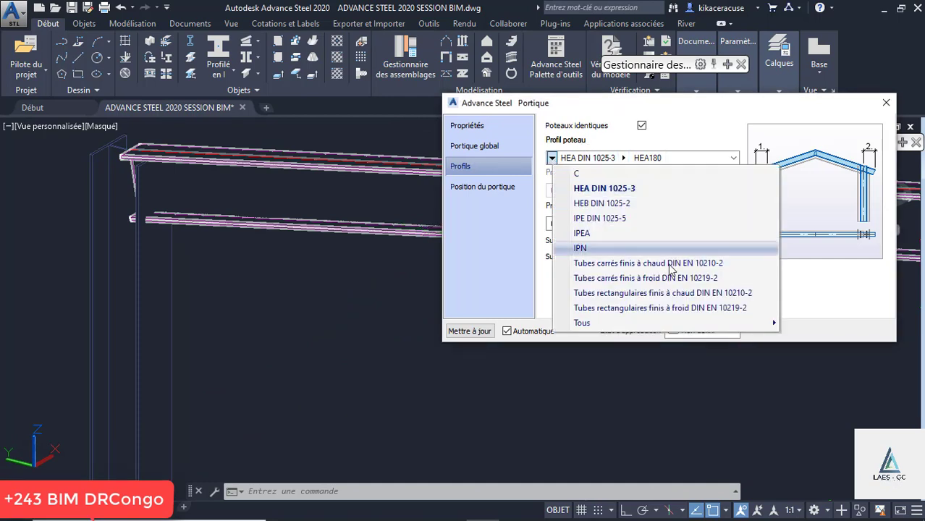
{"action": "left_click", "coordinate": [646, 156]}
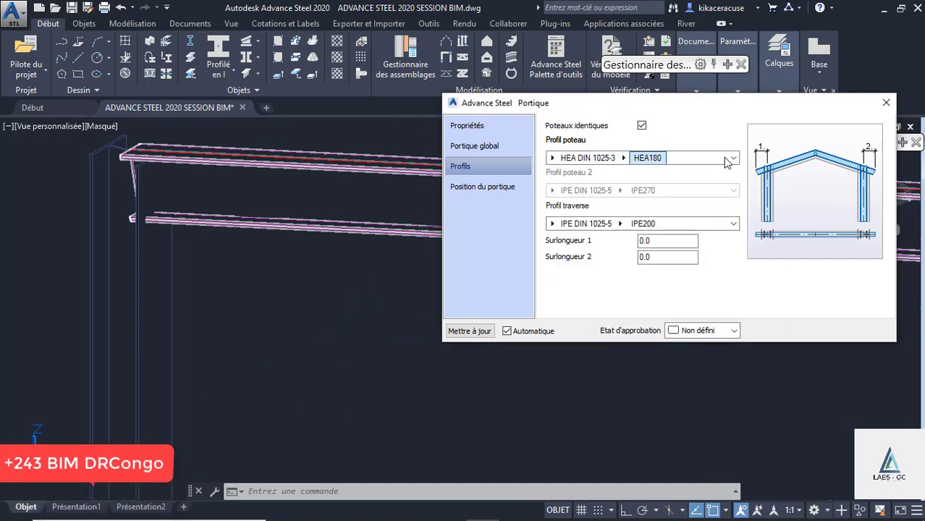
{"action": "left_click", "coordinate": [644, 157]}
{"action": "left_click", "coordinate": [644, 262]}
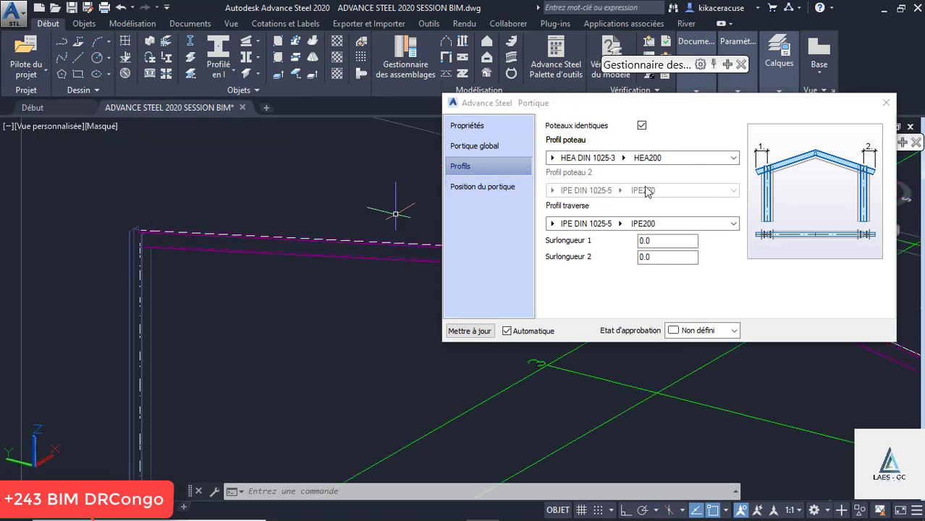
Set the portal frame's rafter profile (Profil traverse) to IPE180 and close the frame's properties
{"action": "left_click", "coordinate": [619, 227]}
{"action": "left_click", "coordinate": [626, 310]}
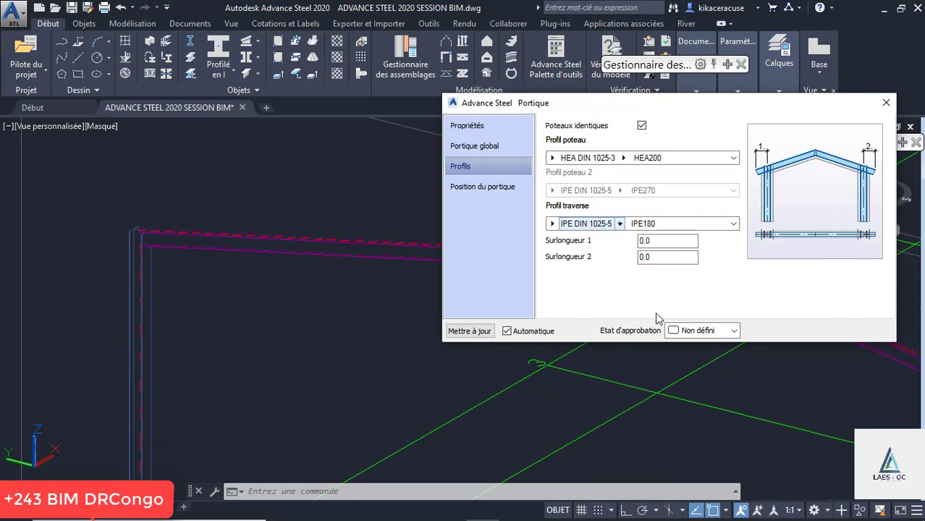
{"action": "scroll", "coordinate": [143, 244], "scroll_direction": "up", "scroll_amount": 5}
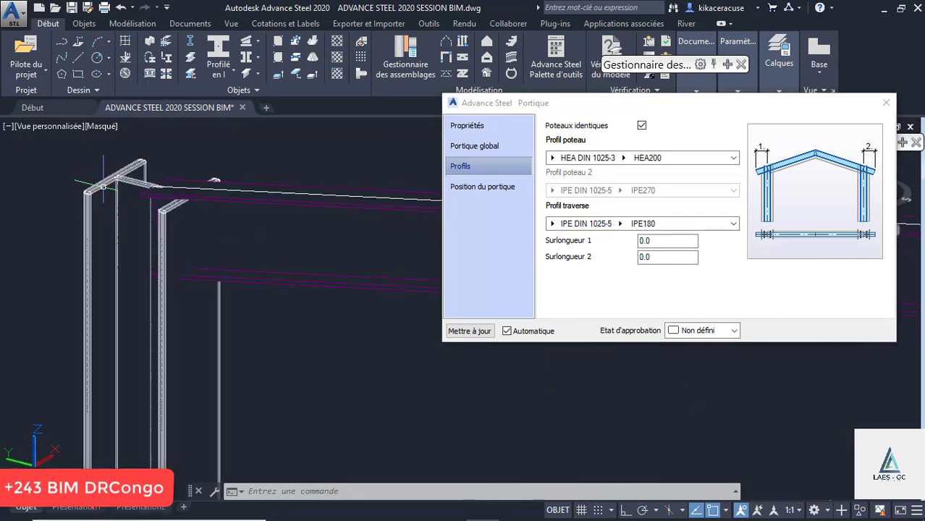
{"action": "scroll", "coordinate": [92, 186], "scroll_direction": "down", "scroll_amount": 11}
{"action": "scroll", "coordinate": [234, 198], "scroll_direction": "up", "scroll_amount": 4}
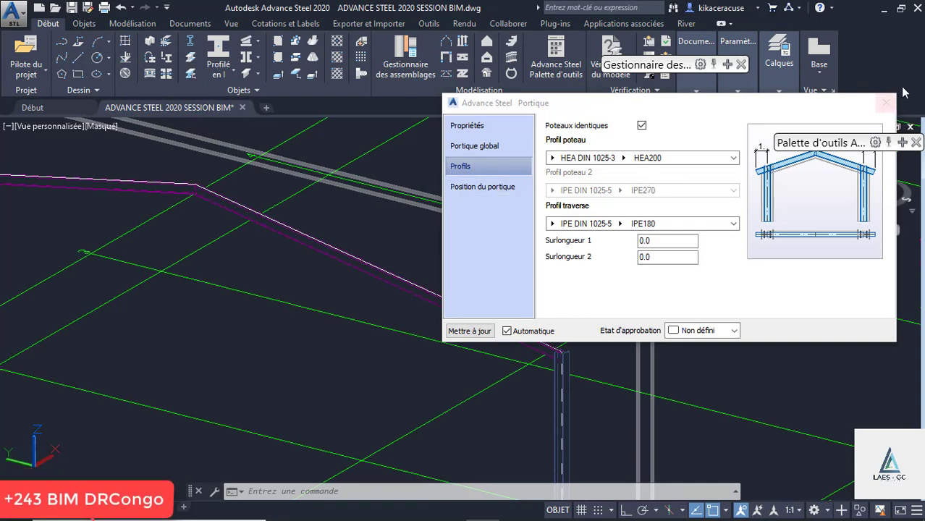
{"action": "left_click", "coordinate": [886, 105]}
Clear the floating palettes, then reopen the connection vault (Gestionnaire des assemblages) and place it over the drawing area
{"action": "scroll", "coordinate": [433, 227], "scroll_direction": "down", "scroll_amount": 8}
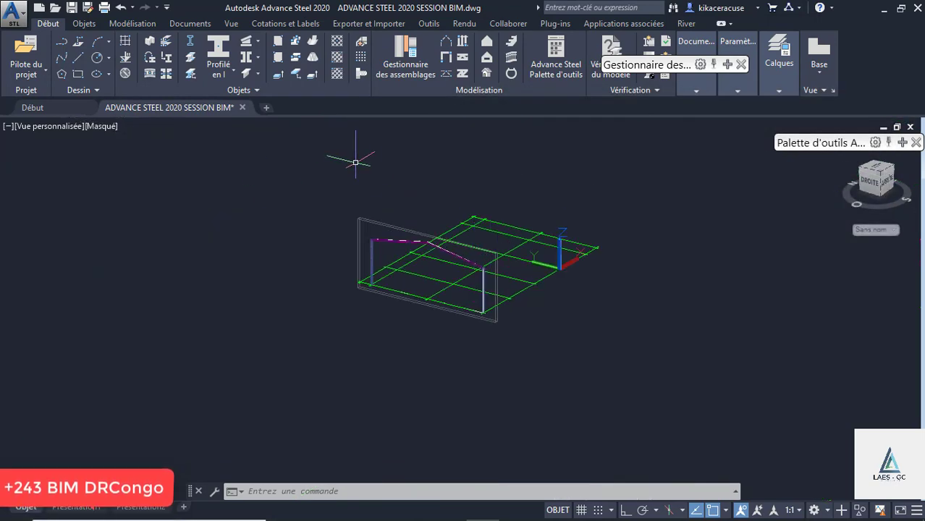
{"action": "scroll", "coordinate": [326, 184], "scroll_direction": "up", "scroll_amount": 5}
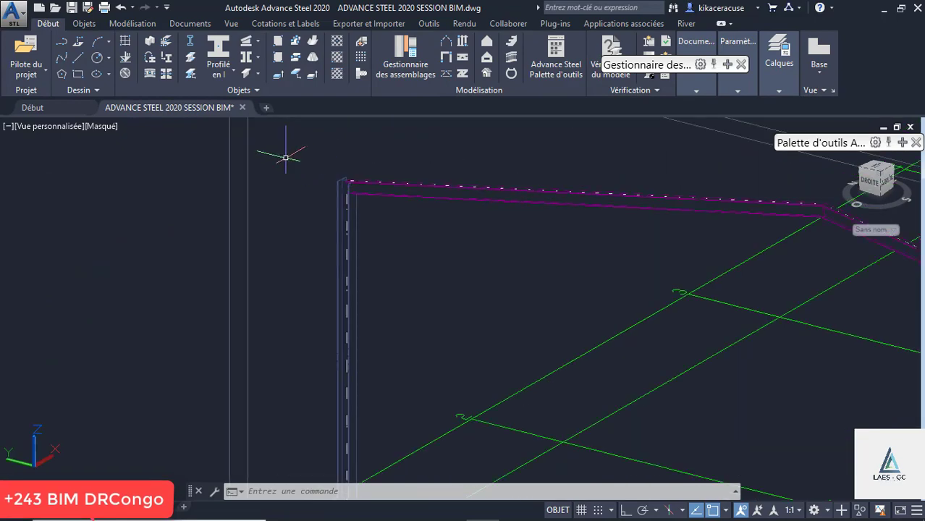
{"action": "scroll", "coordinate": [285, 157], "scroll_direction": "down", "scroll_amount": 5}
{"action": "scroll", "coordinate": [314, 320], "scroll_direction": "up", "scroll_amount": 5}
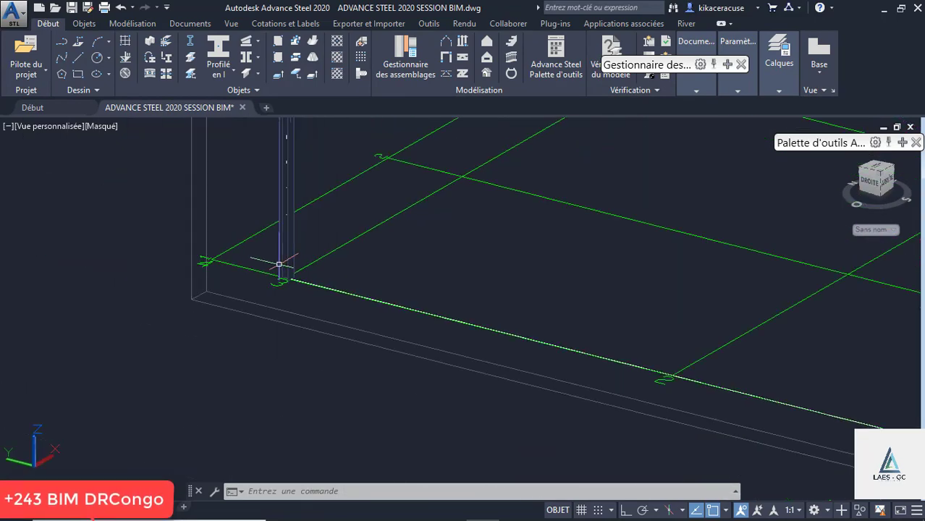
{"action": "scroll", "coordinate": [284, 284], "scroll_direction": "up", "scroll_amount": 2}
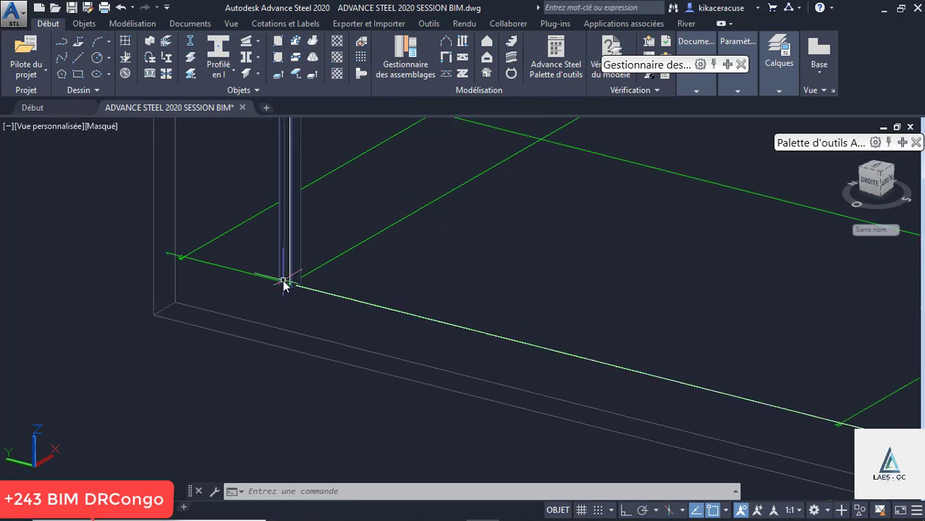
{"action": "middle_click_drag", "start_coordinate": [359, 294], "coordinate": [320, 289], "text": "shift"}
{"action": "scroll", "coordinate": [319, 290], "scroll_direction": "up", "scroll_amount": 3}
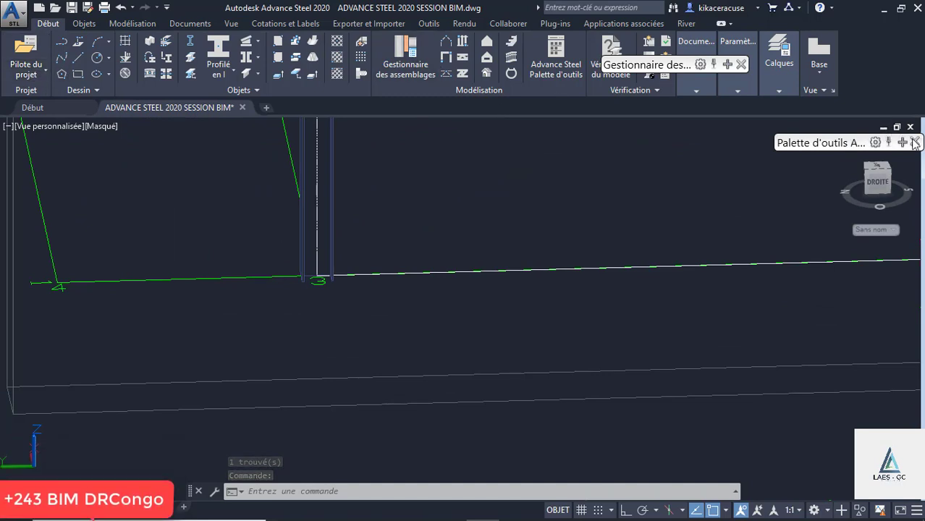
{"action": "left_click", "coordinate": [739, 65]}
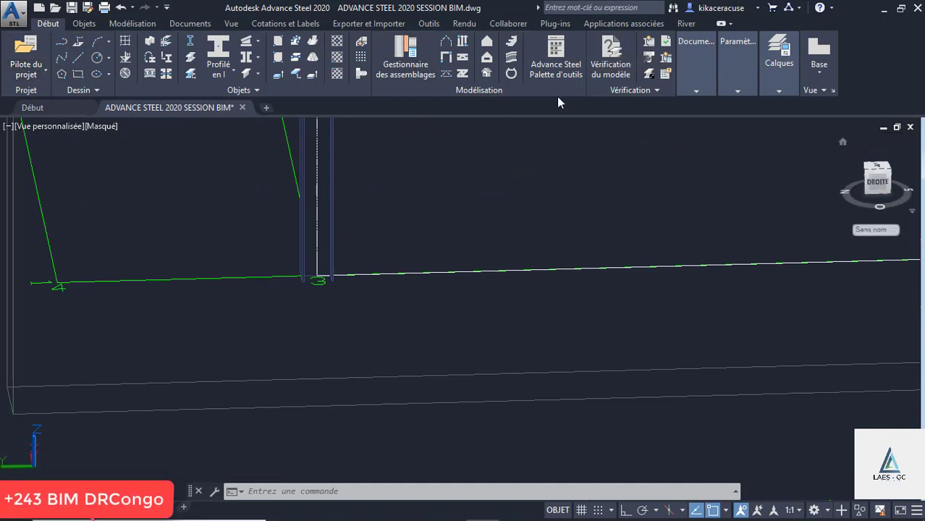
{"action": "left_click", "coordinate": [405, 73]}
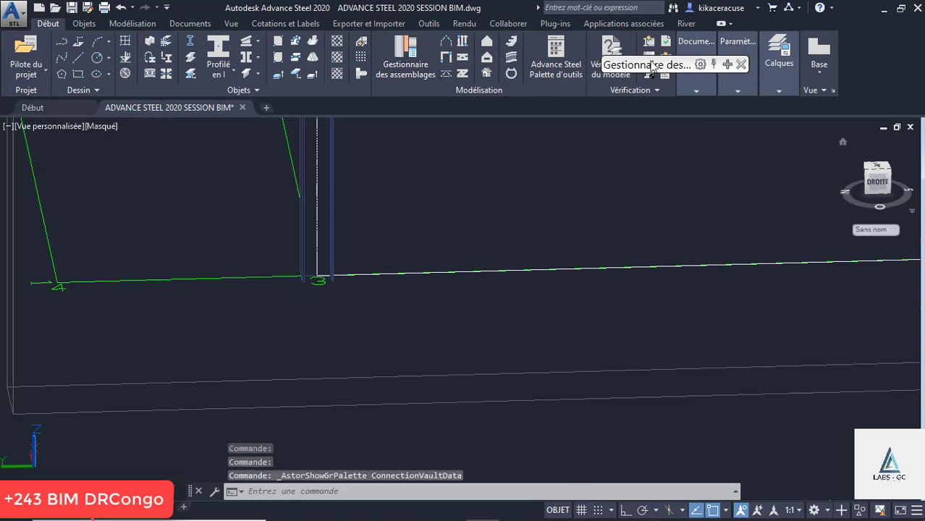
{"action": "left_click_drag", "start_coordinate": [652, 65], "coordinate": [61, 160]}
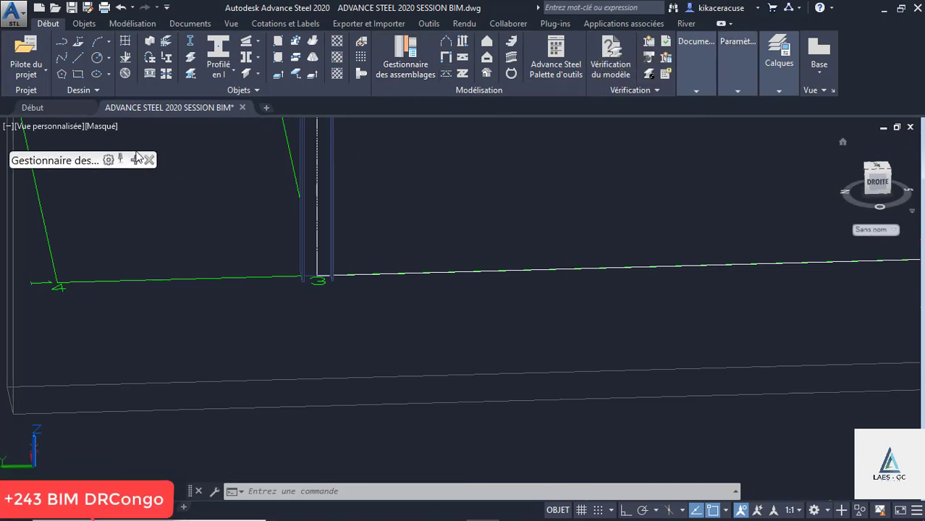
Add a Pied de Poteau base plate connection to the frame column at axis 3, without selecting another concrete object
{"action": "mouse_move", "coordinate": [138, 160]}
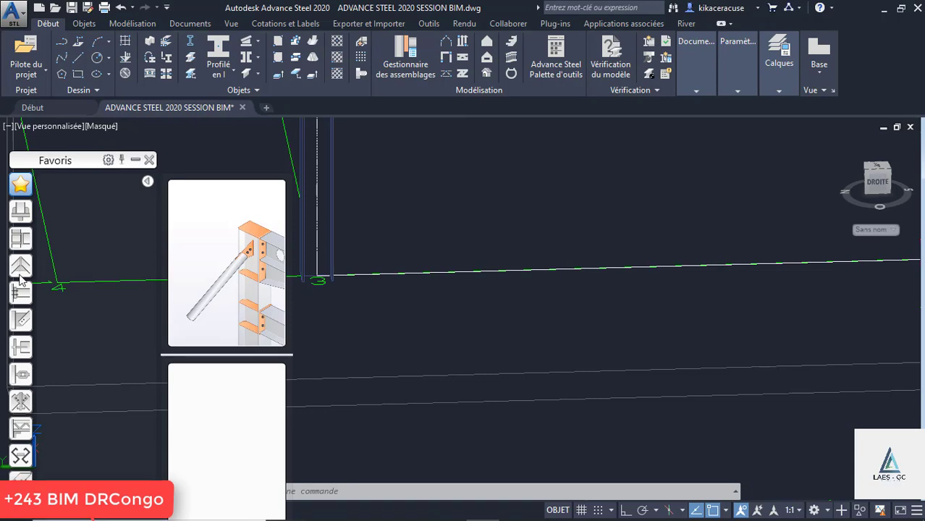
{"action": "left_click", "coordinate": [20, 212]}
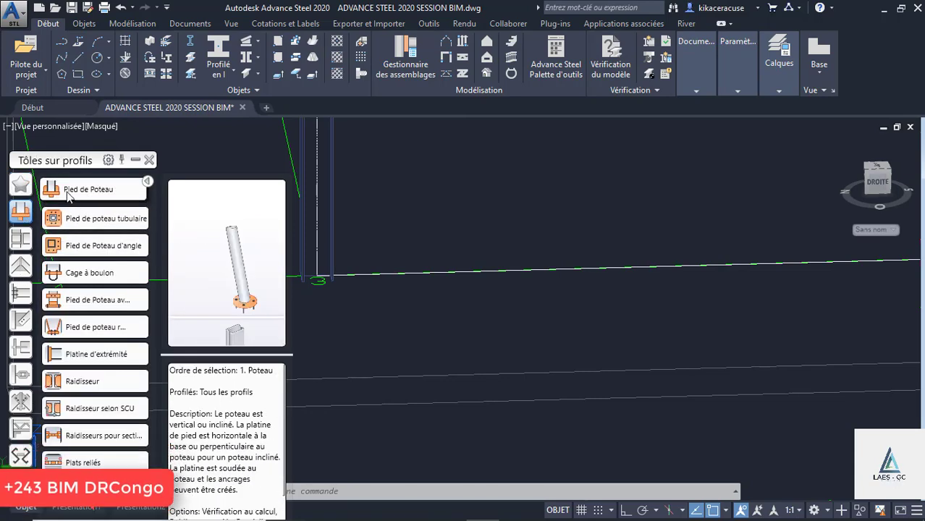
{"action": "left_click", "coordinate": [90, 191]}
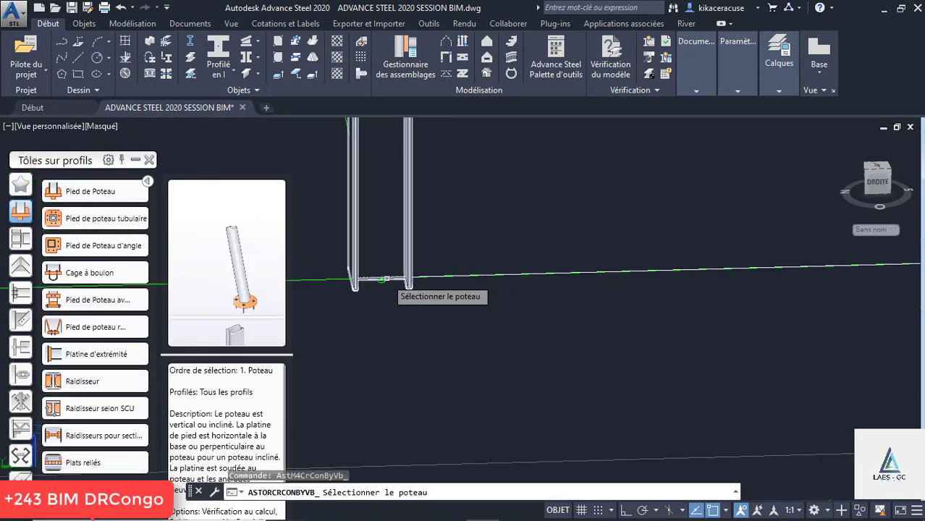
{"action": "left_click", "coordinate": [387, 283]}
{"action": "left_click", "coordinate": [419, 327]}
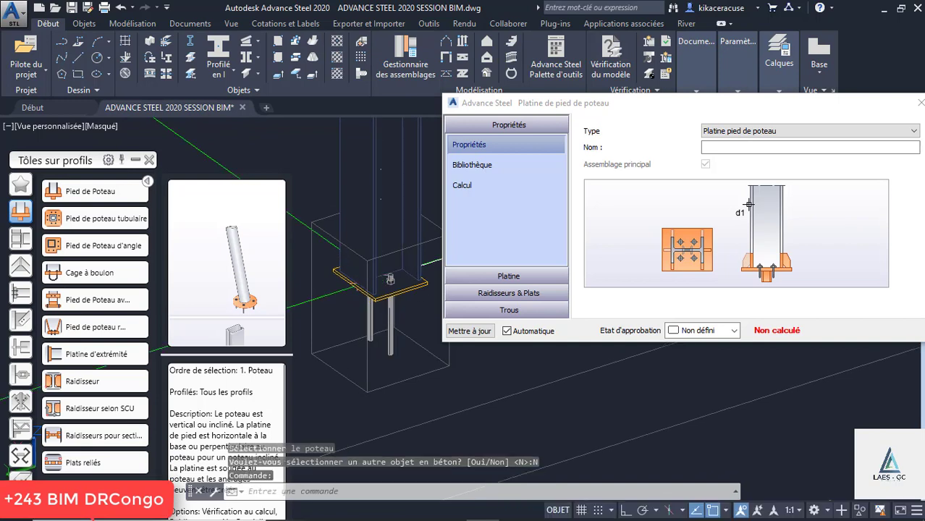
Set the column base plate's Projections 1, 2, 3 and 4 to 100 each
{"action": "scroll", "coordinate": [368, 275], "scroll_direction": "up", "scroll_amount": 2}
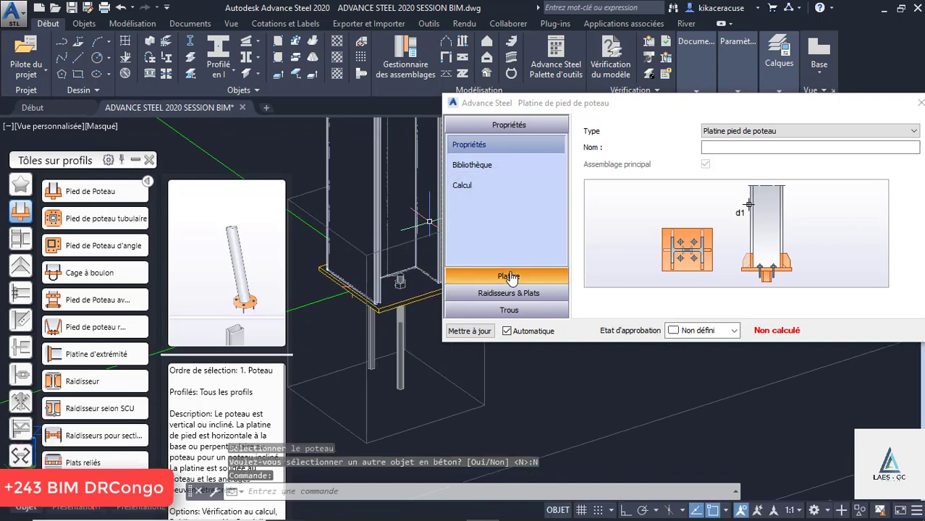
{"action": "left_click", "coordinate": [508, 276]}
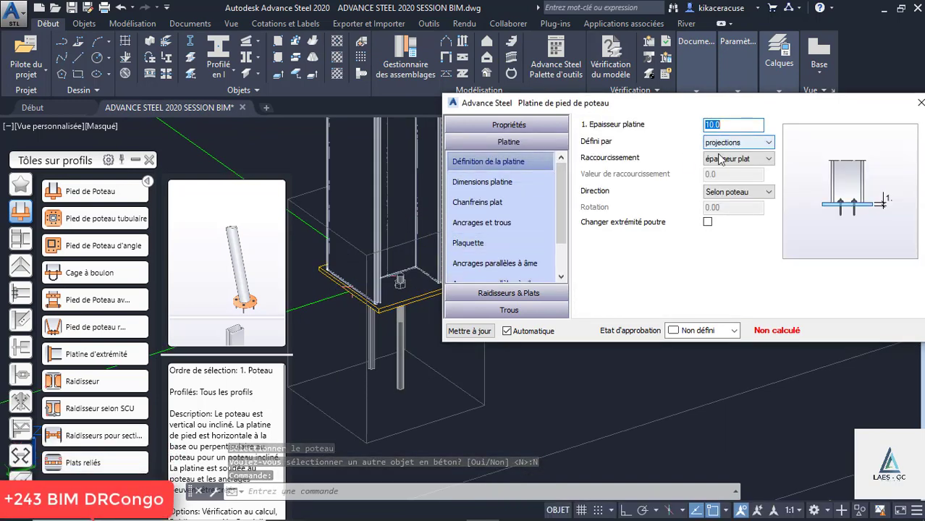
{"action": "left_click", "coordinate": [484, 182]}
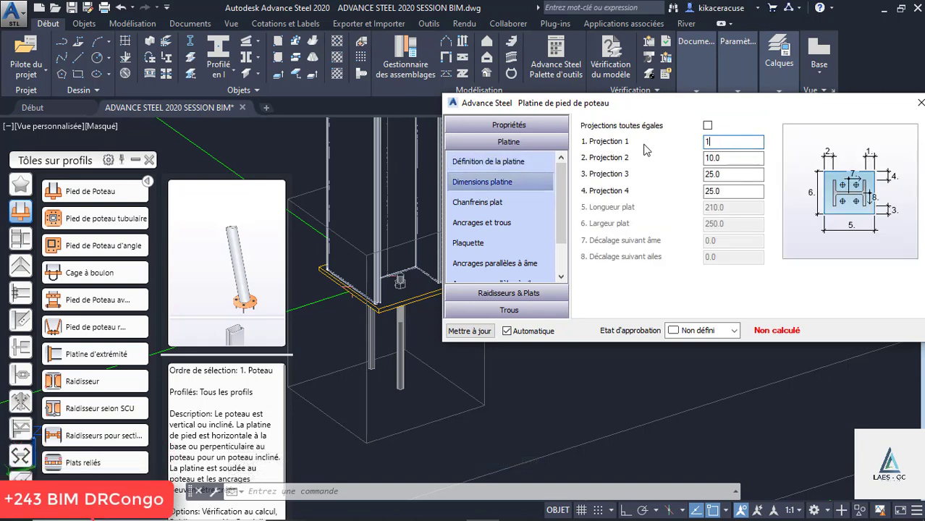
{"action": "key", "text": "Tab"}
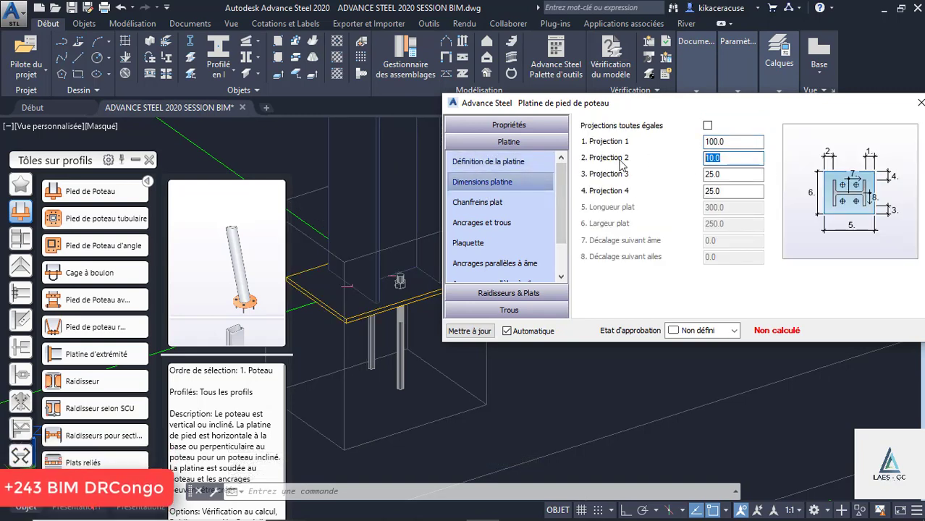
{"action": "type", "text": "100"}
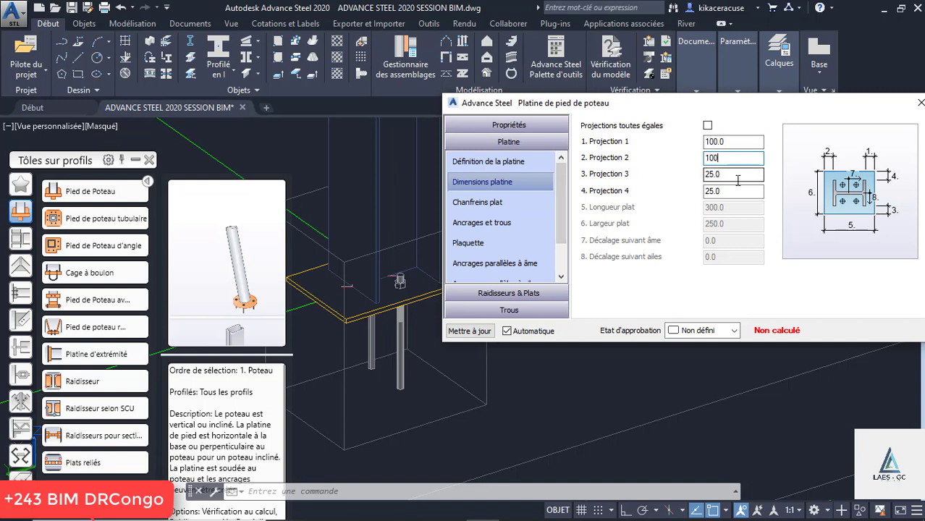
{"action": "key", "text": "Tab"}
{"action": "type", "text": "1"}
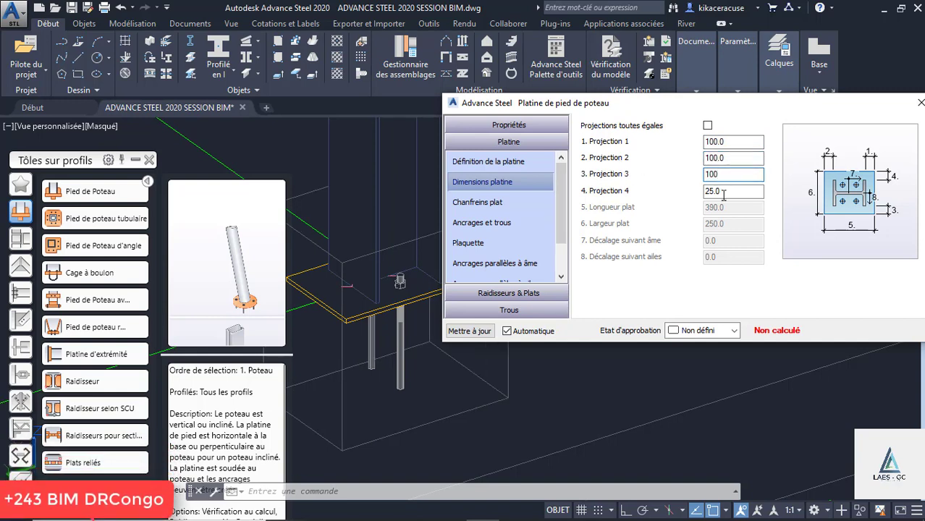
{"action": "type", "text": "10"}
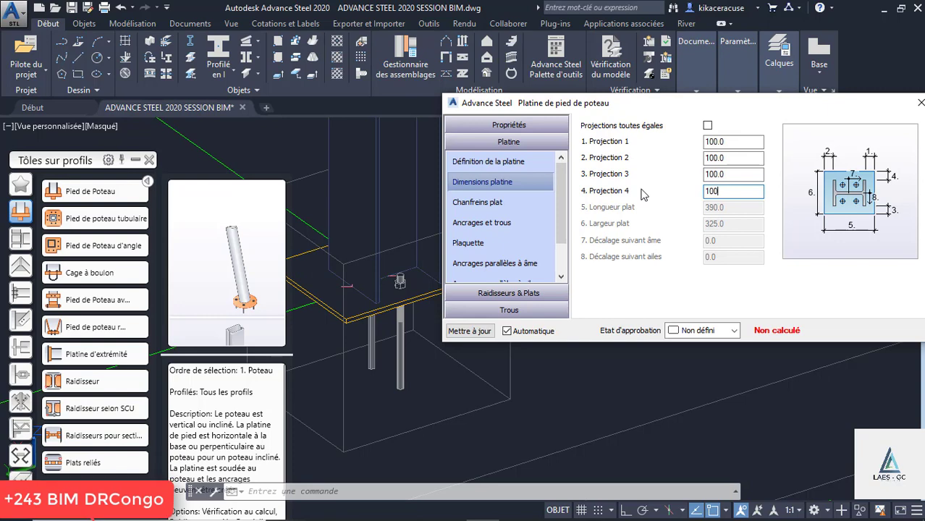
{"action": "type", "text": "0"}
{"action": "left_click", "coordinate": [739, 160]}
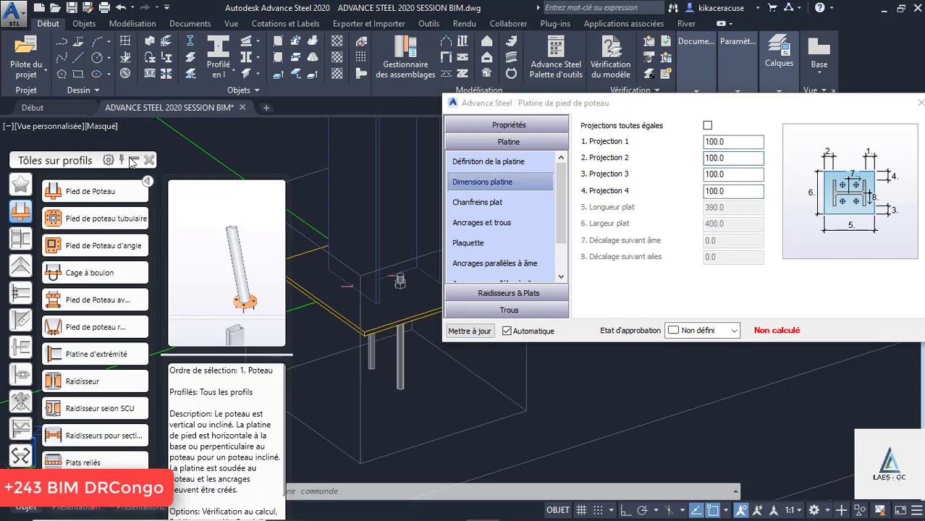
{"action": "scroll", "coordinate": [228, 295], "scroll_direction": "down", "scroll_amount": 2}
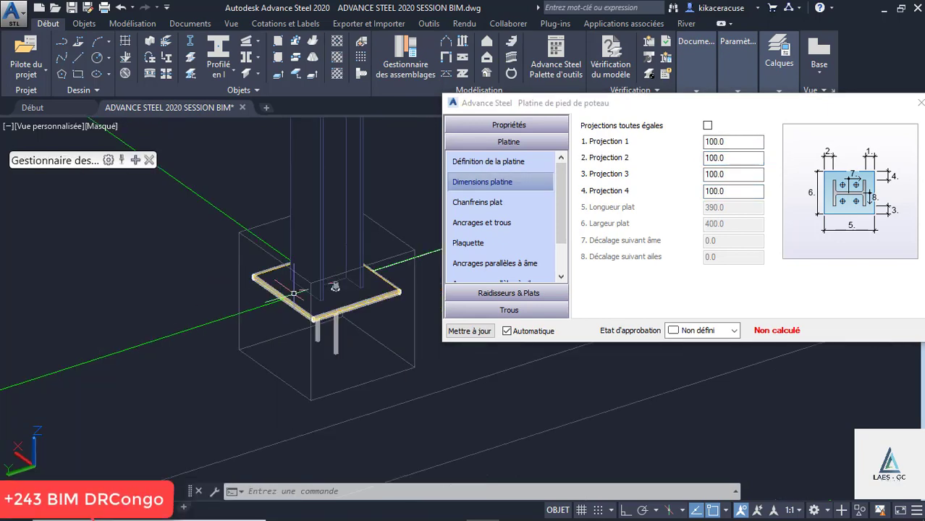
{"action": "scroll", "coordinate": [293, 293], "scroll_direction": "up", "scroll_amount": 2}
{"action": "middle_click_drag", "start_coordinate": [293, 293], "coordinate": [274, 356], "text": "shift"}
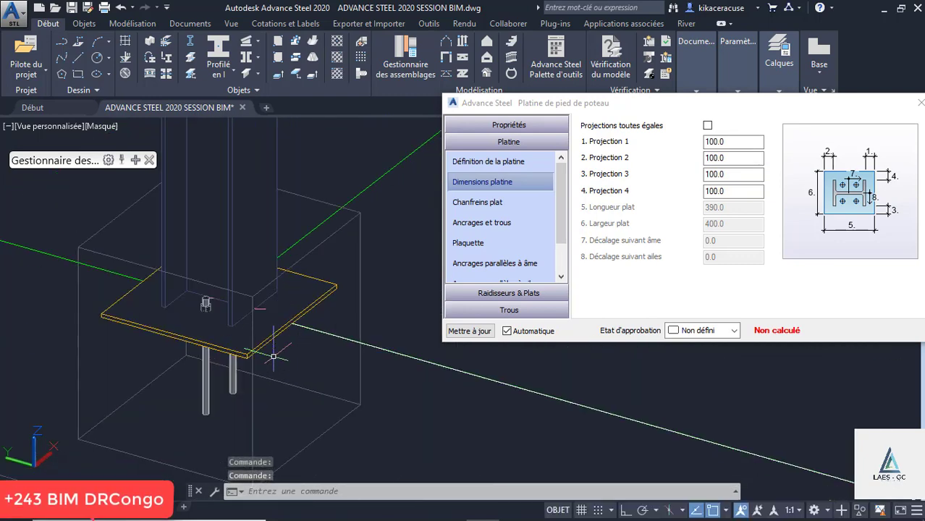
Set the base plate's four corner chamfers (Chanfreins plat) to the arrondi type
{"action": "left_click", "coordinate": [486, 201]}
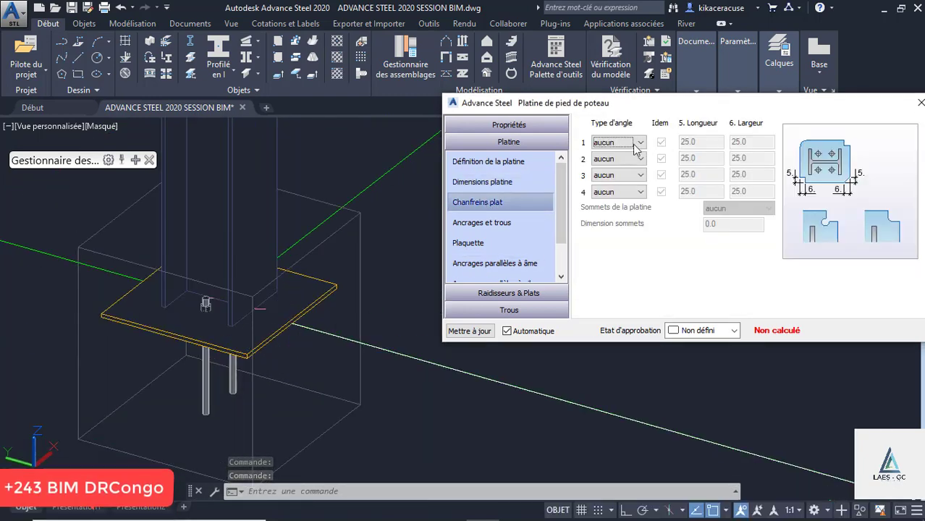
{"action": "left_click", "coordinate": [619, 142]}
{"action": "left_click", "coordinate": [610, 183]}
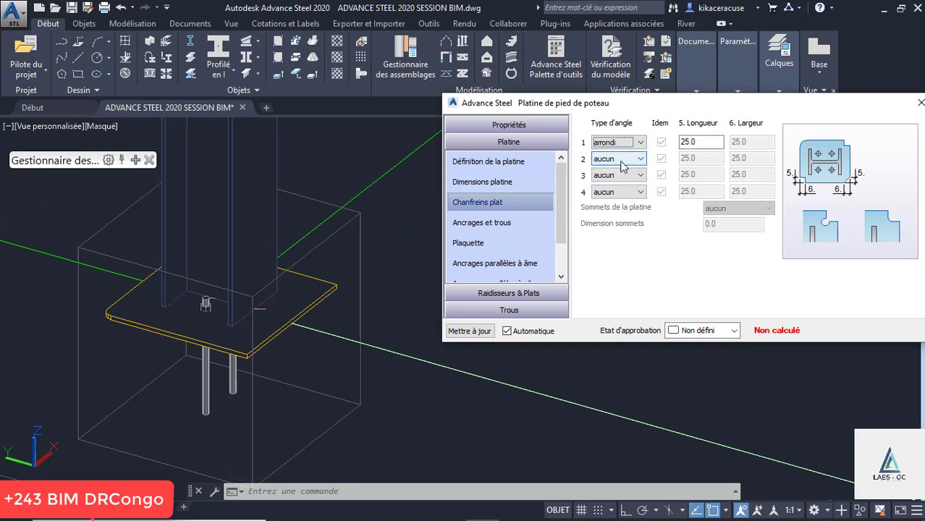
{"action": "left_click", "coordinate": [619, 158]}
{"action": "left_click", "coordinate": [620, 197]}
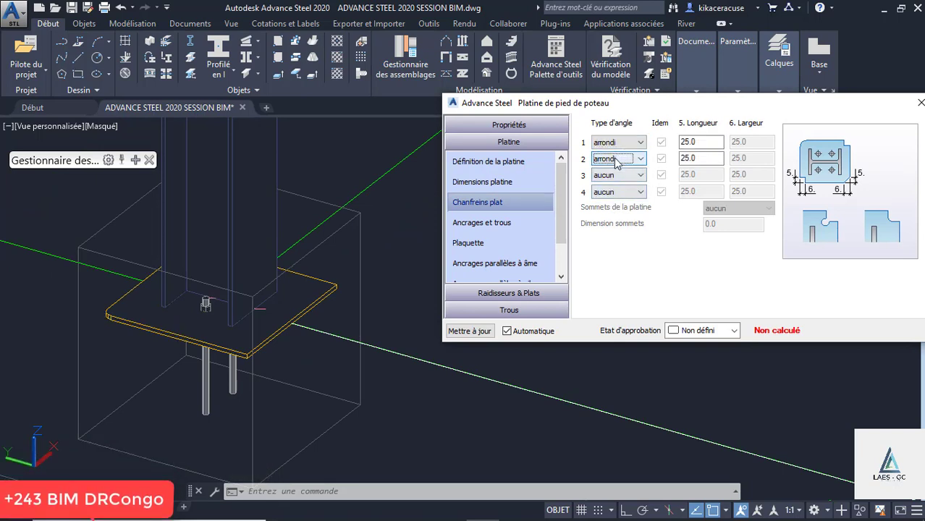
{"action": "left_click", "coordinate": [617, 180]}
{"action": "left_click", "coordinate": [610, 214]}
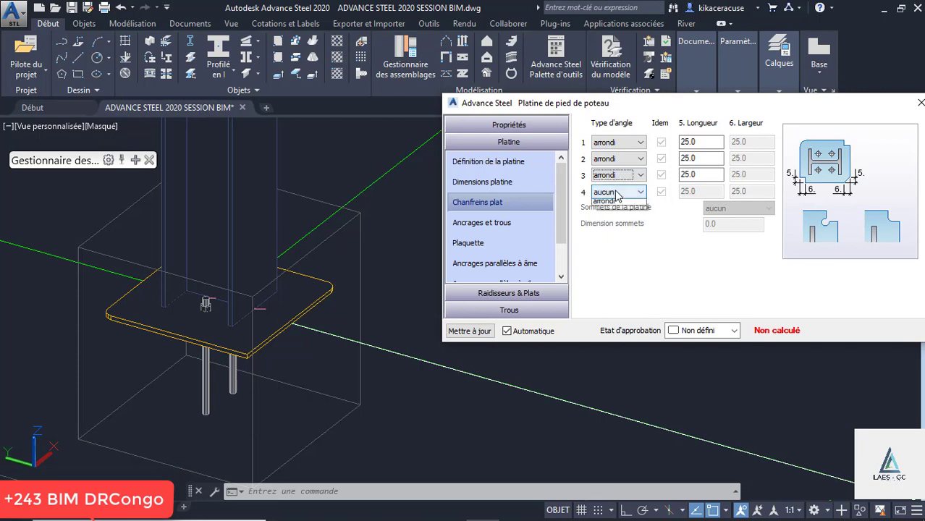
{"action": "left_click", "coordinate": [619, 192]}
{"action": "left_click", "coordinate": [605, 231]}
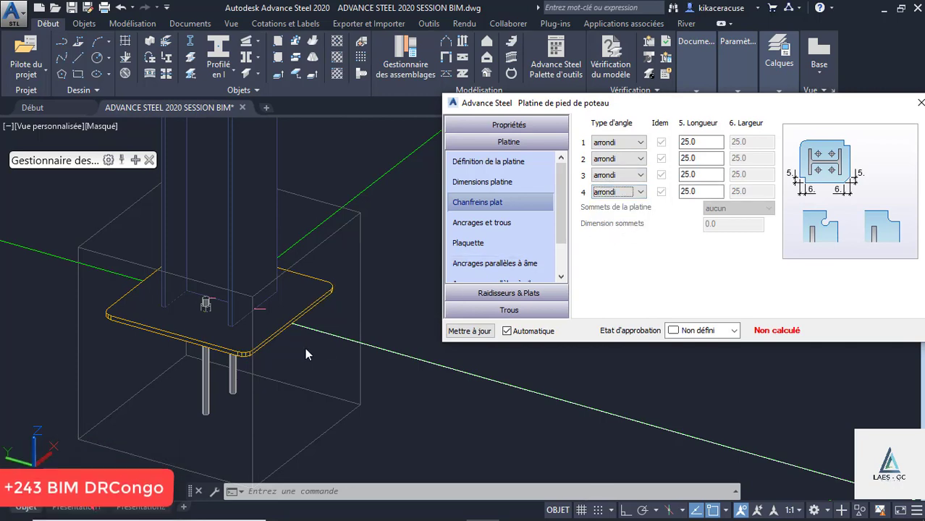
{"action": "scroll", "coordinate": [217, 307], "scroll_direction": "up", "scroll_amount": 3}
{"action": "scroll", "coordinate": [309, 360], "scroll_direction": "down", "scroll_amount": 4}
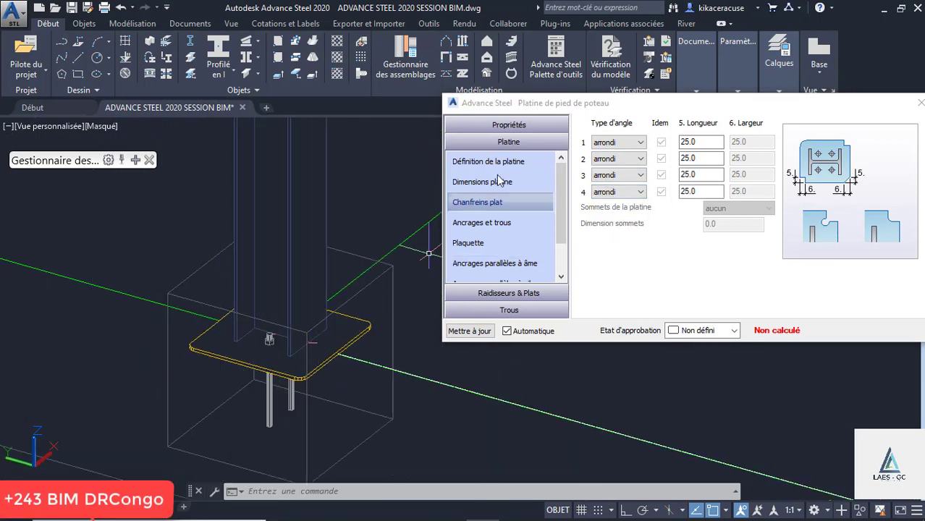
Set the base plate's anchor diameter (Diamètre ancrages) to 24.00 mm
{"action": "left_click", "coordinate": [467, 230]}
{"action": "left_click", "coordinate": [694, 124]}
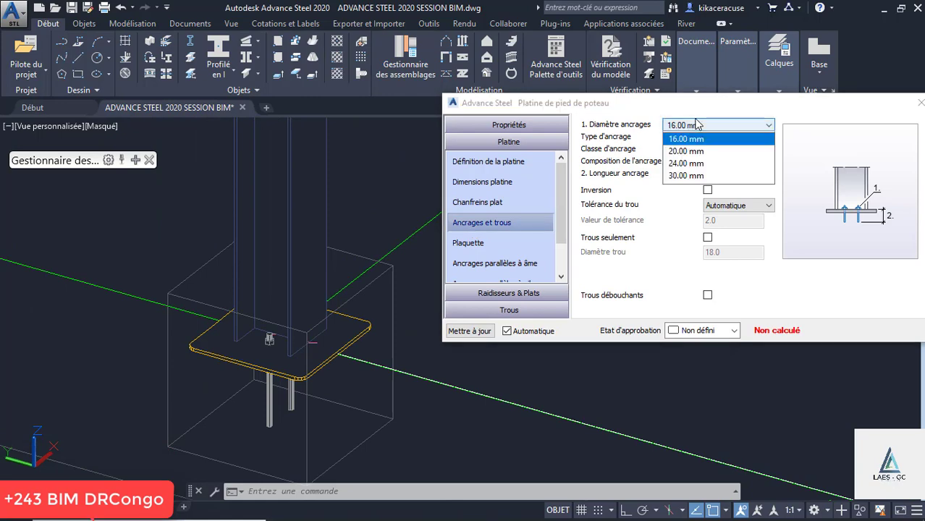
{"action": "left_click", "coordinate": [684, 163]}
{"action": "scroll", "coordinate": [269, 340], "scroll_direction": "up", "scroll_amount": 3}
{"action": "scroll", "coordinate": [326, 311], "scroll_direction": "down", "scroll_amount": 2}
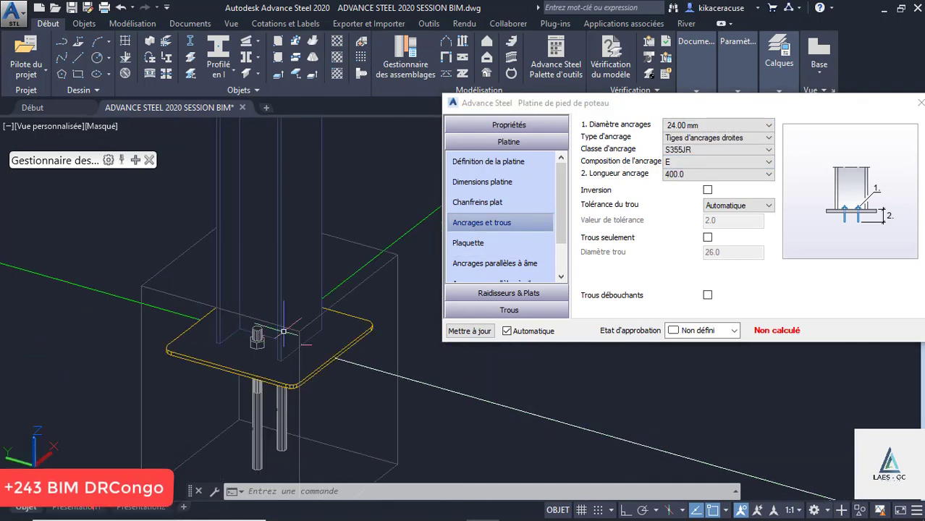
Change the anchor type to J-Ancrage Allemagne and set the anchor length (Longueur ancrage) to 500
{"action": "left_click", "coordinate": [711, 138]}
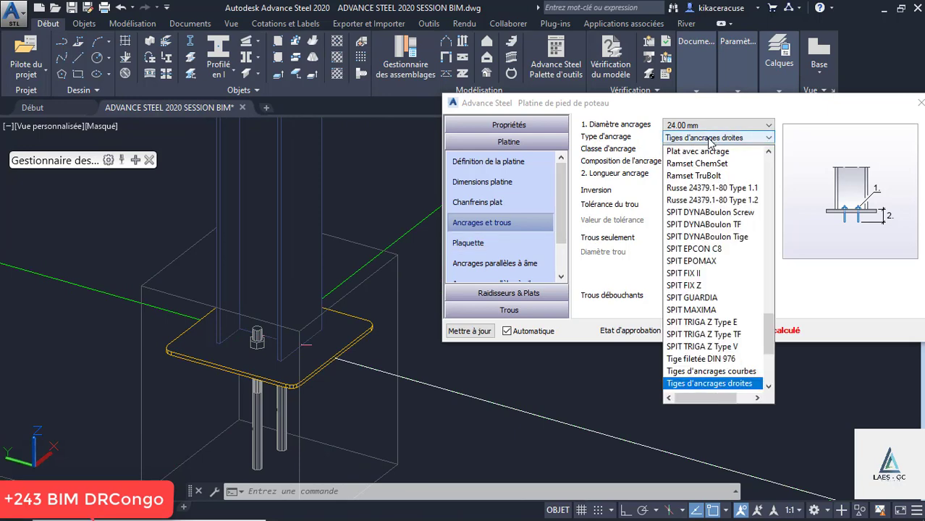
{"action": "scroll", "coordinate": [736, 327], "scroll_direction": "up", "scroll_amount": 3}
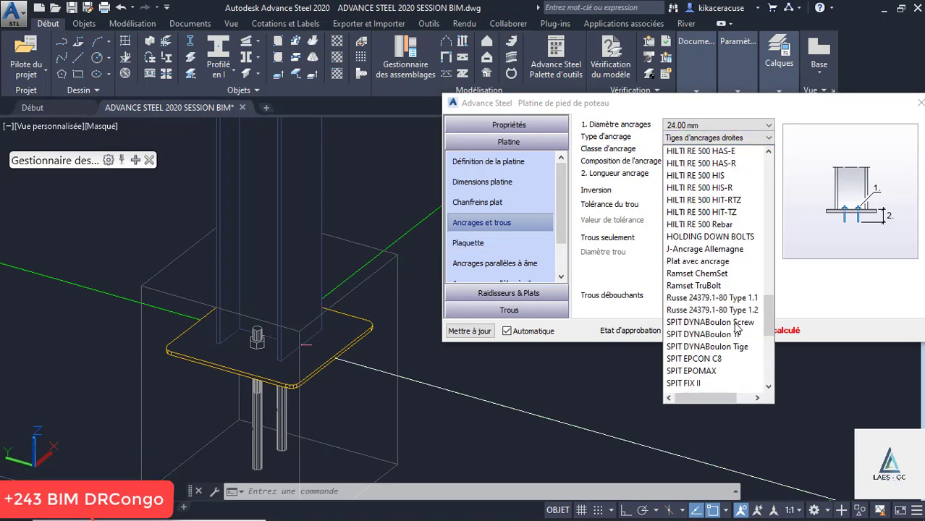
{"action": "scroll", "coordinate": [737, 327], "scroll_direction": "up", "scroll_amount": 2}
{"action": "left_click", "coordinate": [738, 321]}
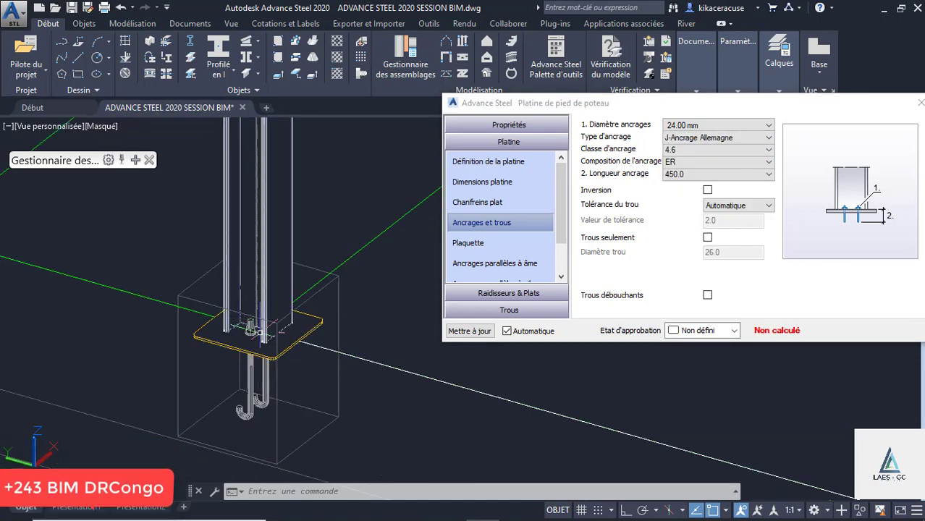
{"action": "left_click", "coordinate": [685, 178]}
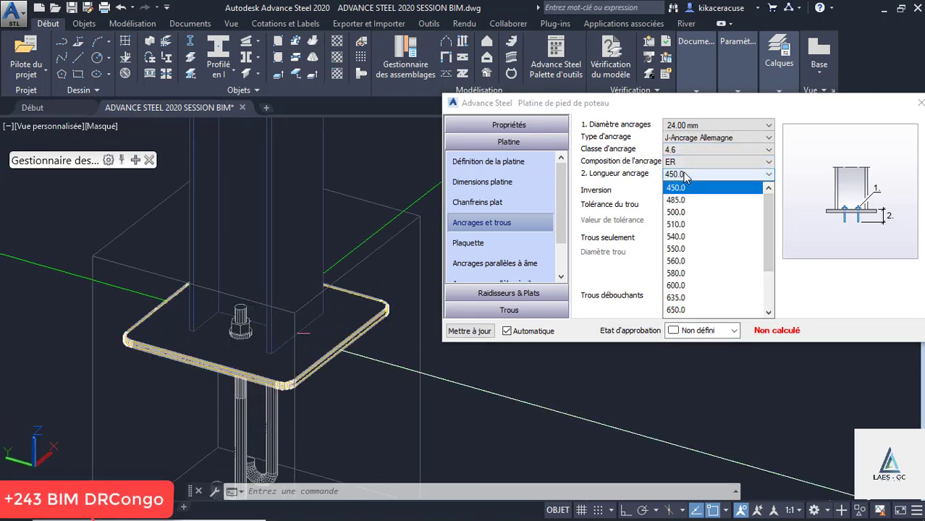
{"action": "left_click", "coordinate": [678, 199]}
{"action": "scroll", "coordinate": [246, 315], "scroll_direction": "down", "scroll_amount": 3}
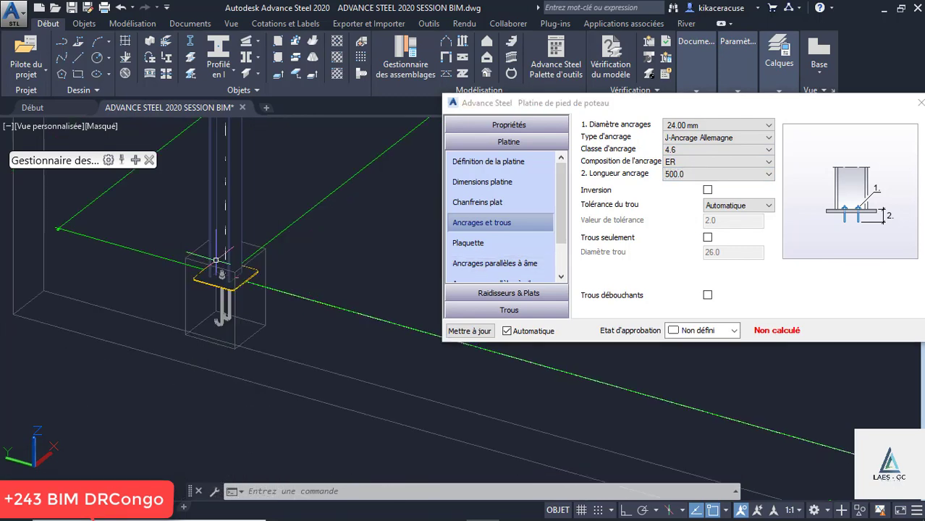
Try a bolt spacing (Entraxe boulons) of 100 for the anchors parallel to the column web (âme) and settle on 90
{"action": "left_click", "coordinate": [478, 243]}
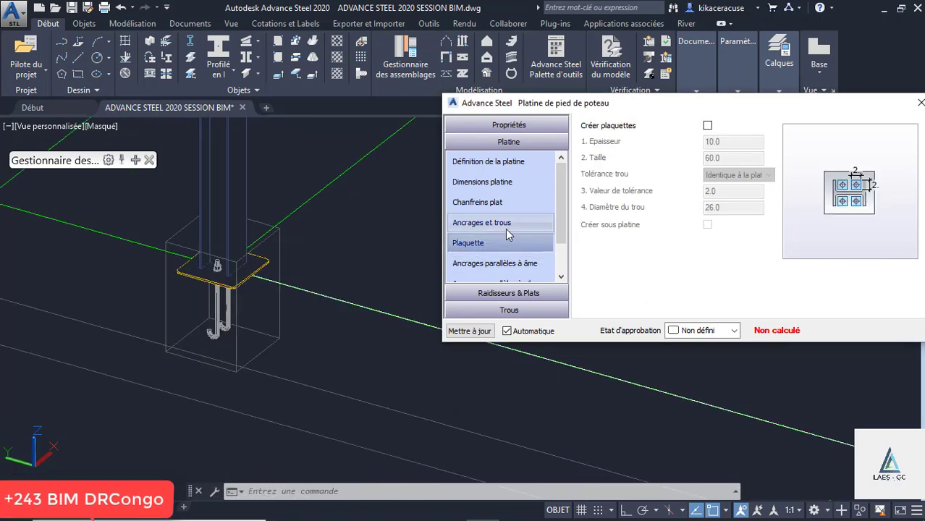
{"action": "left_click_drag", "start_coordinate": [558, 202], "coordinate": [561, 251]}
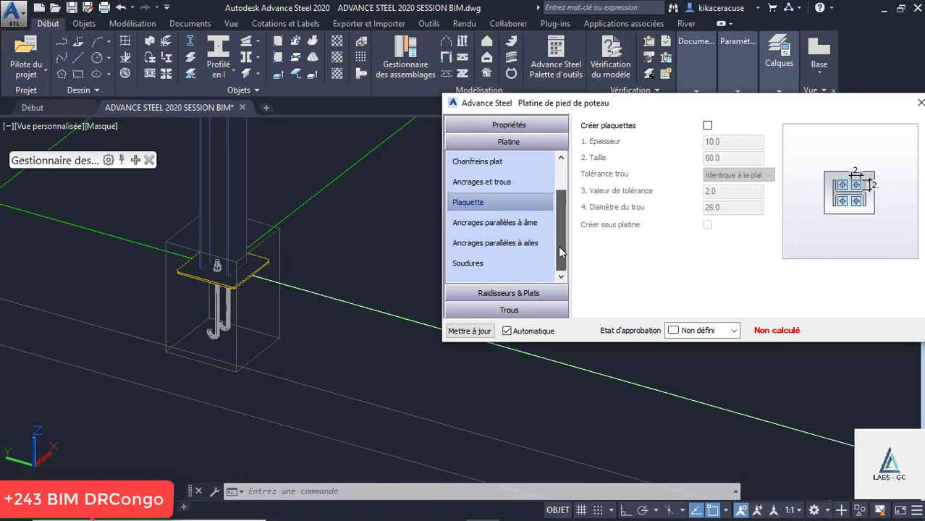
{"action": "left_click", "coordinate": [499, 222]}
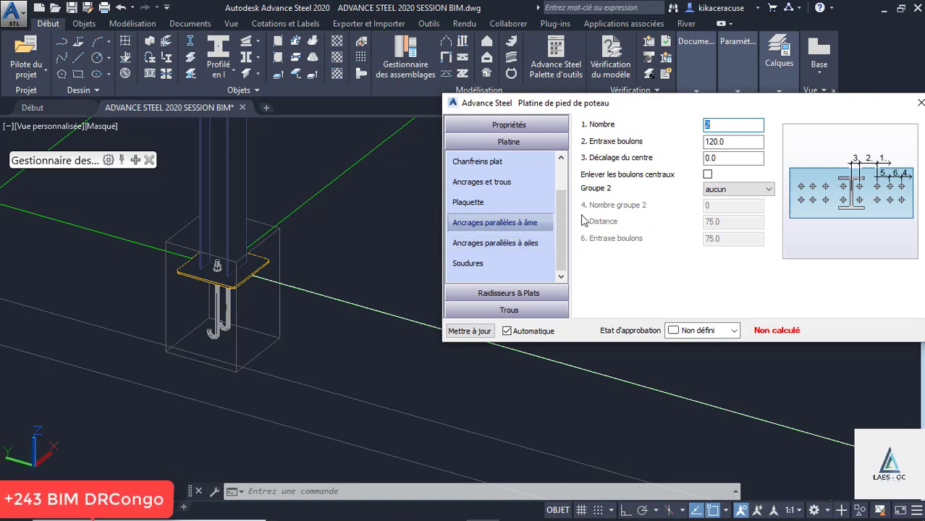
{"action": "scroll", "coordinate": [199, 262], "scroll_direction": "up", "scroll_amount": 5}
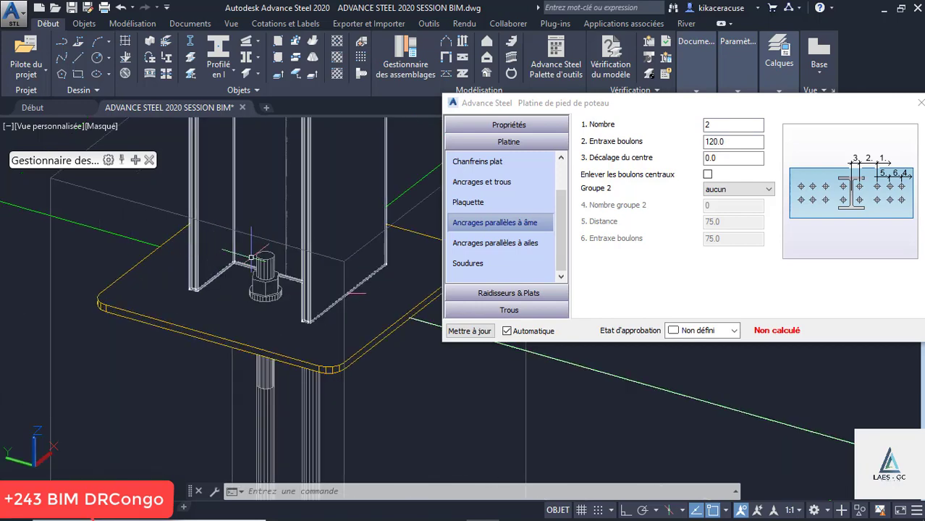
{"action": "middle_click_drag", "start_coordinate": [256, 257], "coordinate": [412, 306], "text": "shift"}
{"action": "double_click", "coordinate": [733, 141]}
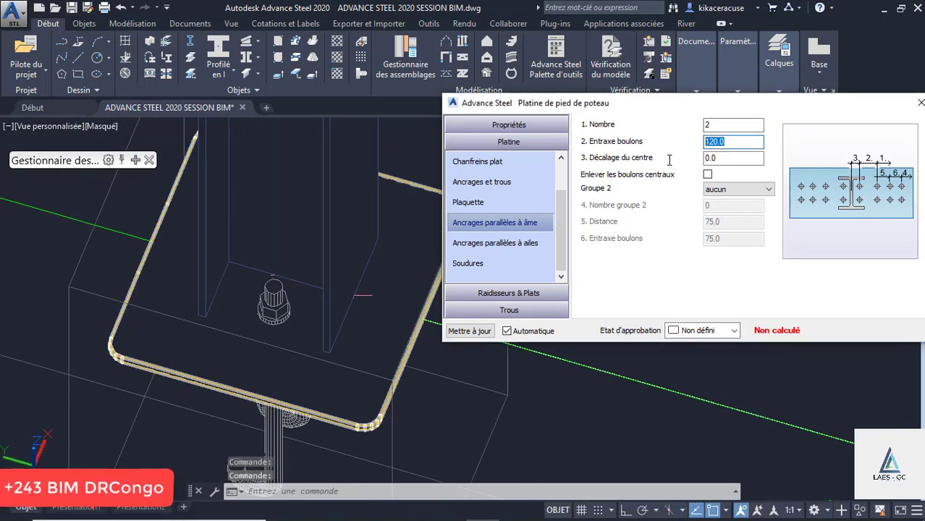
{"action": "type", "text": "100"}
{"action": "left_click", "coordinate": [727, 158]}
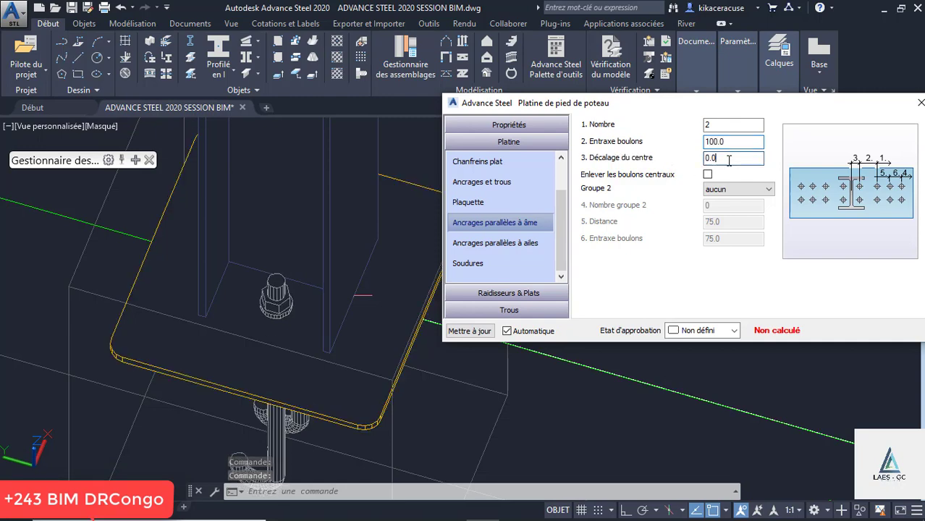
{"action": "middle_click_drag", "start_coordinate": [265, 277], "coordinate": [283, 275], "text": "shift"}
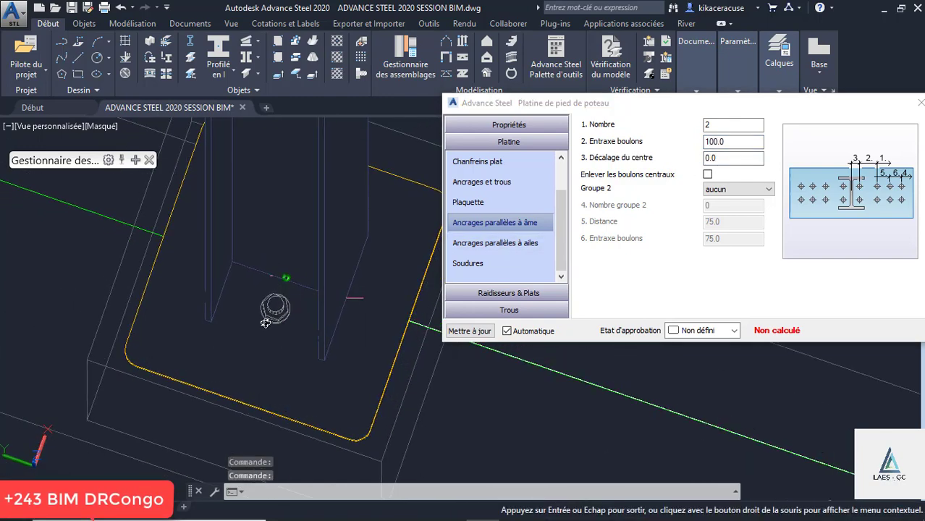
{"action": "left_click", "coordinate": [727, 142]}
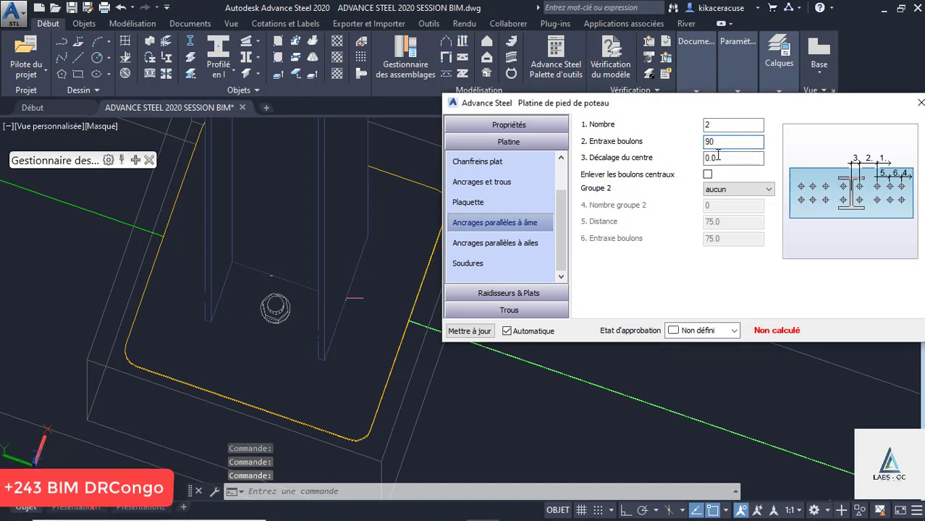
Set the number (Nombre) of anchors parallel to the column flanges (ailes) to 2
{"action": "left_click", "coordinate": [490, 245]}
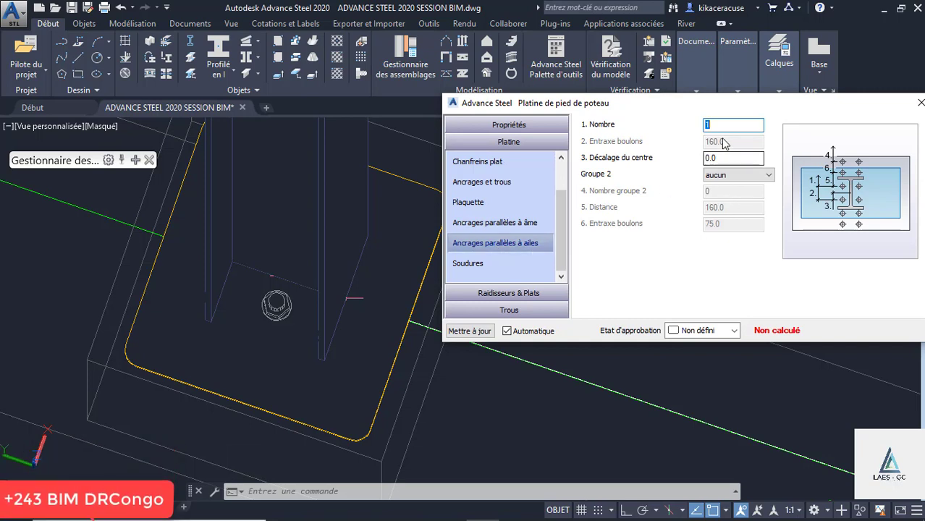
{"action": "type", "text": "2"}
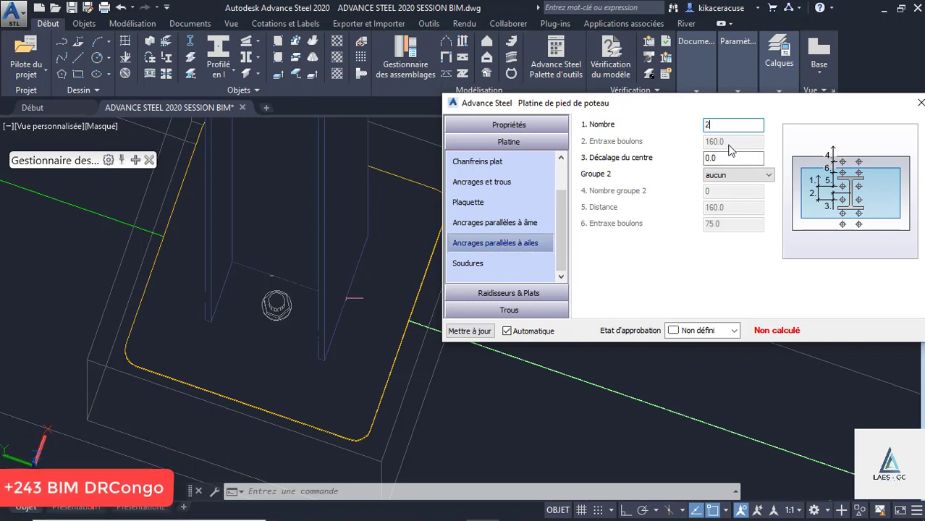
{"action": "left_click", "coordinate": [729, 158]}
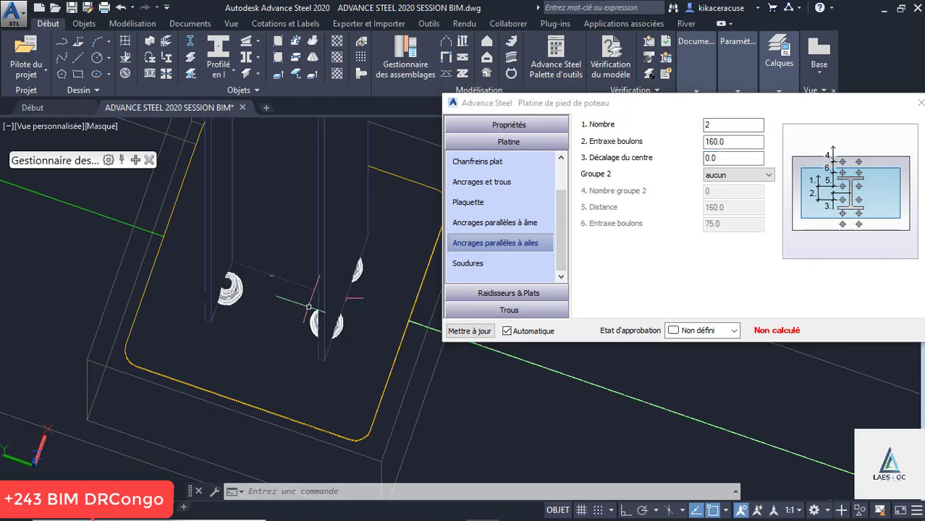
{"action": "middle_click_drag", "start_coordinate": [309, 308], "coordinate": [299, 273], "text": "shift"}
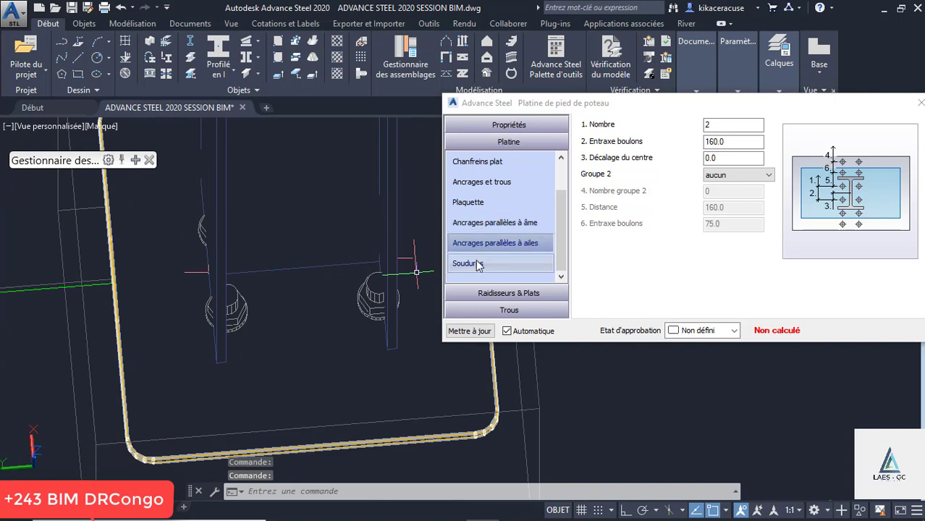
Set the bolt spacing (Entraxe boulons) of the anchors parallel to the flanges to 90 and check the anchors in the model
{"action": "mouse_move", "coordinate": [557, 215]}
{"action": "left_mouse_down"}
{"action": "mouse_move", "coordinate": [560, 199]}
{"action": "mouse_move", "coordinate": [561, 225]}
{"action": "left_mouse_up"}
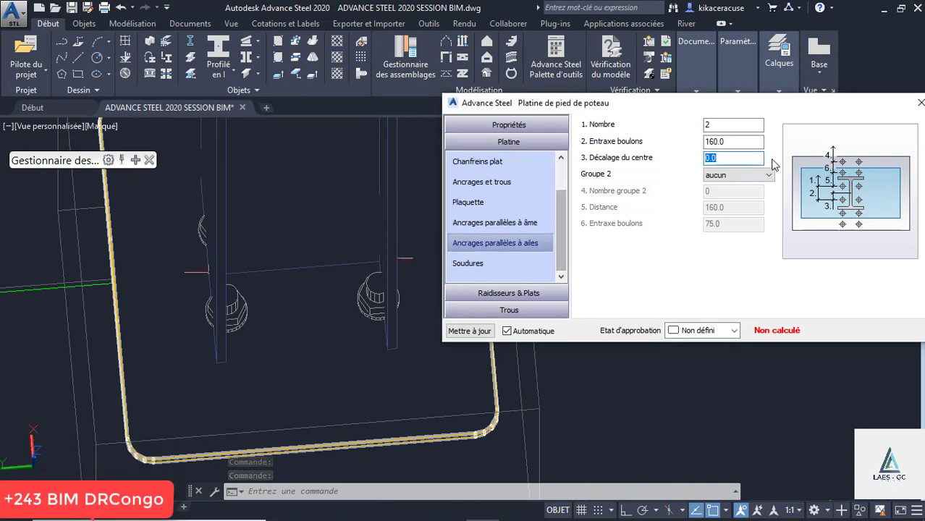
{"action": "key", "text": "shift+Tab"}
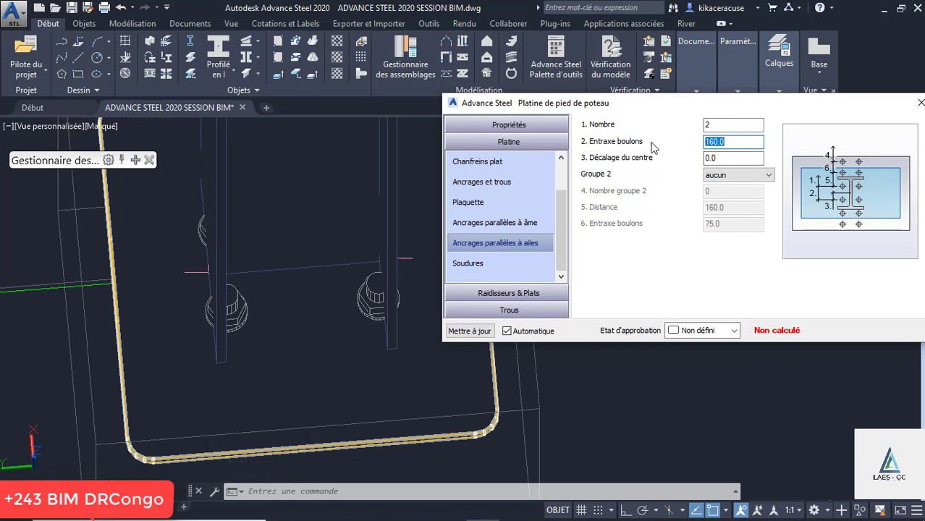
{"action": "type", "text": "90"}
{"action": "key", "text": "Tab"}
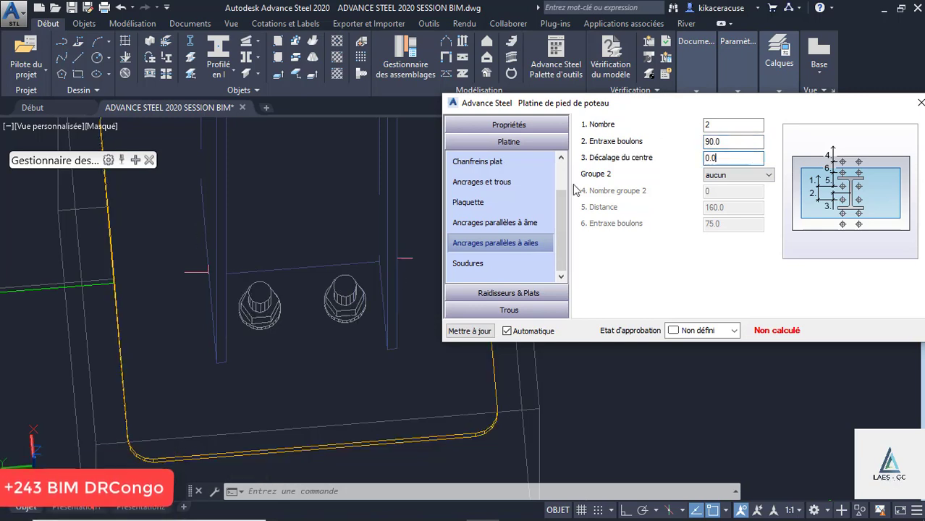
{"action": "middle_click_drag", "start_coordinate": [334, 285], "coordinate": [213, 209], "text": "shift"}
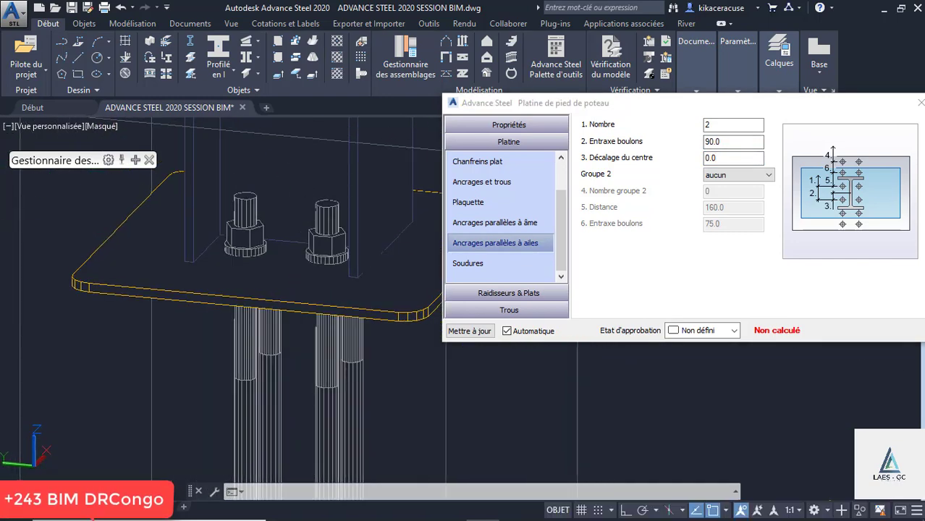
{"action": "scroll", "coordinate": [253, 217], "scroll_direction": "down", "scroll_amount": 3}
{"action": "middle_click_drag", "start_coordinate": [403, 255], "coordinate": [383, 269], "text": "shift"}
{"action": "scroll", "coordinate": [291, 329], "scroll_direction": "down", "scroll_amount": 5}
{"action": "scroll", "coordinate": [293, 331], "scroll_direction": "up", "scroll_amount": 5}
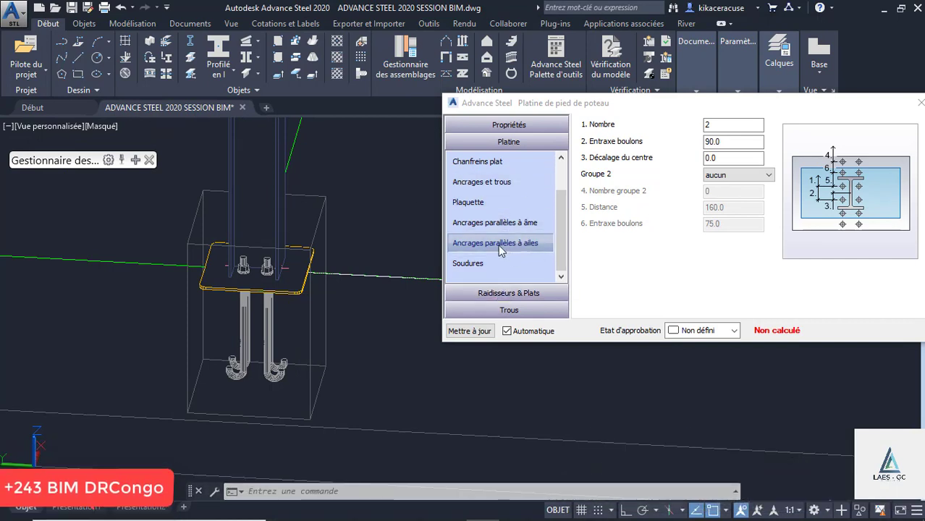
Create a shear key (bêche) of type Tôle under the column base plate
{"action": "left_click", "coordinate": [500, 298]}
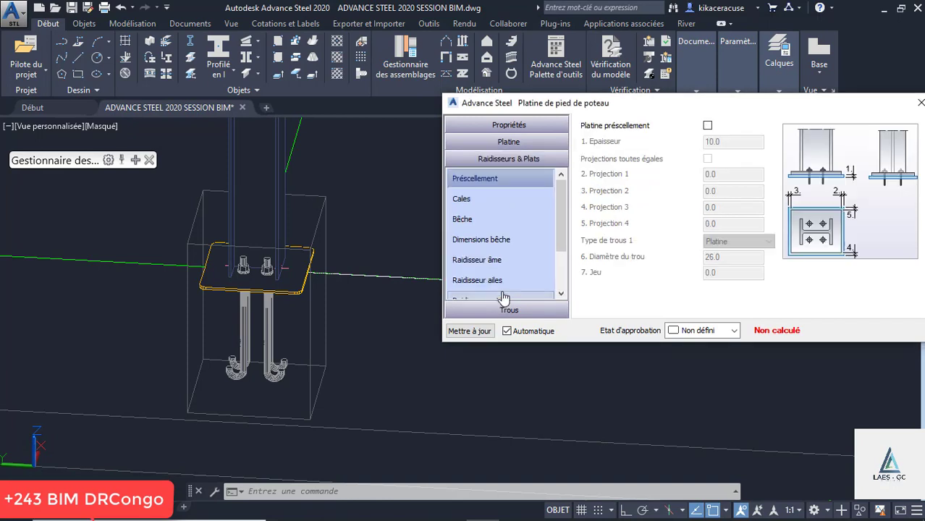
{"action": "left_click", "coordinate": [461, 200]}
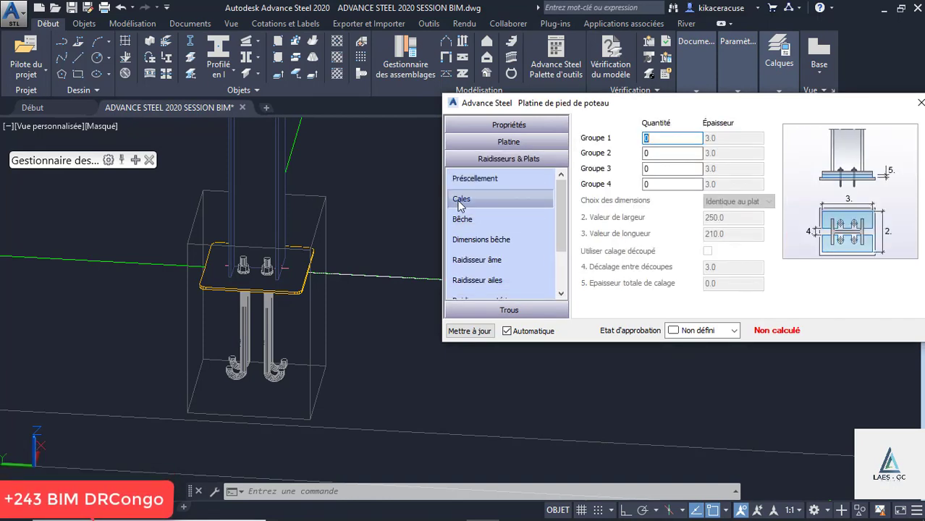
{"action": "left_click", "coordinate": [462, 220]}
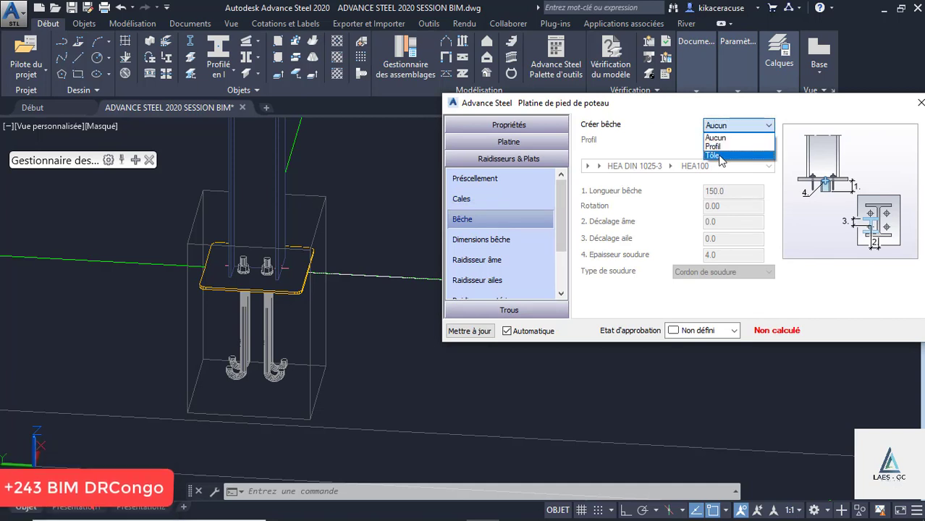
{"action": "left_click", "coordinate": [713, 156]}
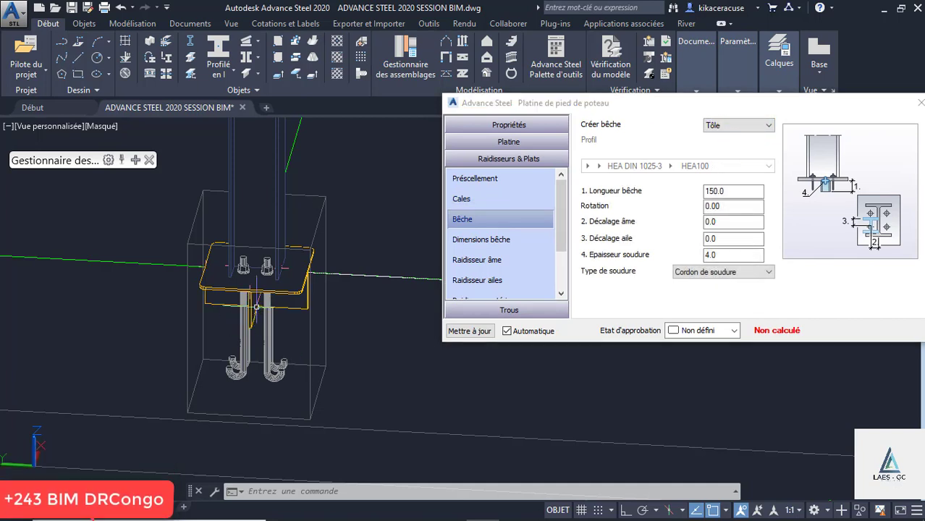
{"action": "middle_click_drag", "start_coordinate": [256, 307], "coordinate": [228, 293], "text": "shift"}
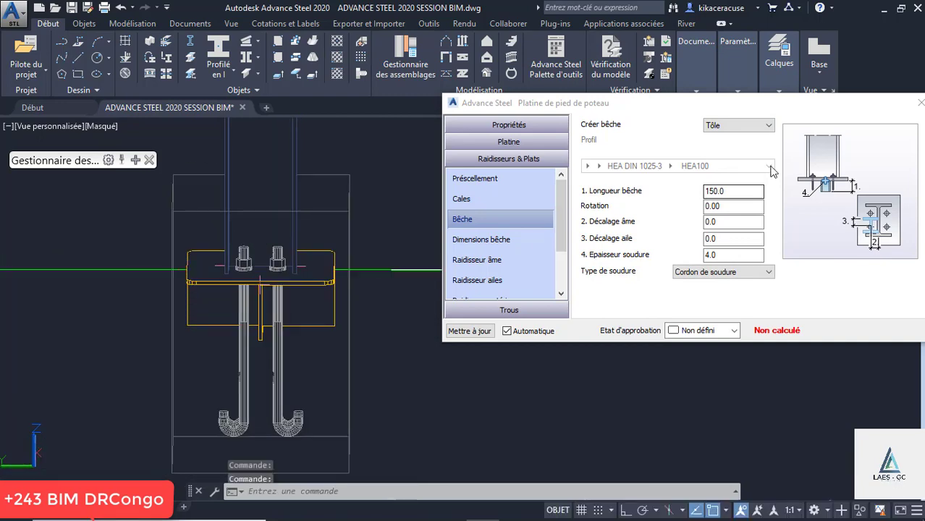
Change the shear key (bêche) type to Profil and check it beneath the column base plate in 3D
{"action": "left_click", "coordinate": [733, 127]}
{"action": "left_click", "coordinate": [713, 157]}
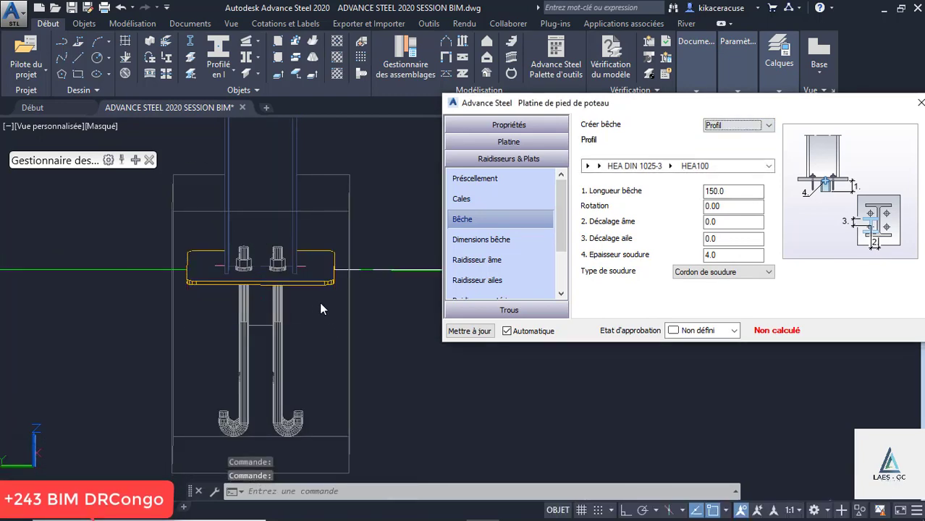
{"action": "middle_click_drag", "start_coordinate": [250, 306], "coordinate": [265, 269], "text": "shift"}
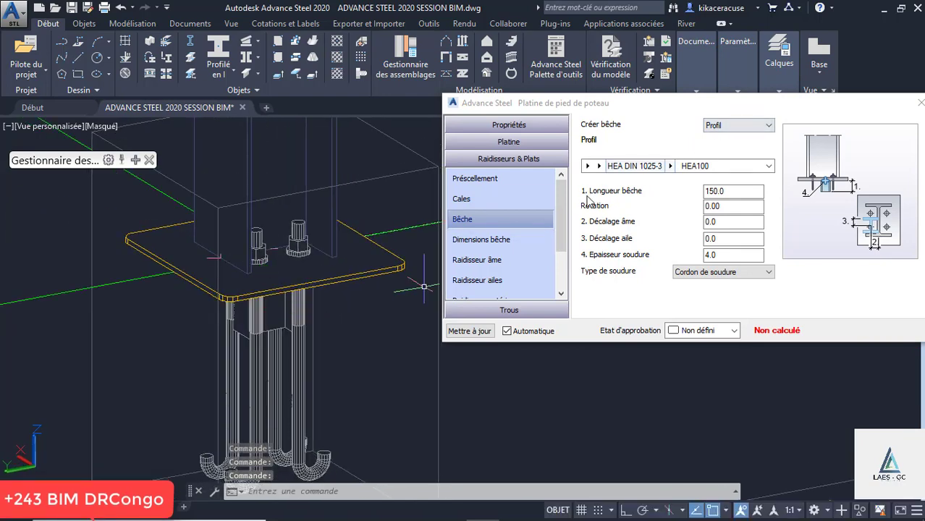
Create web stiffeners (Raidisseur âme) on both sides (les deux côtés) of the column base and set their width (Largeur) to 100
{"action": "left_click", "coordinate": [485, 261]}
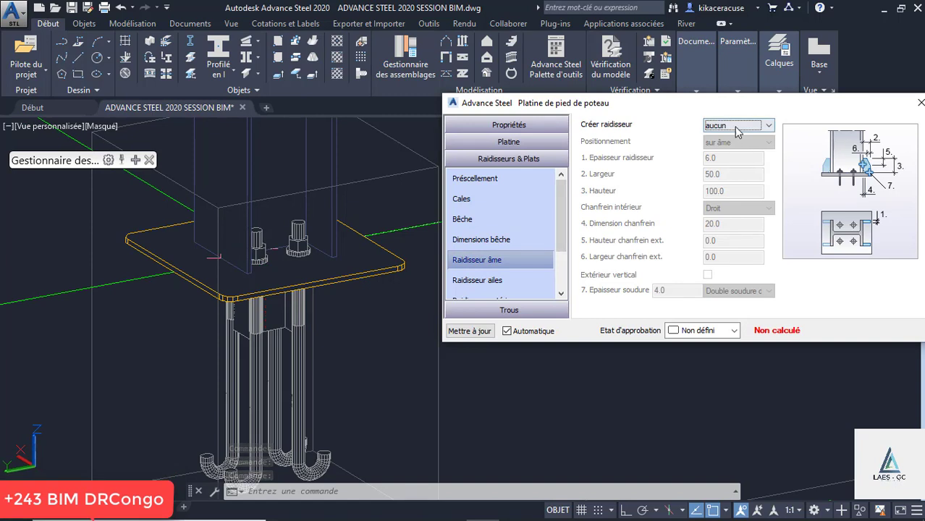
{"action": "left_click", "coordinate": [730, 165]}
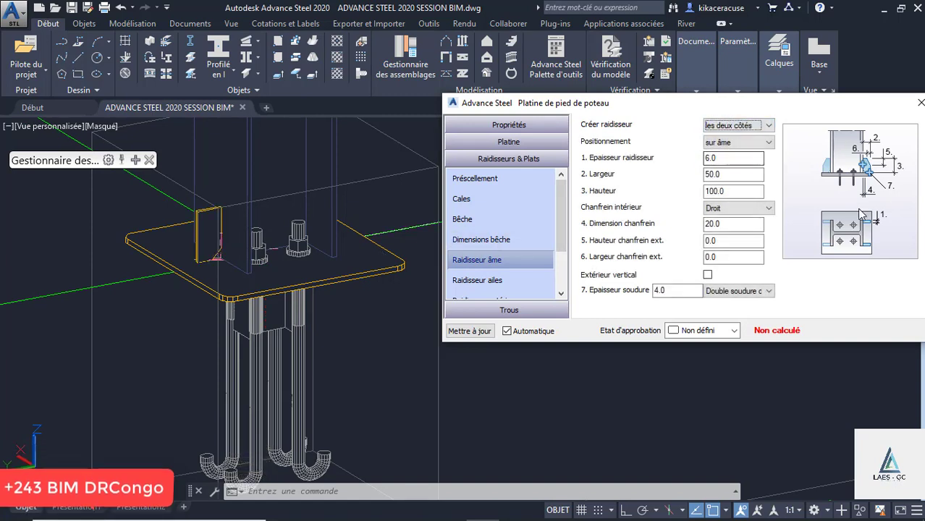
{"action": "double_click", "coordinate": [703, 174]}
{"action": "type", "text": "1"}
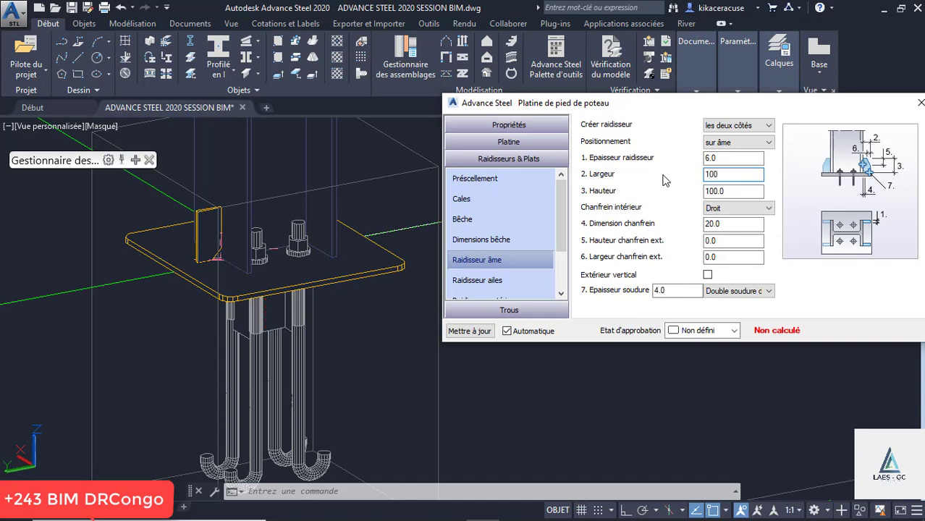
{"action": "type", "text": "000"}
{"action": "left_click", "coordinate": [736, 193]}
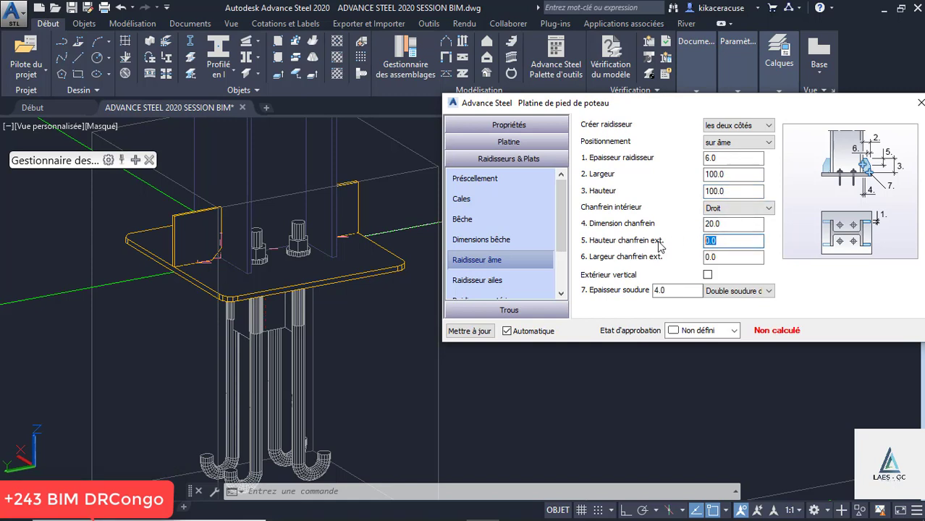
Set the web stiffeners' exterior chamfer height (Hauteur chanfrein ext.) and width (Largeur chanfrein ext.) to 50 each
{"action": "type", "text": "50"}
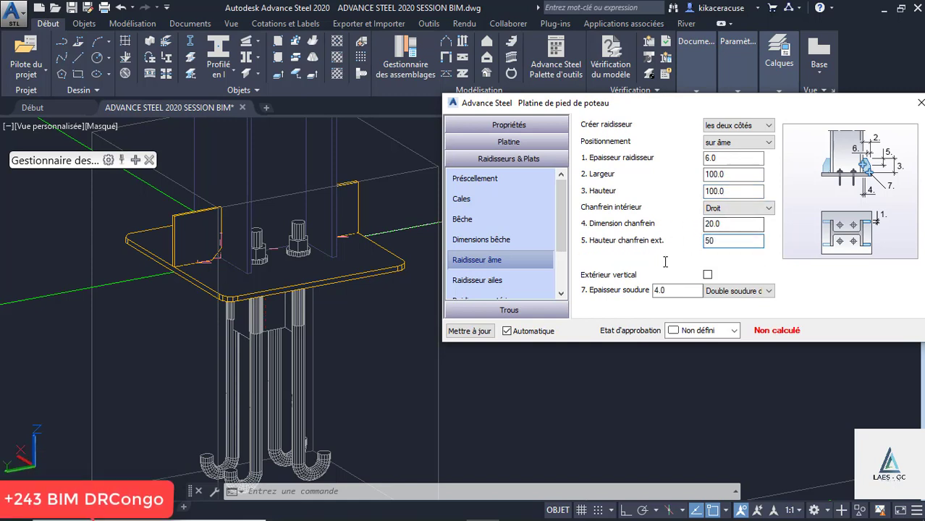
{"action": "type", "text": "50"}
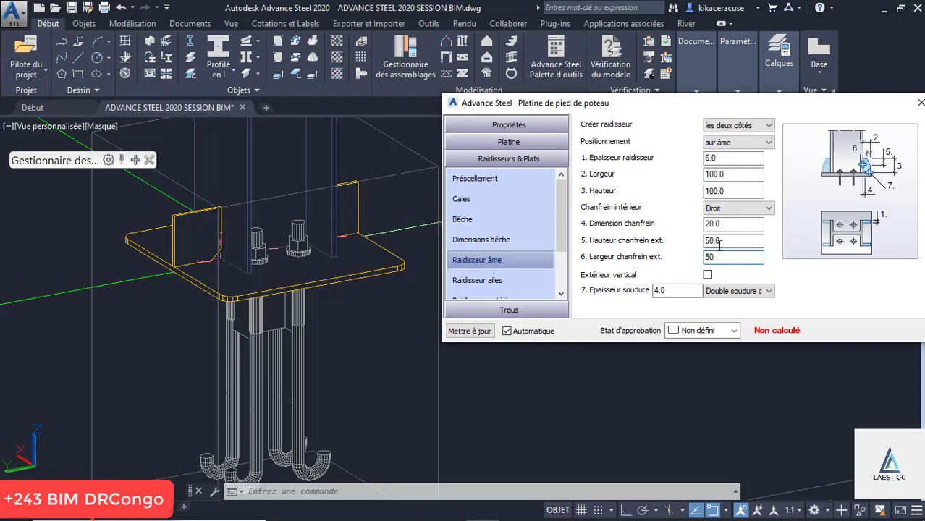
{"action": "scroll", "coordinate": [245, 276], "scroll_direction": "up", "scroll_amount": 3}
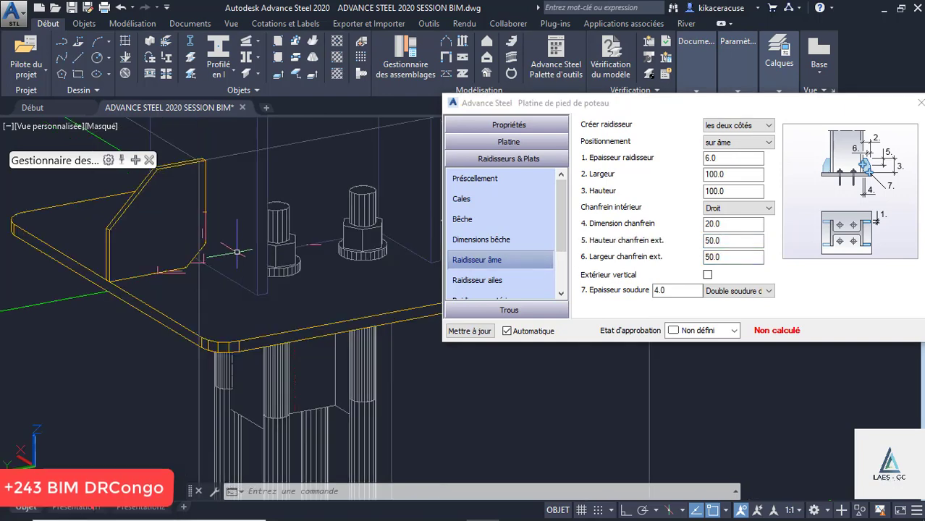
Create flange stiffeners (Raidisseur ailes) on both sides (les deux côtés) and set their width (Largeur) to 100
{"action": "left_click", "coordinate": [469, 282]}
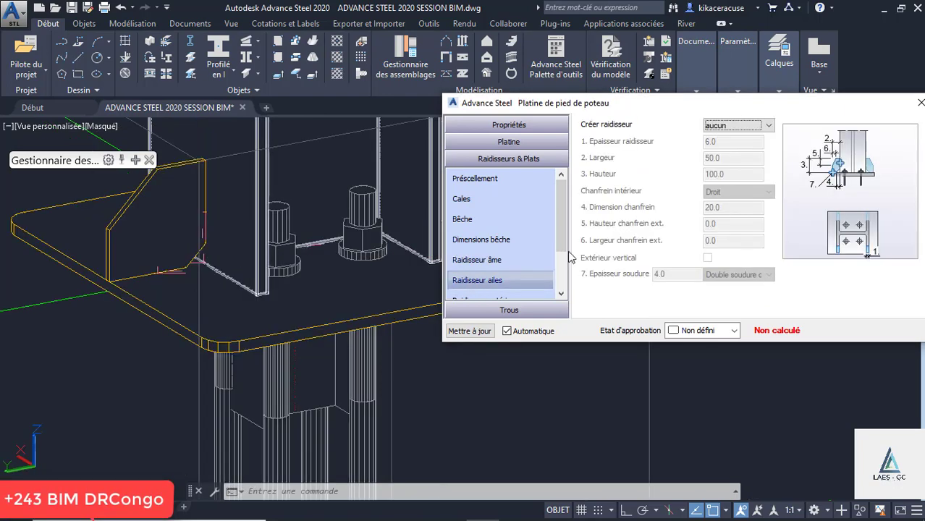
{"action": "left_click", "coordinate": [729, 127]}
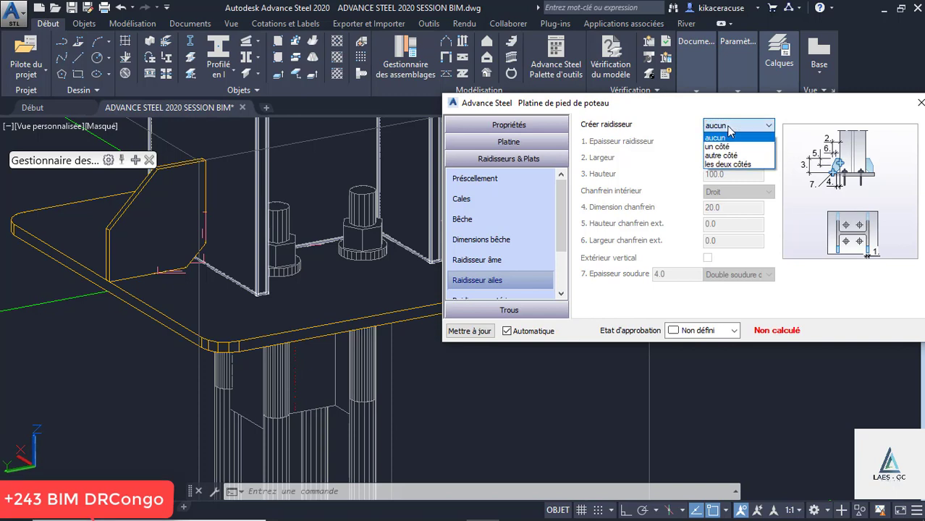
{"action": "left_click", "coordinate": [725, 166]}
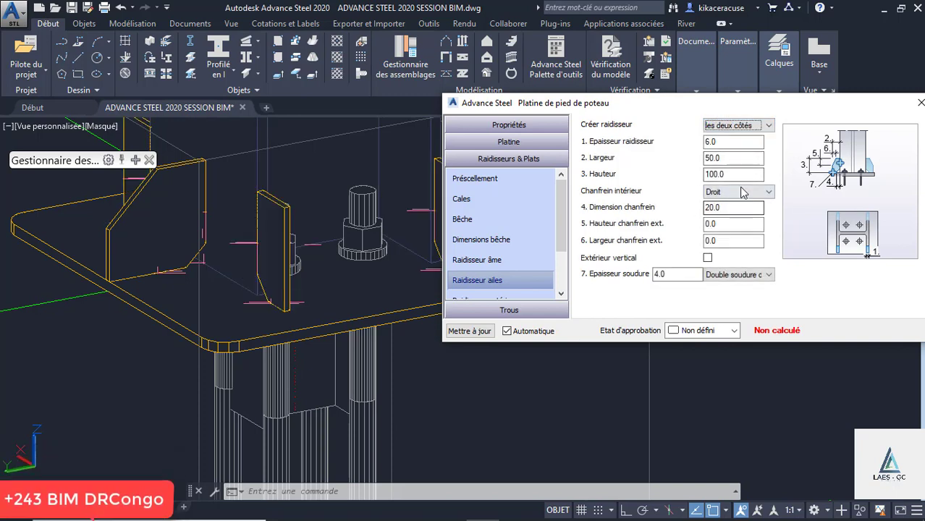
{"action": "type", "text": "10"}
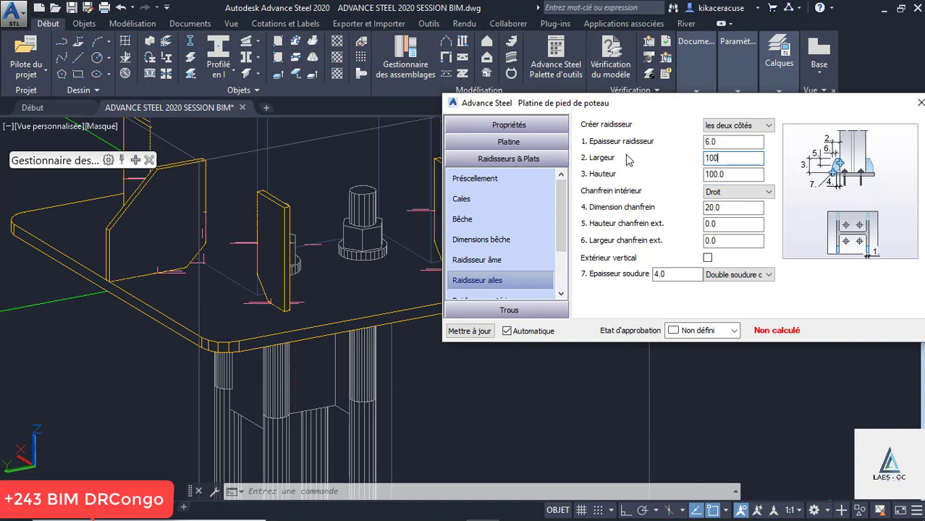
Set the flange stiffeners' exterior chamfer height (Hauteur chanfrein ext.) and width (Largeur chanfrein ext.) to 50 each
{"action": "left_click", "coordinate": [726, 207]}
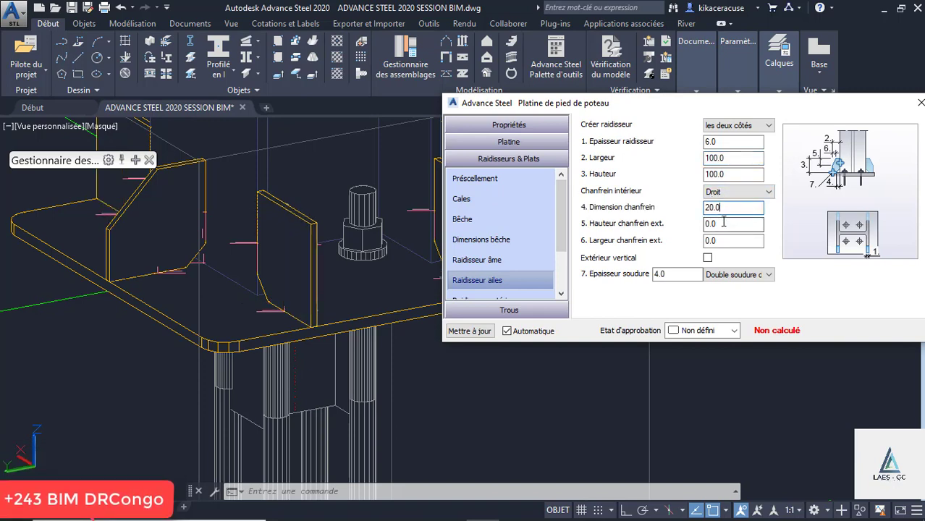
{"action": "type", "text": "50"}
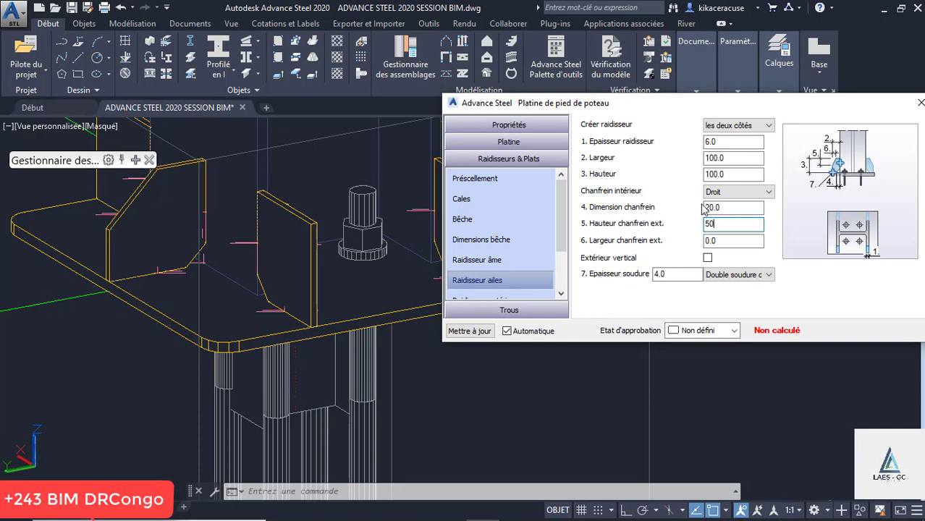
{"action": "type", "text": "50"}
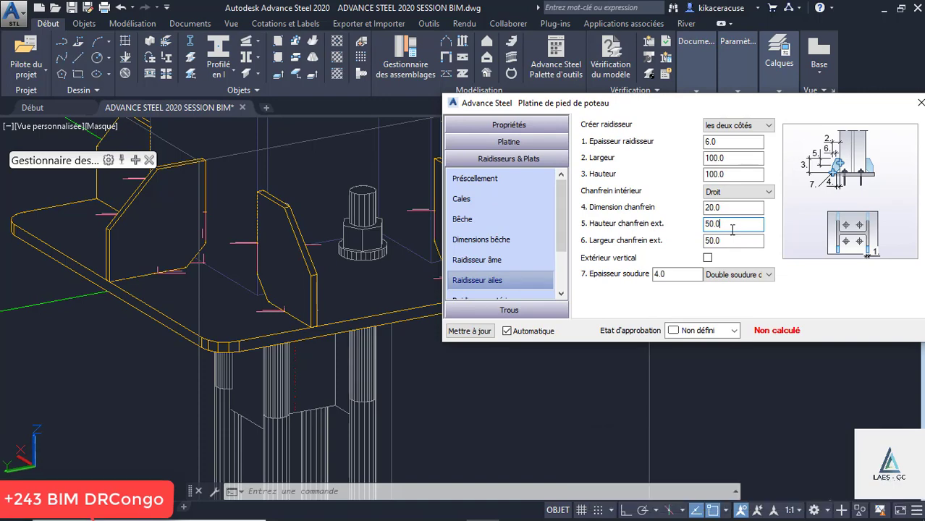
Review the exterior stiffener, stiffener weld preparation and middle stiffener settings, and close the base plate's properties
{"action": "scroll", "coordinate": [548, 277], "scroll_direction": "down", "scroll_amount": 3}
{"action": "left_click", "coordinate": [485, 240]}
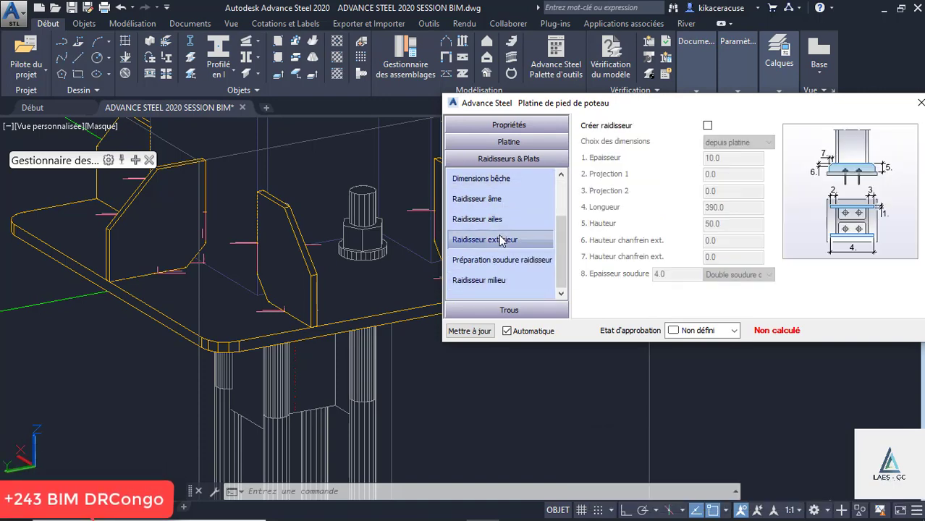
{"action": "left_click", "coordinate": [499, 262]}
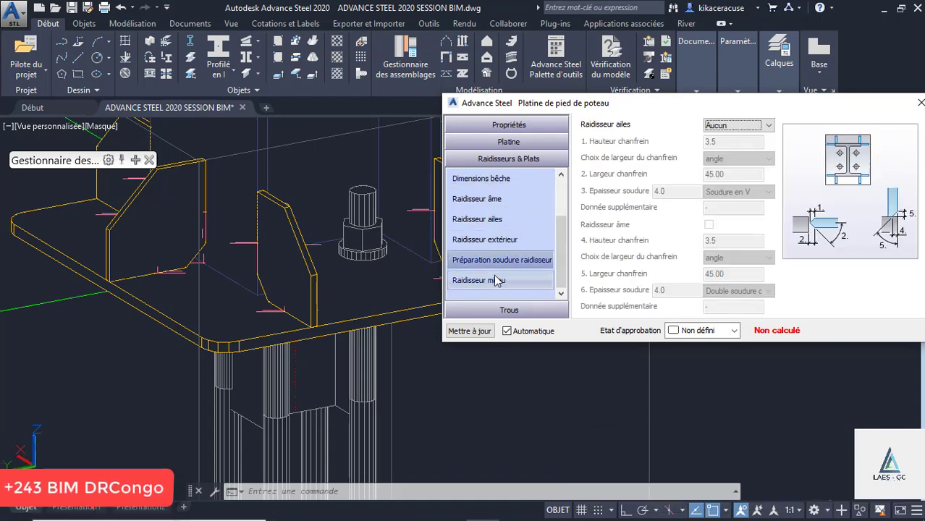
{"action": "left_click", "coordinate": [501, 281]}
{"action": "left_click_drag", "start_coordinate": [815, 100], "coordinate": [716, 173]}
{"action": "left_click", "coordinate": [823, 174]}
{"action": "scroll", "coordinate": [548, 257], "scroll_direction": "down", "scroll_amount": 5}
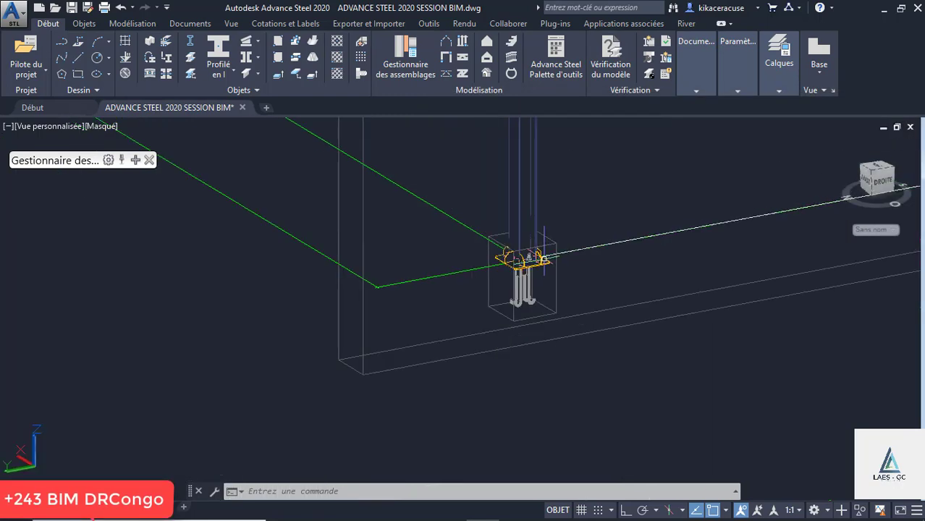
Inspect the stiffened base plate in the Conceptuel visual style and restore the Masqué style
{"action": "left_click", "coordinate": [93, 125]}
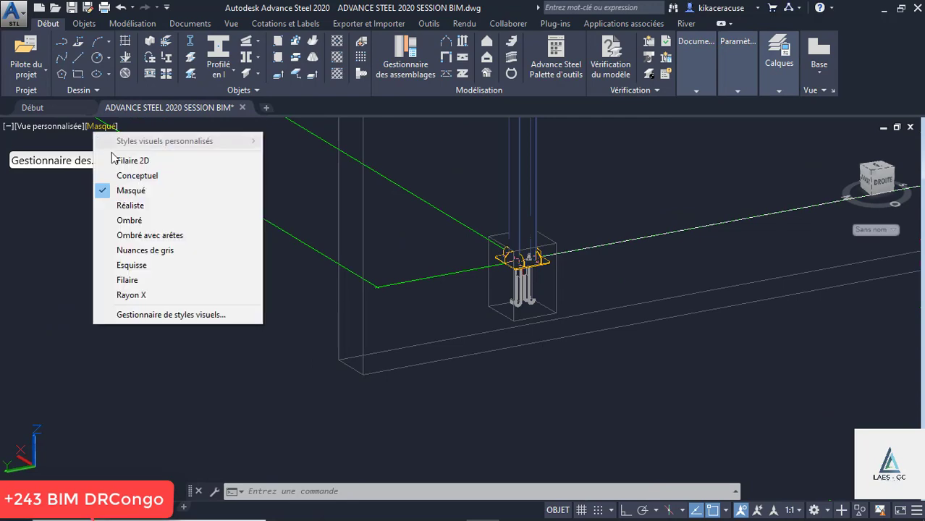
{"action": "left_click", "coordinate": [133, 176]}
{"action": "scroll", "coordinate": [575, 260], "scroll_direction": "up", "scroll_amount": 4}
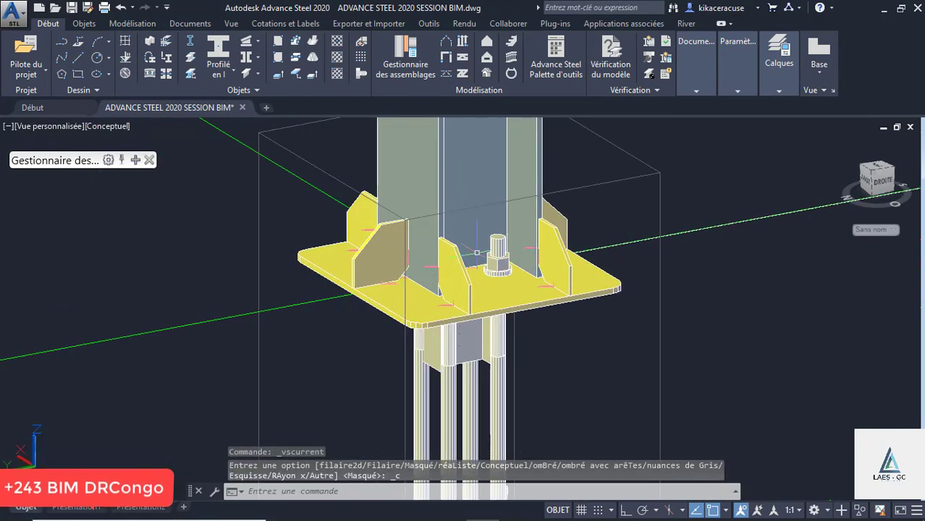
{"action": "left_click", "coordinate": [110, 125]}
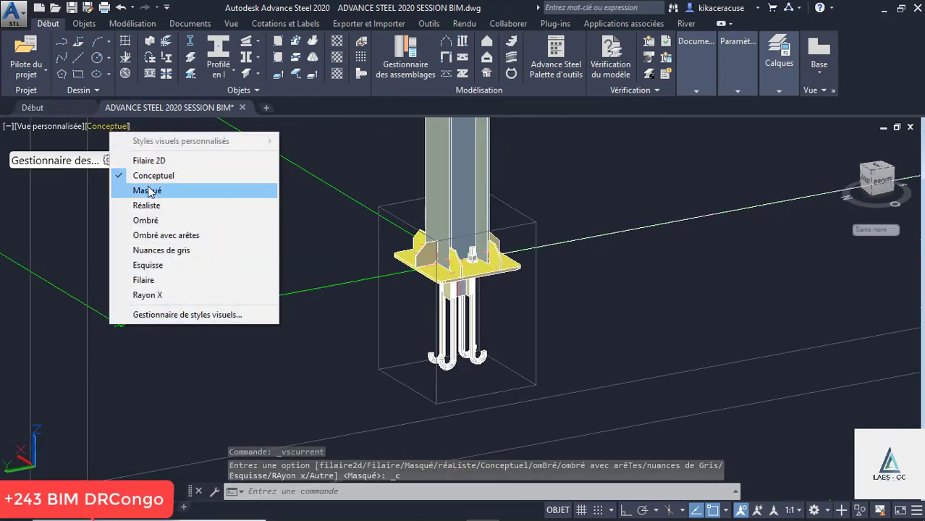
{"action": "left_click", "coordinate": [148, 194]}
{"action": "scroll", "coordinate": [384, 275], "scroll_direction": "down", "scroll_amount": 4}
{"action": "scroll", "coordinate": [465, 324], "scroll_direction": "down", "scroll_amount": 4}
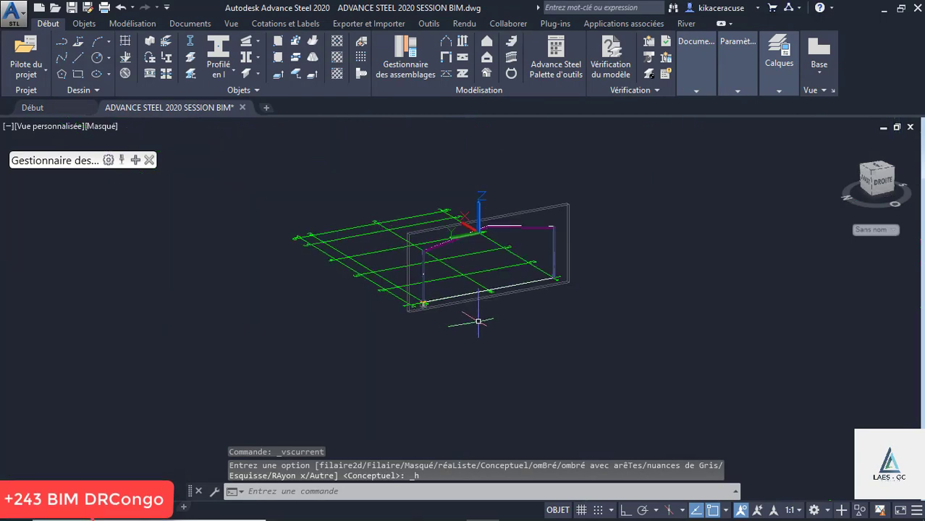
Propagate the base plate joint (Propager l'assemblage) to the portal frame's other column and check the result along the frame
{"action": "middle_click_drag", "start_coordinate": [478, 321], "coordinate": [386, 314], "text": "shift"}
{"action": "scroll", "coordinate": [299, 275], "scroll_direction": "up", "scroll_amount": 10}
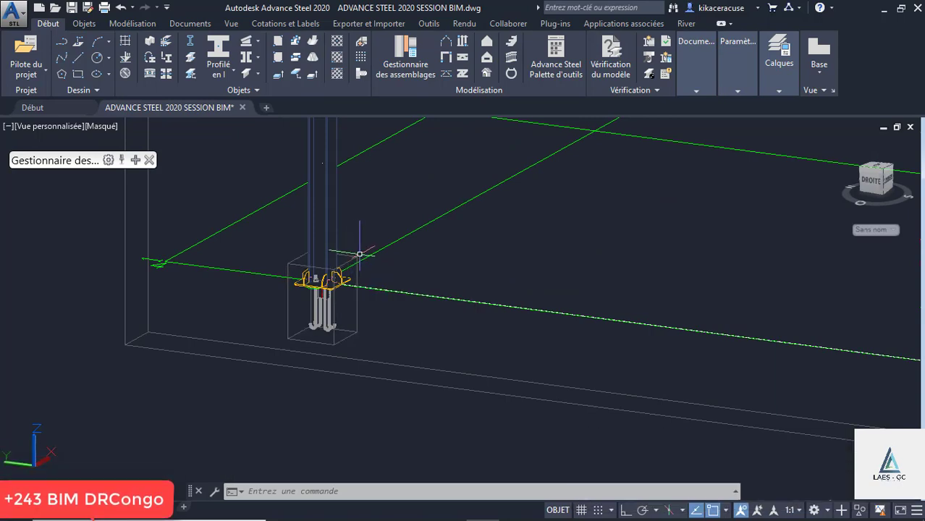
{"action": "scroll", "coordinate": [360, 253], "scroll_direction": "up", "scroll_amount": 5}
{"action": "scroll", "coordinate": [283, 269], "scroll_direction": "down", "scroll_amount": 3}
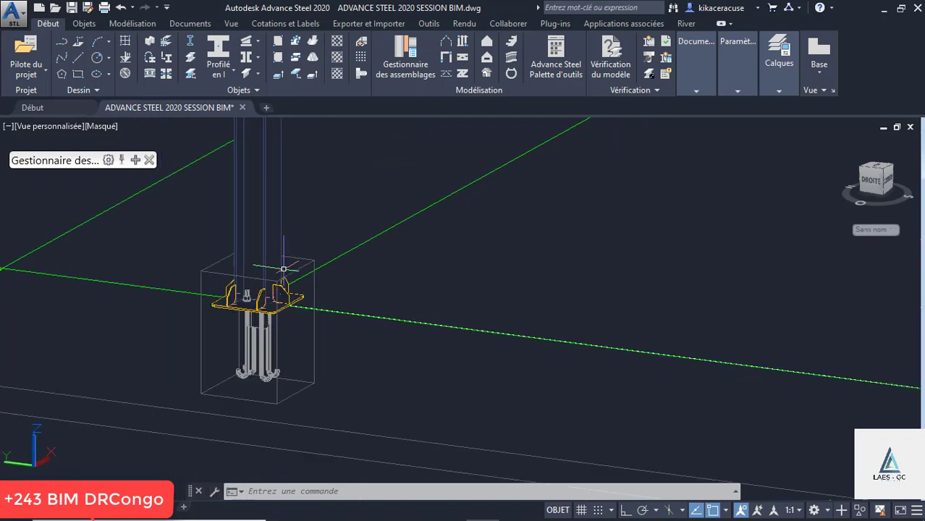
{"action": "middle_click_drag", "start_coordinate": [283, 270], "coordinate": [264, 311], "text": "shift"}
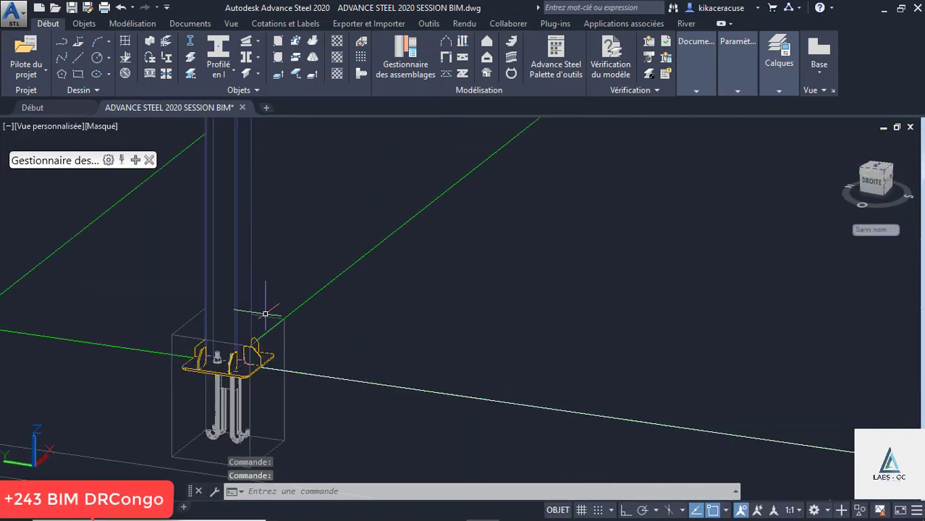
{"action": "left_click", "coordinate": [264, 315]}
{"action": "right_click", "coordinate": [266, 323]}
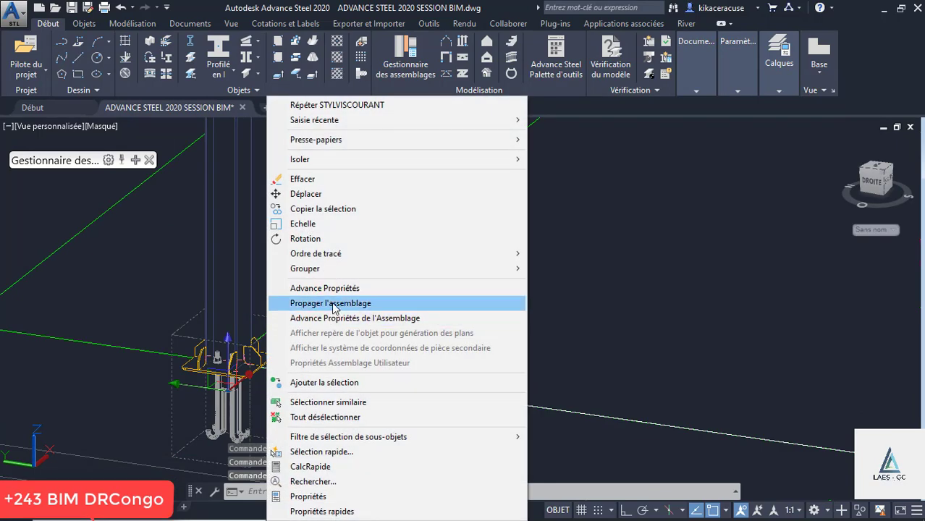
{"action": "left_click", "coordinate": [332, 304]}
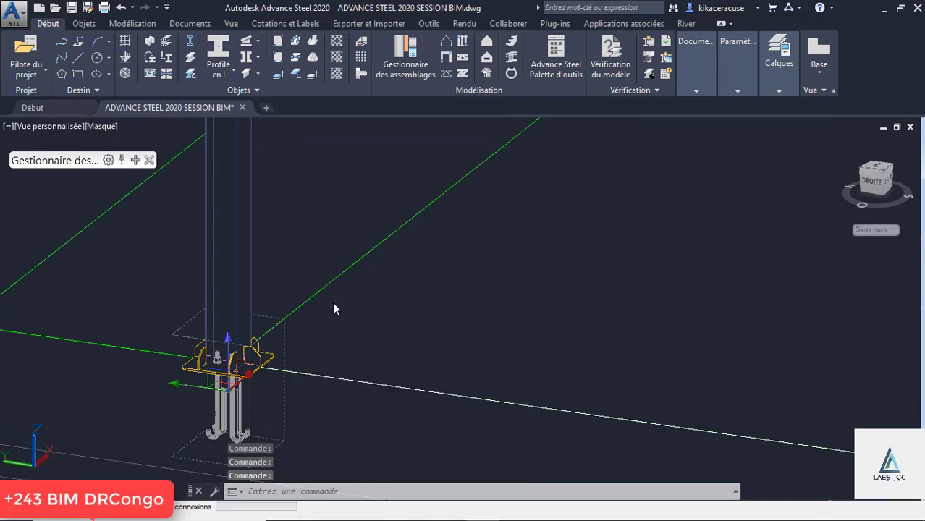
{"action": "scroll", "coordinate": [270, 320], "scroll_direction": "down", "scroll_amount": 7}
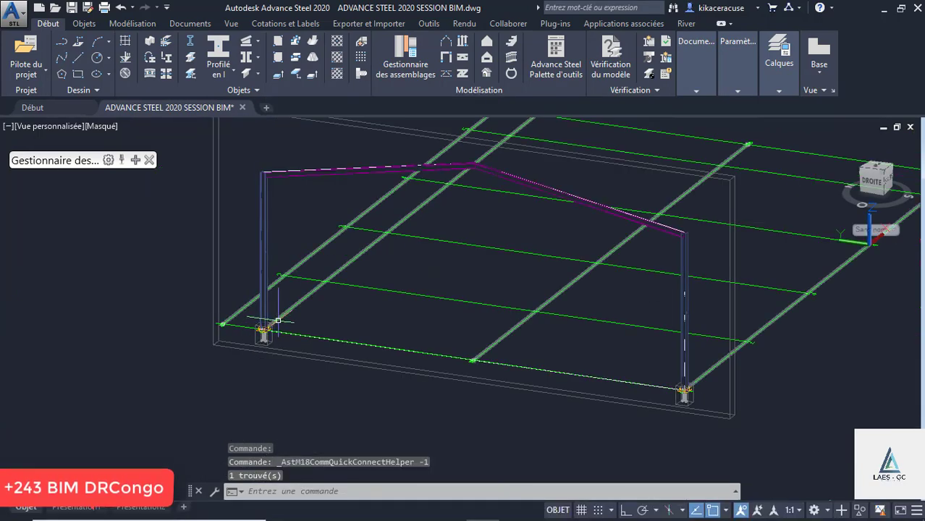
{"action": "scroll", "coordinate": [677, 379], "scroll_direction": "up", "scroll_amount": 2}
{"action": "scroll", "coordinate": [685, 389], "scroll_direction": "up", "scroll_amount": 3}
{"action": "scroll", "coordinate": [684, 390], "scroll_direction": "down", "scroll_amount": 7}
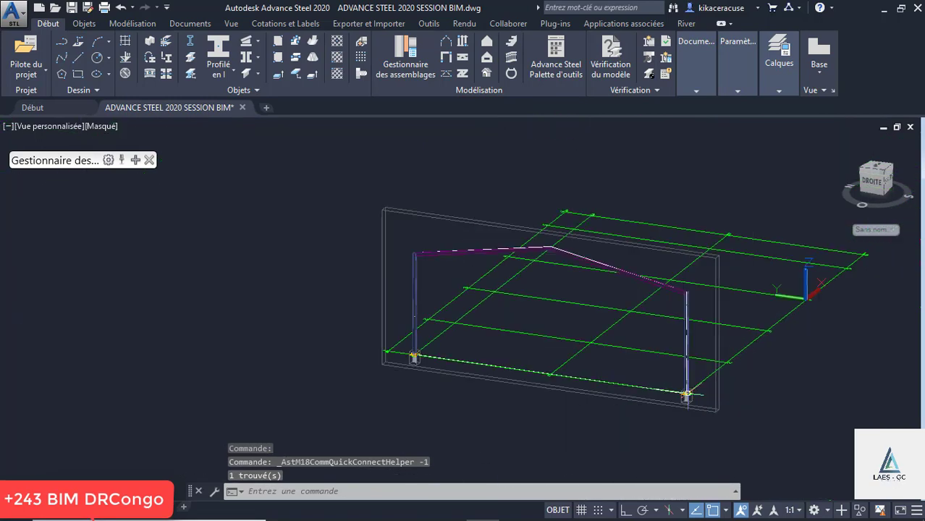
{"action": "scroll", "coordinate": [604, 270], "scroll_direction": "up", "scroll_amount": 6}
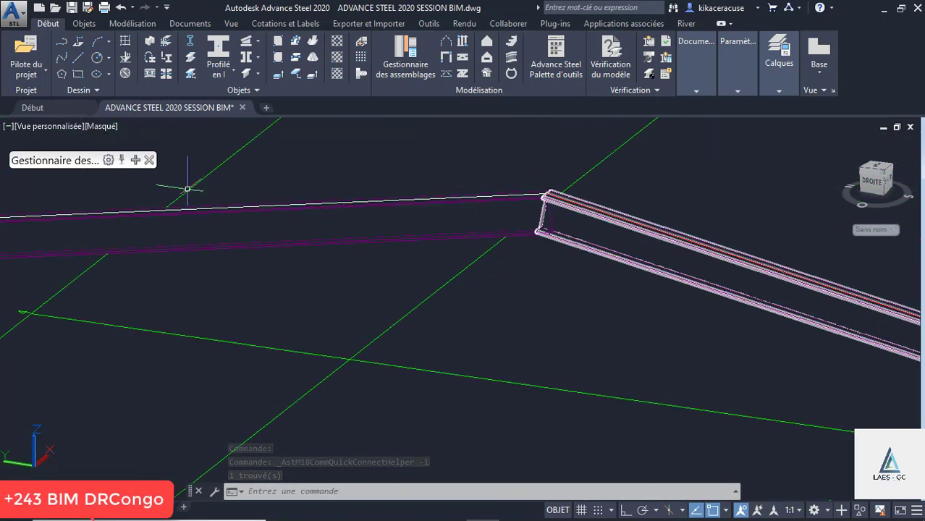
{"action": "scroll", "coordinate": [189, 189], "scroll_direction": "down", "scroll_amount": 2}
{"action": "left_click", "coordinate": [107, 127]}
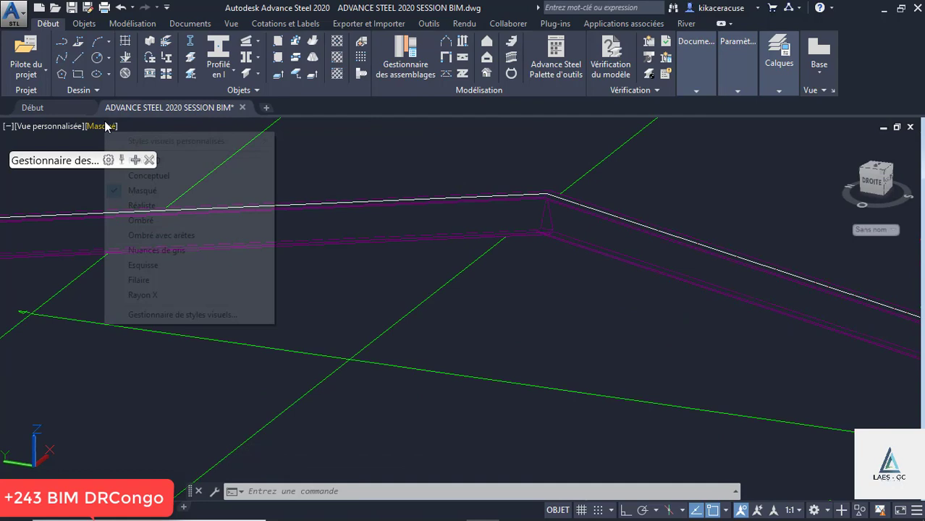
{"action": "left_click", "coordinate": [402, 153]}
{"action": "key", "text": "Escape"}
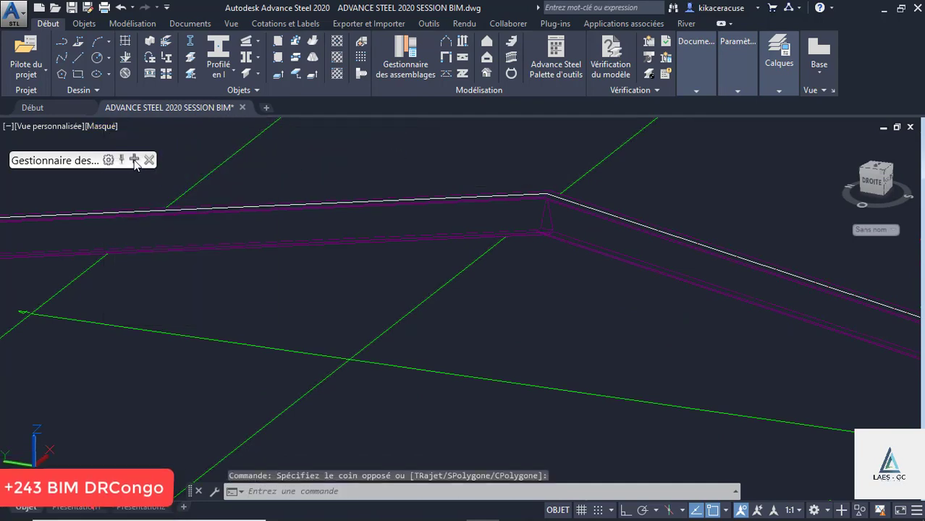
Try a double ridge haunch joint (Double Jarret de faitage) between the portal frame's two rafters
{"action": "mouse_move", "coordinate": [54, 160]}
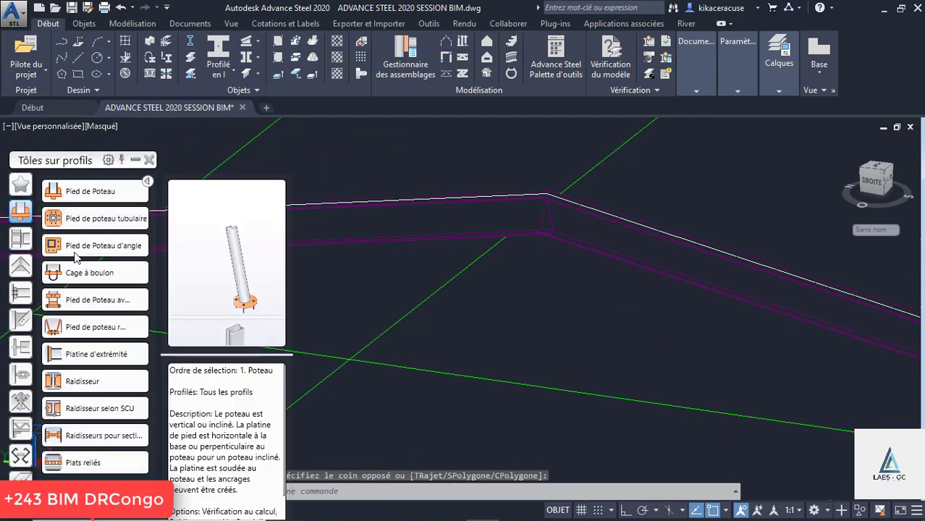
{"action": "left_click", "coordinate": [20, 266]}
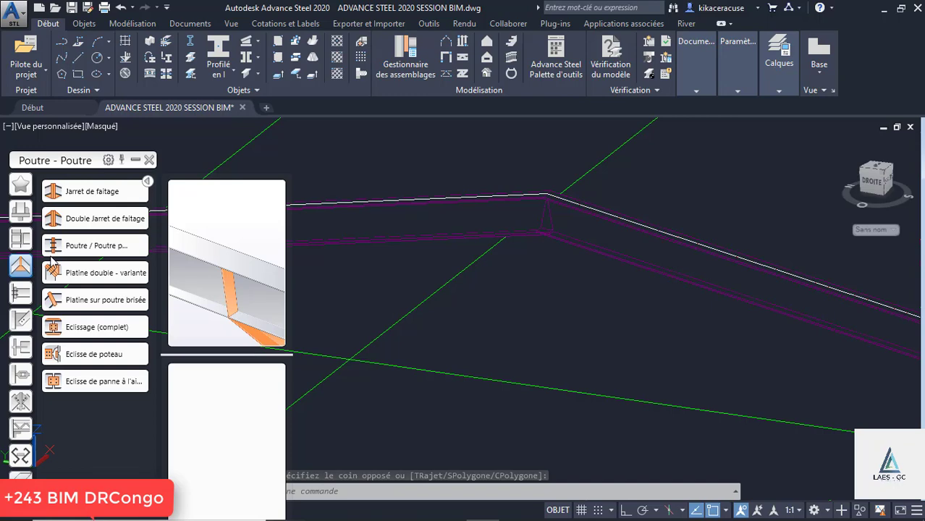
{"action": "left_click", "coordinate": [69, 219]}
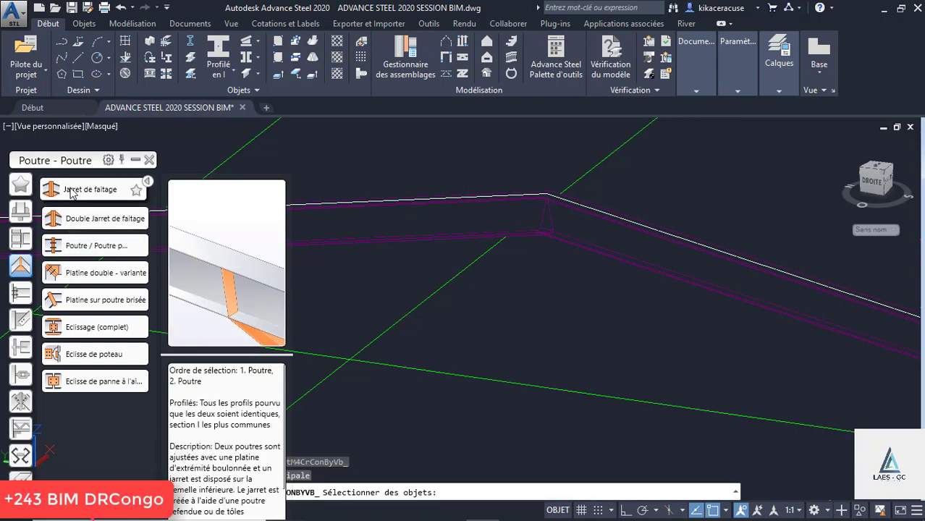
{"action": "left_click", "coordinate": [70, 192]}
{"action": "left_click", "coordinate": [357, 240]}
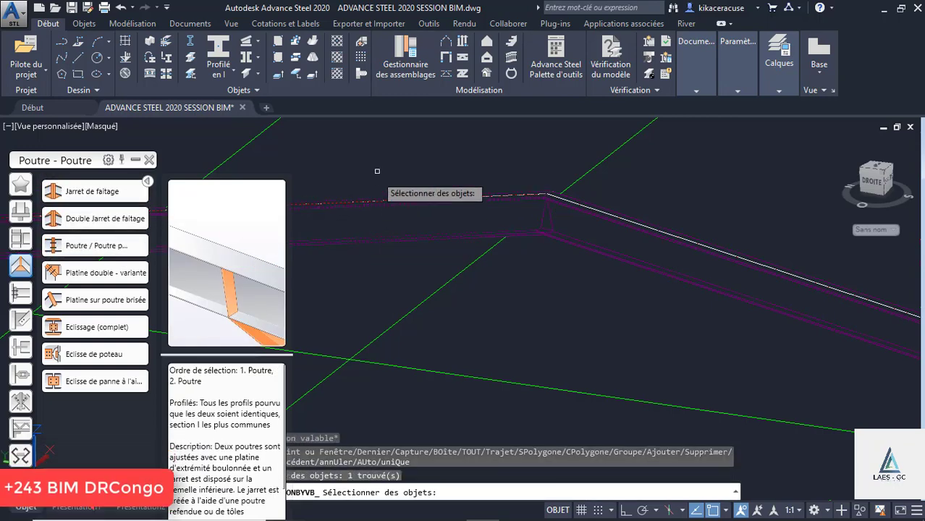
{"action": "key", "text": "Return"}
{"action": "left_click", "coordinate": [615, 255]}
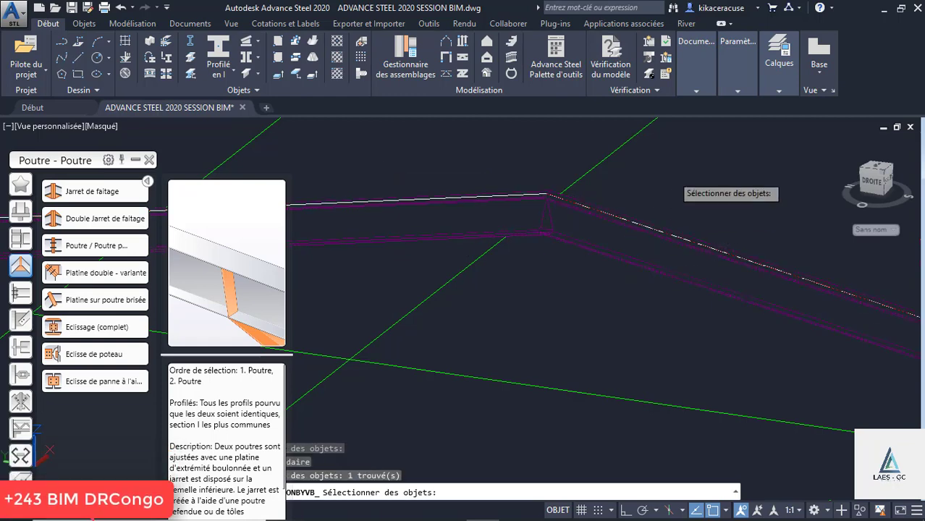
{"action": "key", "text": "Return"}
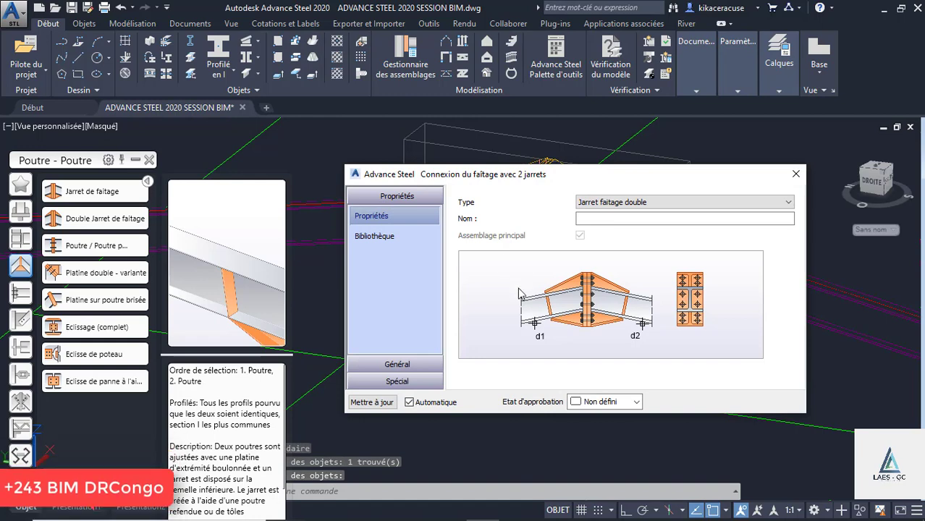
{"action": "left_click_drag", "start_coordinate": [626, 172], "coordinate": [246, 172]}
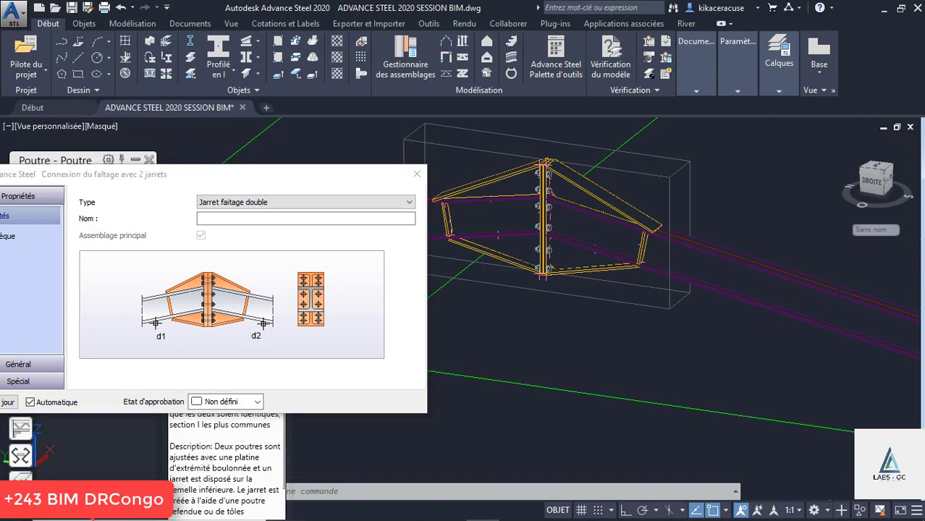
Close the double ridge haunch's properties and undo the joint
{"action": "scroll", "coordinate": [623, 224], "scroll_direction": "down", "scroll_amount": 3}
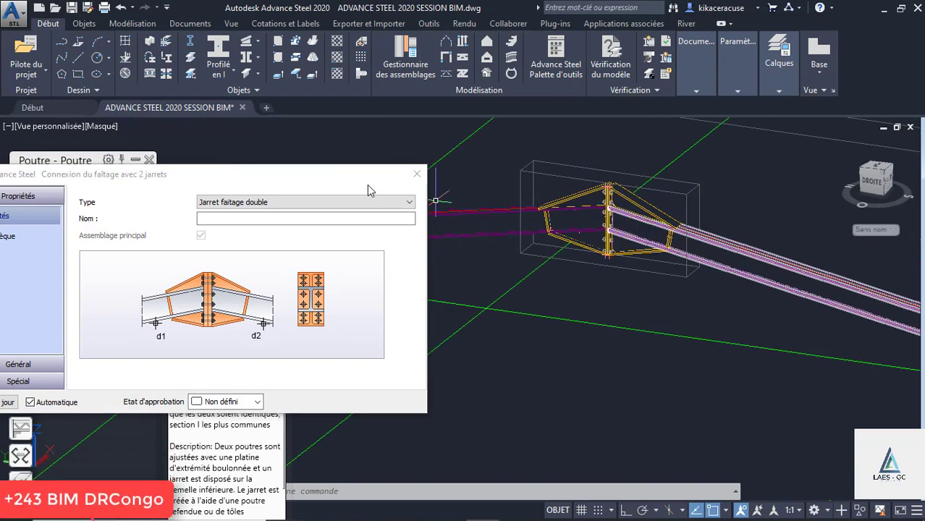
{"action": "left_click_drag", "start_coordinate": [344, 184], "coordinate": [521, 190]}
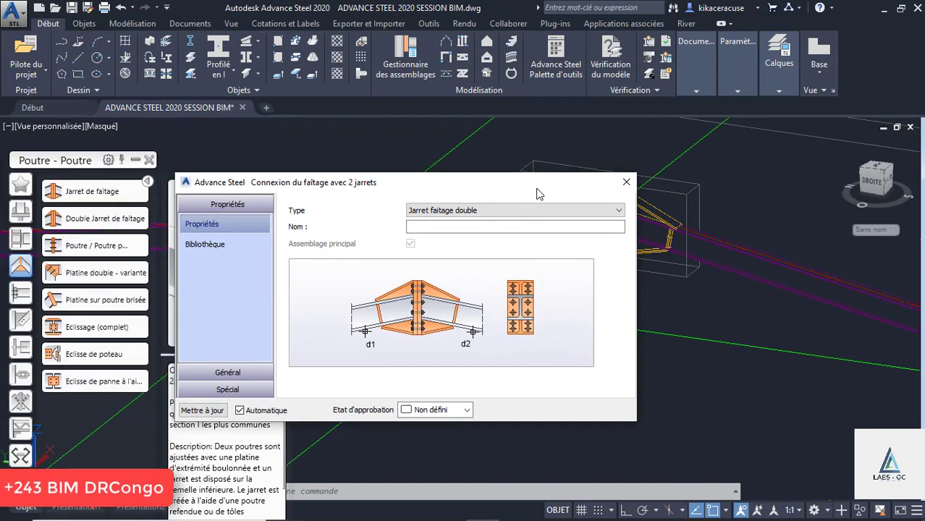
{"action": "left_click", "coordinate": [626, 183]}
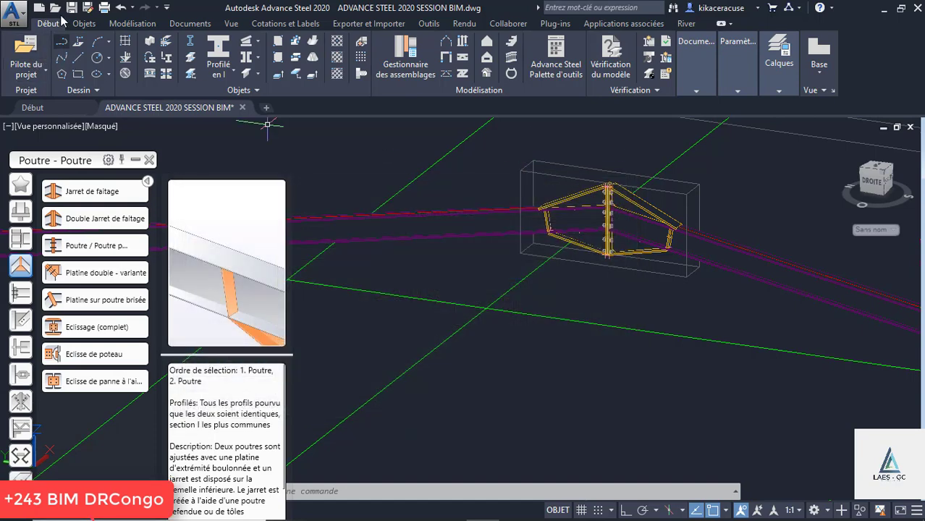
{"action": "left_click", "coordinate": [120, 8]}
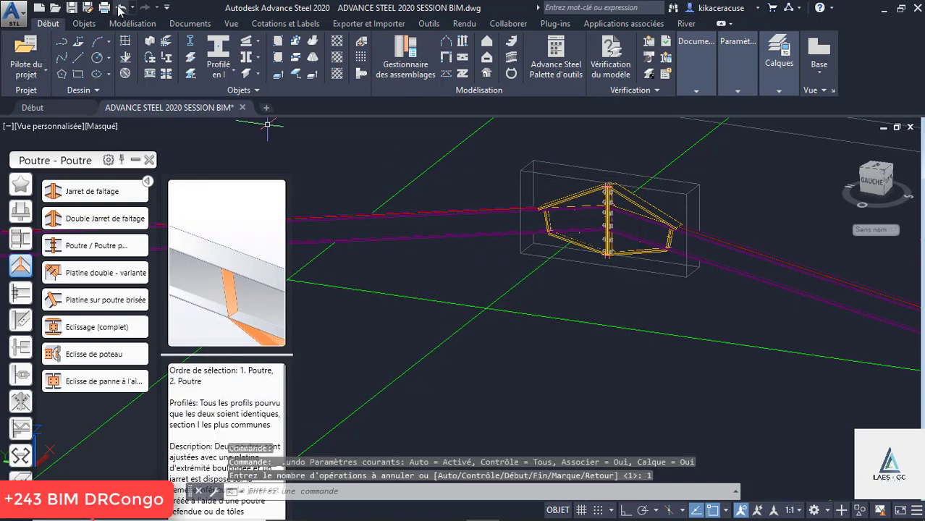
{"action": "left_click", "coordinate": [120, 8]}
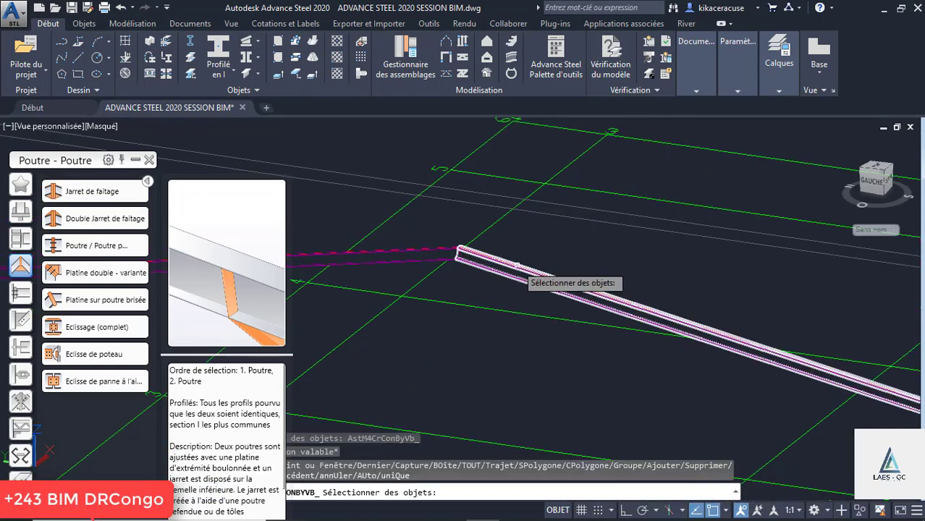
Create a single ridge haunch joint (Jarret de faitage) between the portal frame's two rafters
{"action": "left_click", "coordinate": [557, 282]}
{"action": "left_click", "coordinate": [417, 259]}
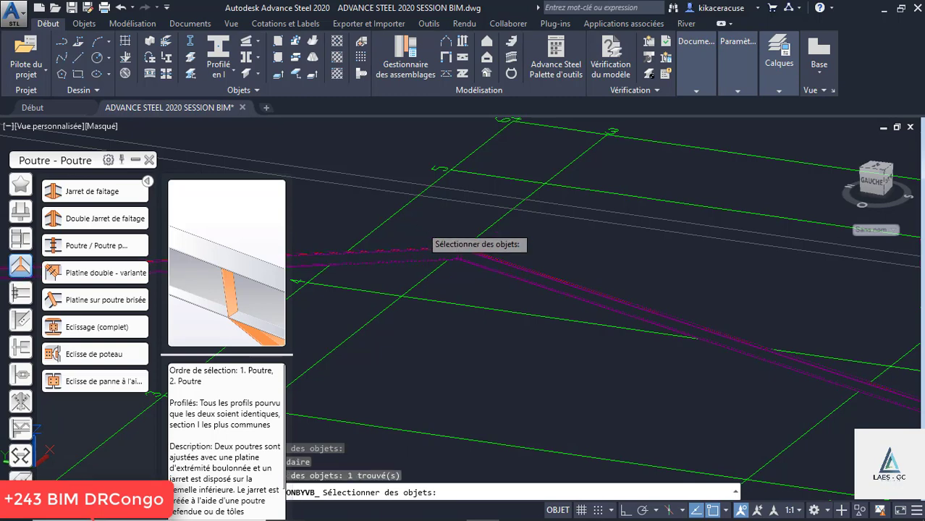
{"action": "key", "text": "Return"}
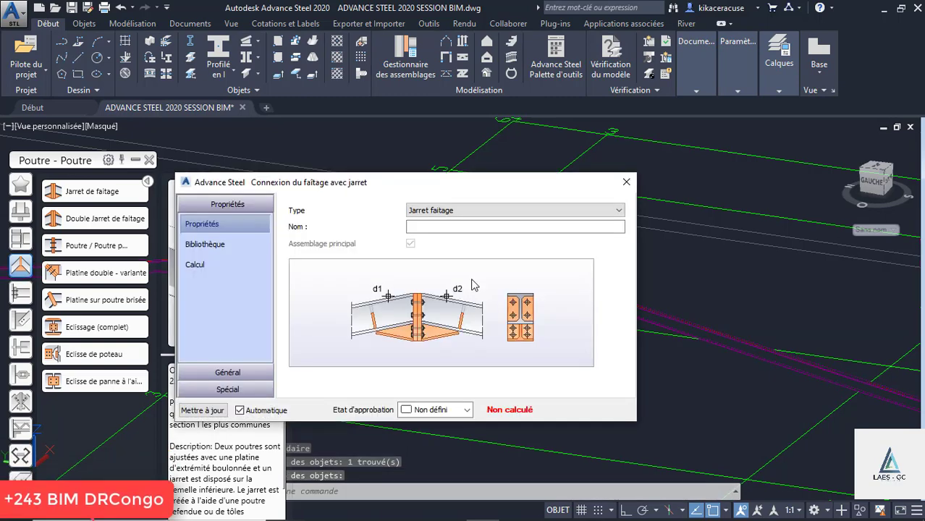
{"action": "left_click_drag", "start_coordinate": [498, 188], "coordinate": [178, 179]}
{"action": "scroll", "coordinate": [379, 279], "scroll_direction": "up", "scroll_amount": 6}
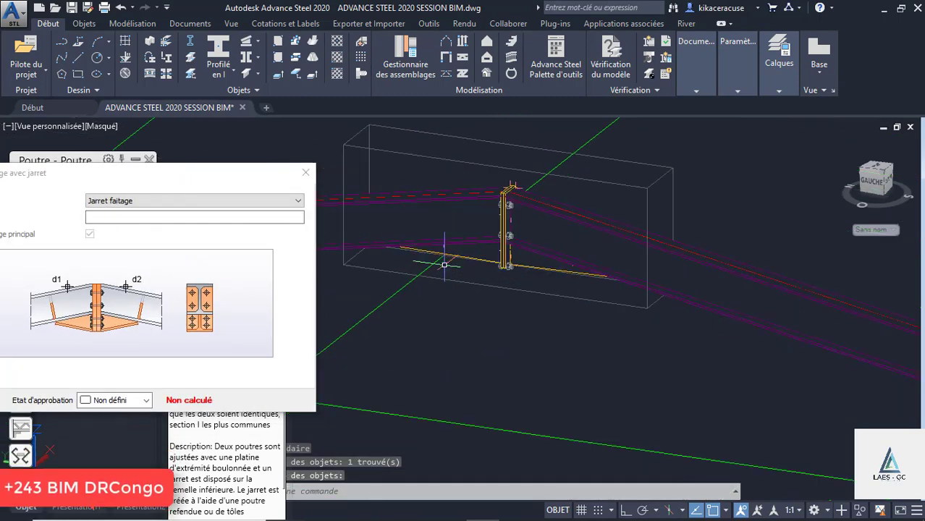
{"action": "scroll", "coordinate": [612, 314], "scroll_direction": "down", "scroll_amount": 3}
{"action": "scroll", "coordinate": [557, 246], "scroll_direction": "up", "scroll_amount": 3}
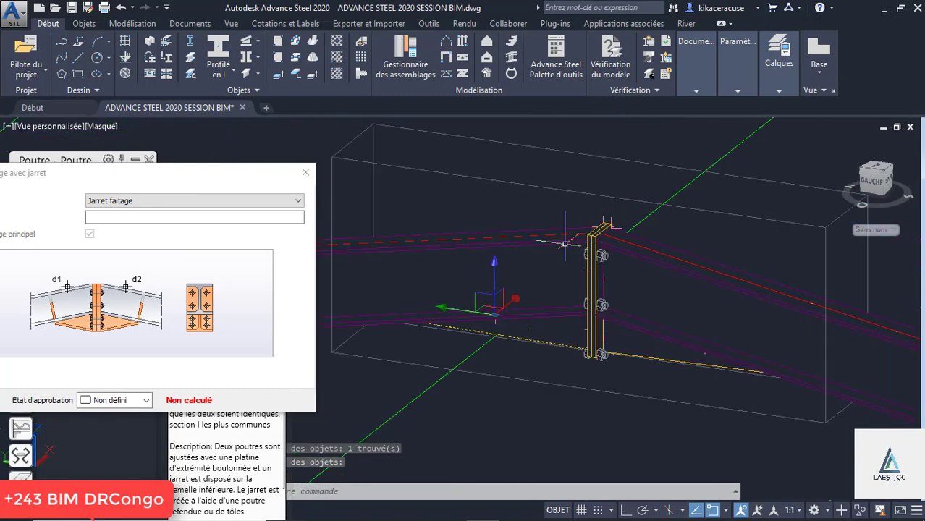
{"action": "left_click_drag", "start_coordinate": [101, 171], "coordinate": [267, 107]}
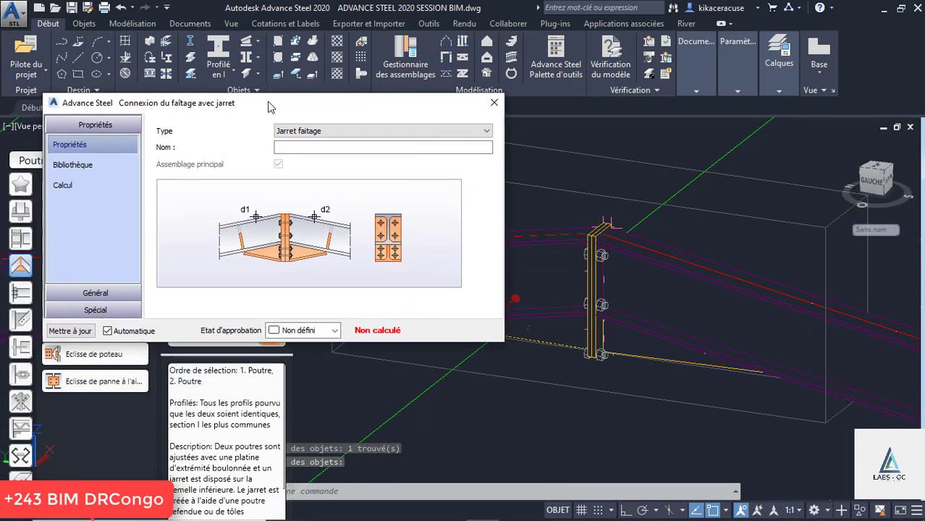
Review the ridge joint's plate and haunch settings and set the bolt diameter (Diamètre boulons) to 18 mm
{"action": "left_click", "coordinate": [101, 292]}
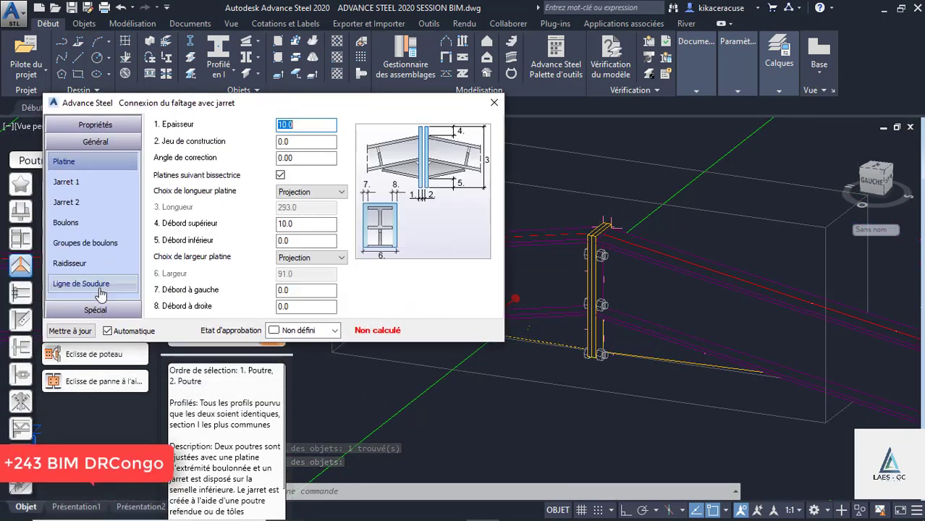
{"action": "left_click", "coordinate": [66, 182]}
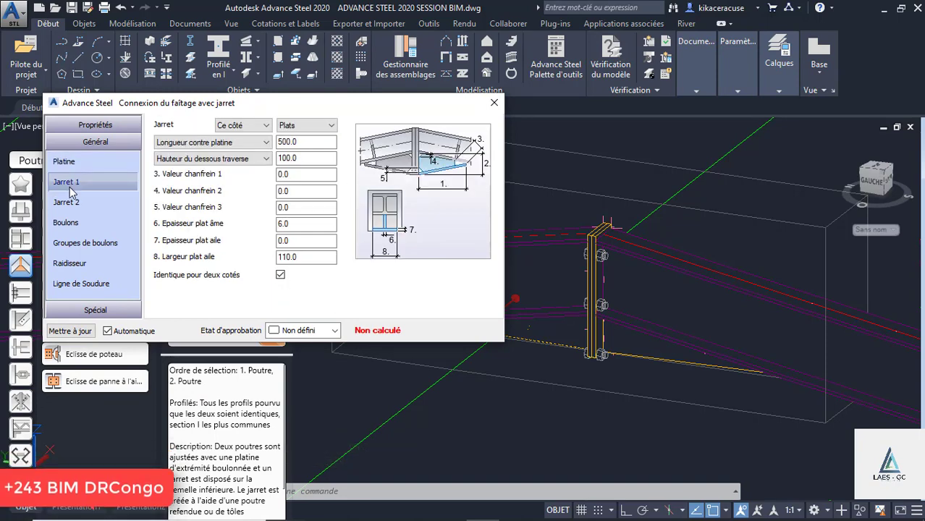
{"action": "left_click", "coordinate": [66, 201]}
{"action": "left_click", "coordinate": [65, 222]}
{"action": "left_click", "coordinate": [293, 127]}
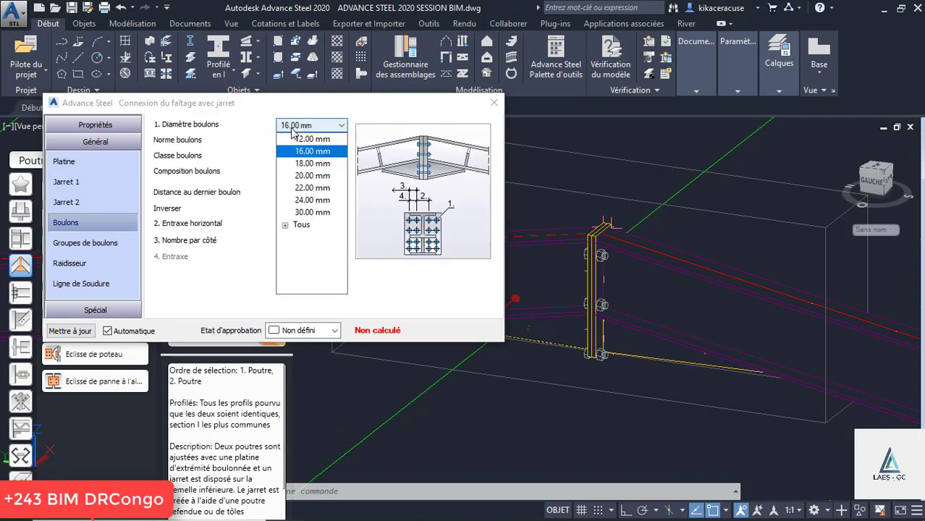
{"action": "left_click", "coordinate": [311, 165]}
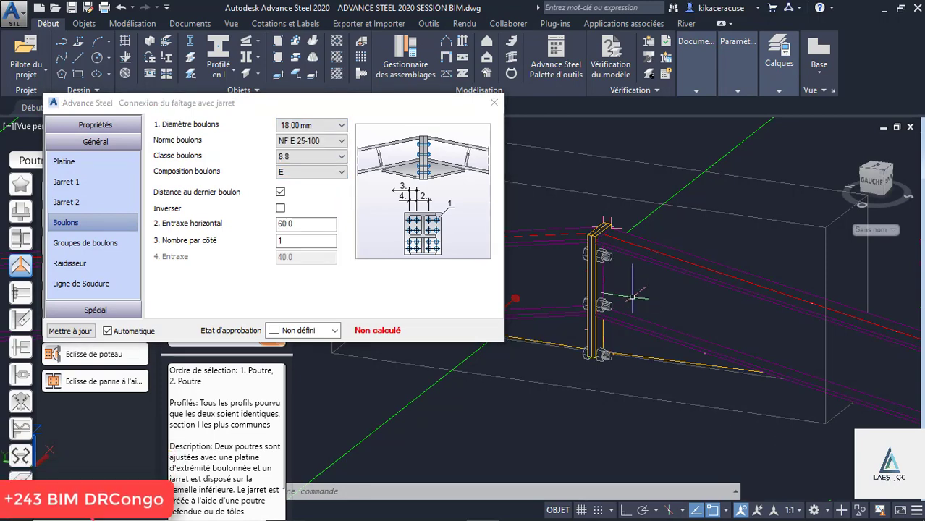
Set the ridge bolts' horizontal spacing (Entraxe horizontal) to 50 and check the bolts on the plate
{"action": "scroll", "coordinate": [632, 297], "scroll_direction": "up", "scroll_amount": 5}
{"action": "middle_click_drag", "start_coordinate": [632, 296], "coordinate": [391, 286]}
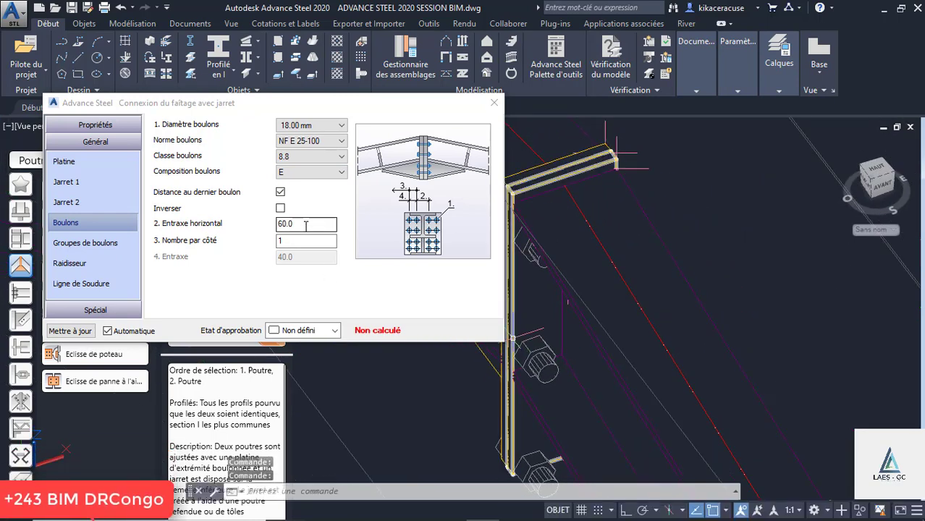
{"action": "type", "text": "5"}
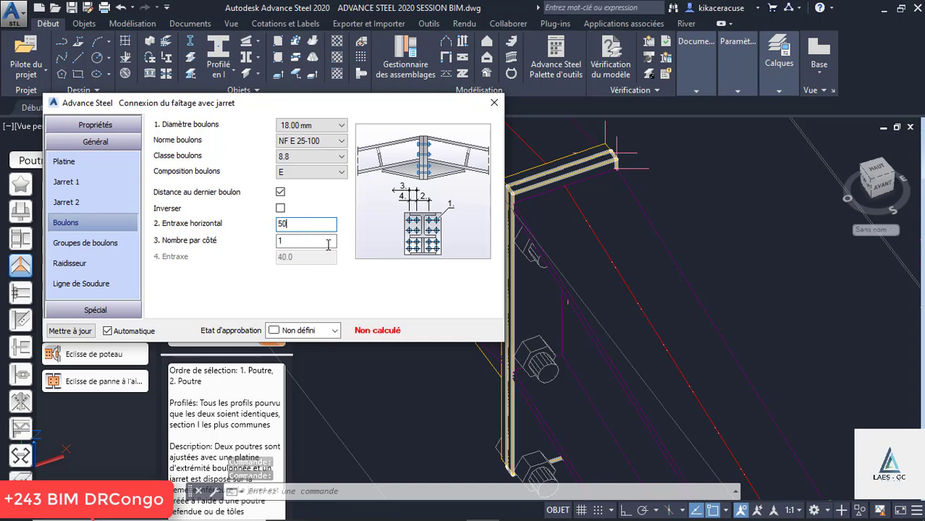
{"action": "type", "text": "0"}
{"action": "left_click", "coordinate": [304, 240]}
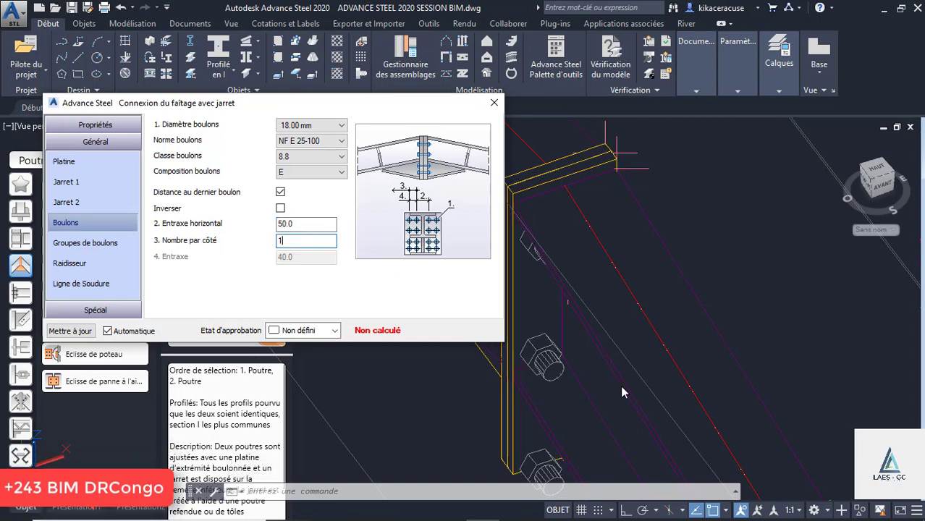
{"action": "middle_click_drag", "start_coordinate": [550, 318], "coordinate": [806, 296], "text": "shift"}
{"action": "key", "text": "Escape"}
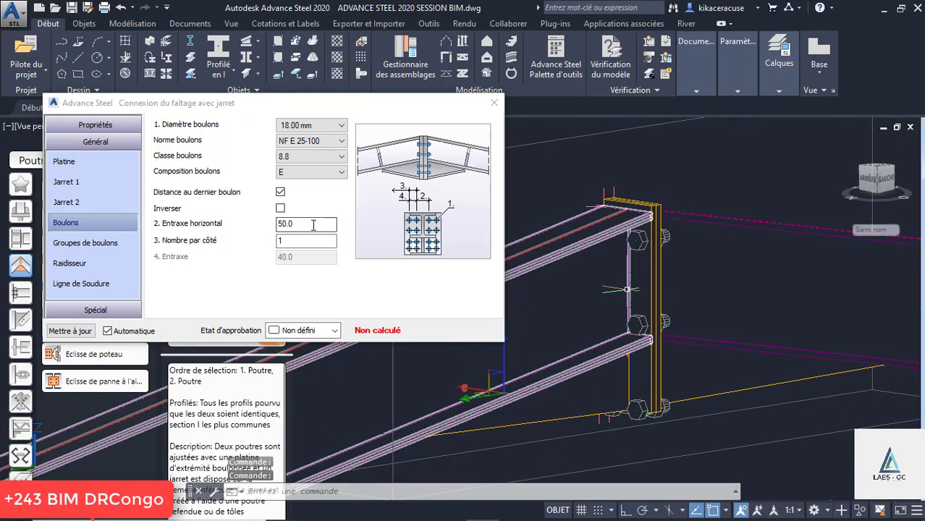
Set the spacing (Entraxe) of bolt group 1 to 100 in the ridge joint
{"action": "left_click", "coordinate": [84, 243]}
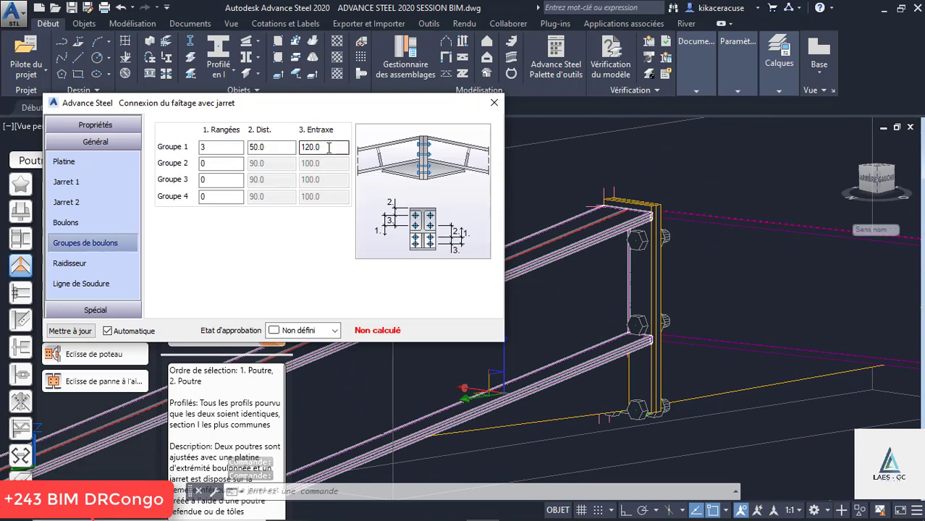
{"action": "left_click_drag", "start_coordinate": [329, 148], "coordinate": [288, 147]}
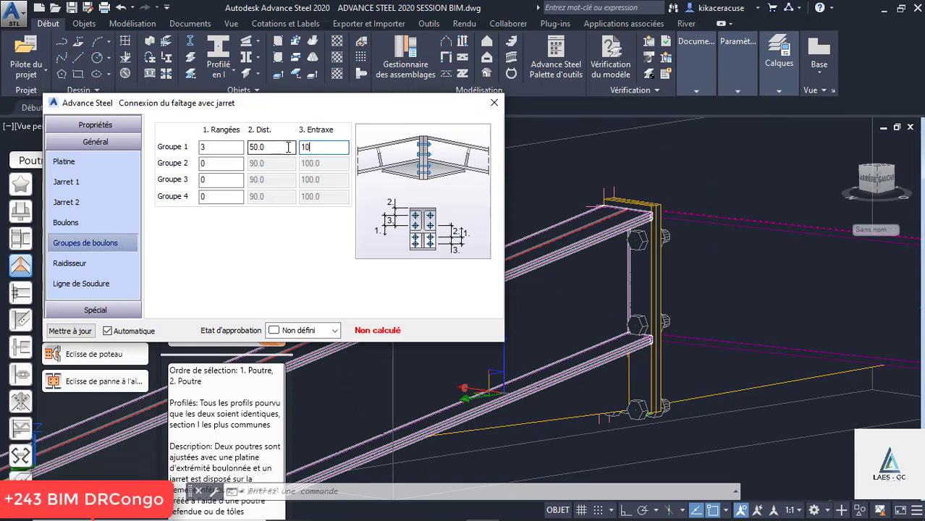
{"action": "left_click", "coordinate": [268, 148]}
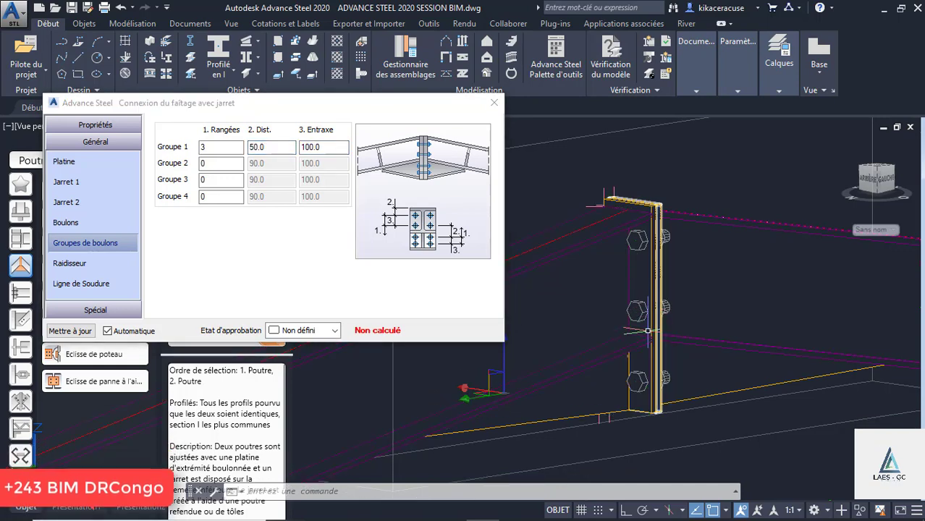
{"action": "scroll", "coordinate": [649, 337], "scroll_direction": "up", "scroll_amount": 2}
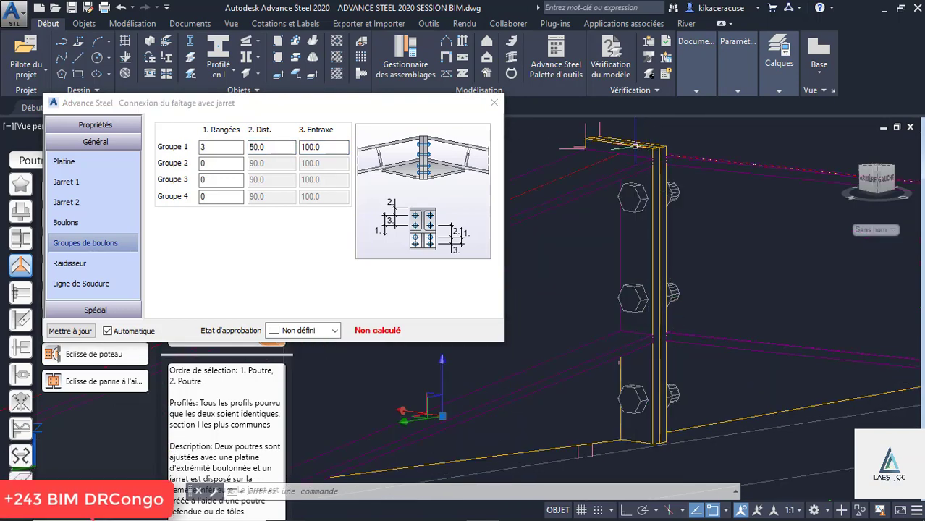
Set the ridge plate's upper overhang (Débord supérieur) to 0 and close the joint's properties
{"action": "left_click", "coordinate": [72, 162]}
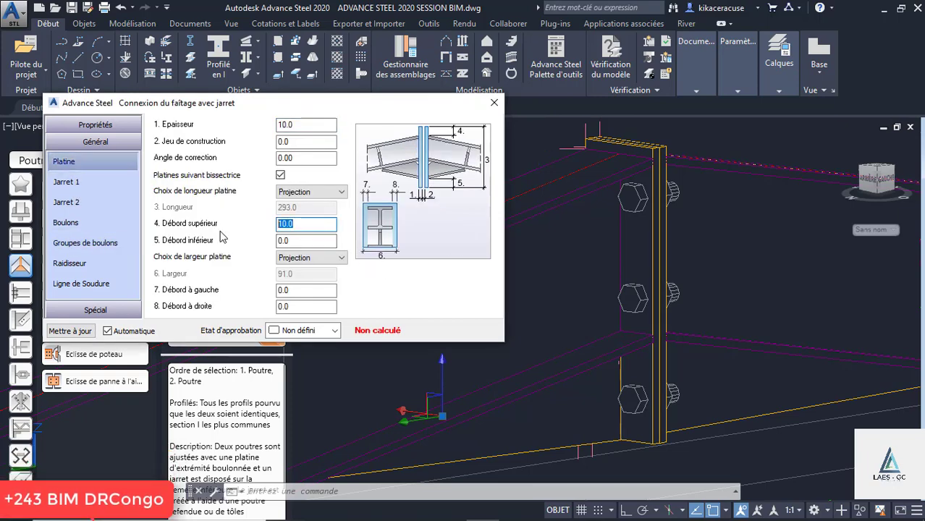
{"action": "type", "text": "0"}
{"action": "key", "text": "Return"}
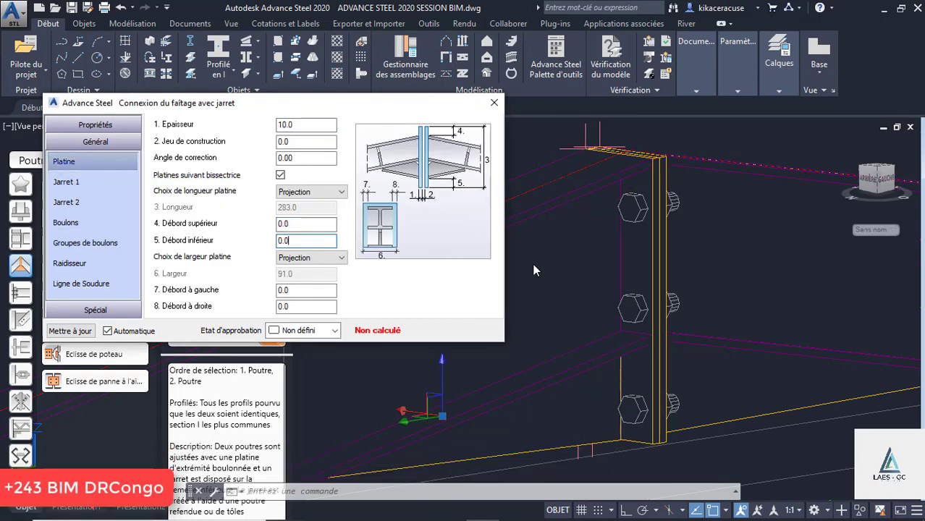
{"action": "scroll", "coordinate": [670, 224], "scroll_direction": "down", "scroll_amount": 5}
{"action": "scroll", "coordinate": [669, 224], "scroll_direction": "down", "scroll_amount": 5}
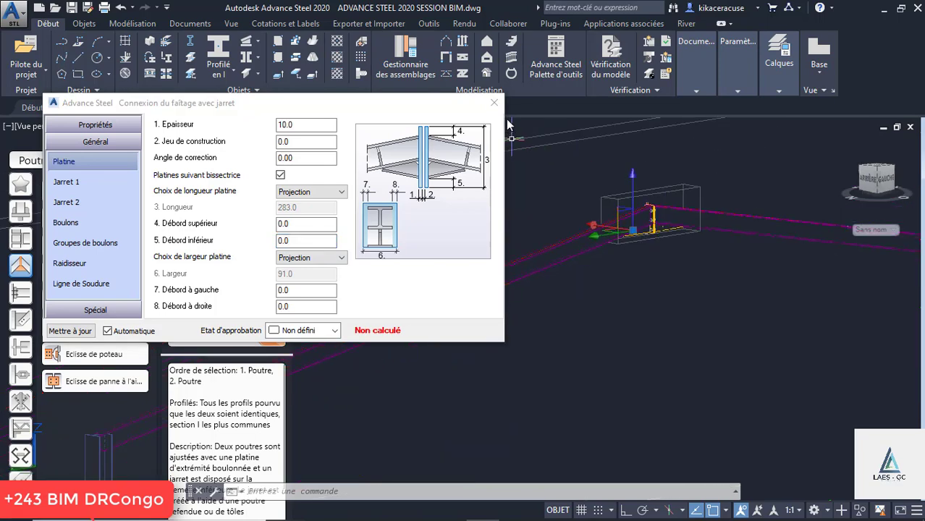
{"action": "key", "text": "Escape"}
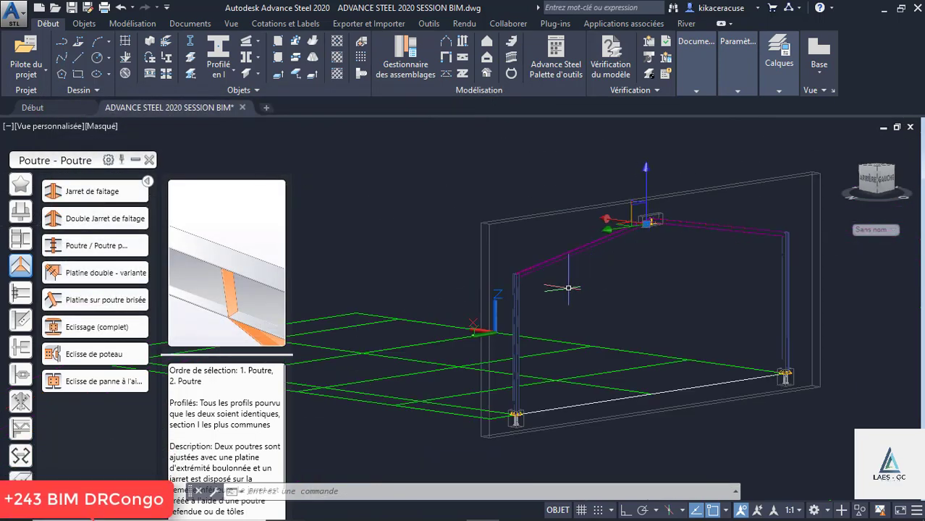
{"action": "middle_click_drag", "start_coordinate": [568, 287], "coordinate": [433, 284], "text": "shift"}
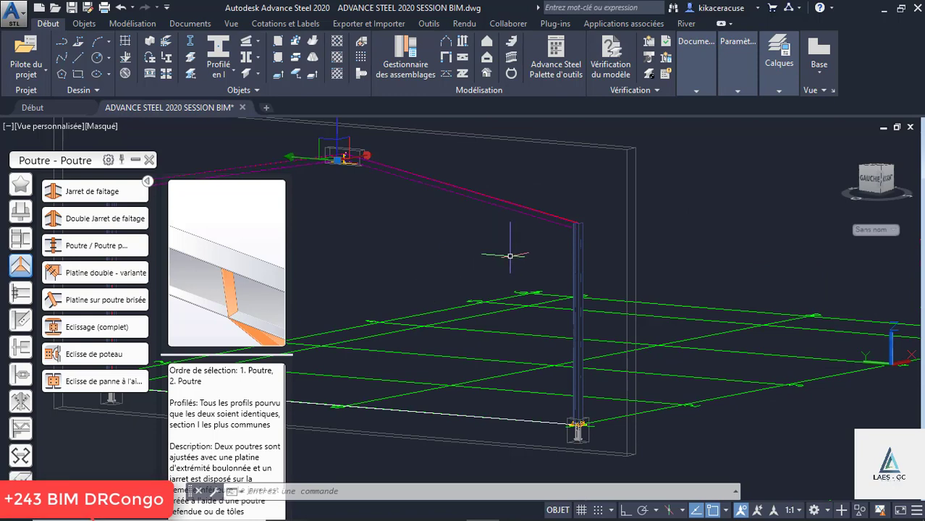
{"action": "scroll", "coordinate": [723, 257], "scroll_direction": "down", "scroll_amount": 4}
{"action": "scroll", "coordinate": [491, 244], "scroll_direction": "up", "scroll_amount": 4}
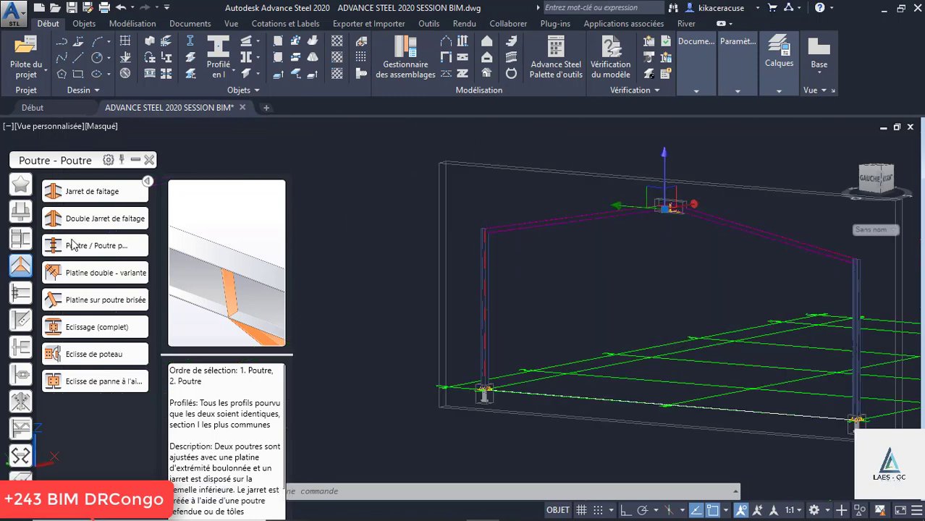
Connect the frame's near column to its rafter with a haunch joint bolted to the column flange (Encastrement par Jarret boulonné sur aile)
{"action": "left_click", "coordinate": [21, 237]}
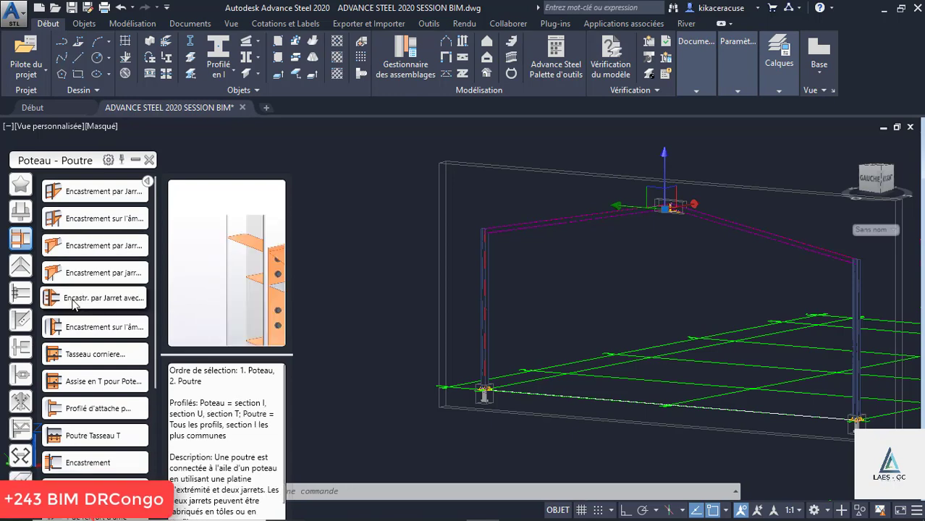
{"action": "left_click", "coordinate": [85, 190]}
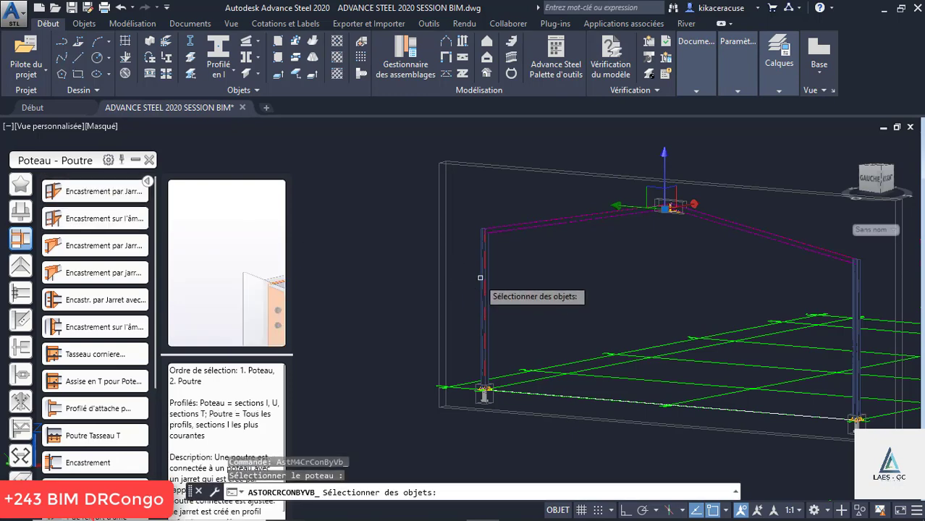
{"action": "left_click", "coordinate": [484, 230]}
{"action": "key", "text": "Return"}
{"action": "scroll", "coordinate": [505, 217], "scroll_direction": "up", "scroll_amount": 3}
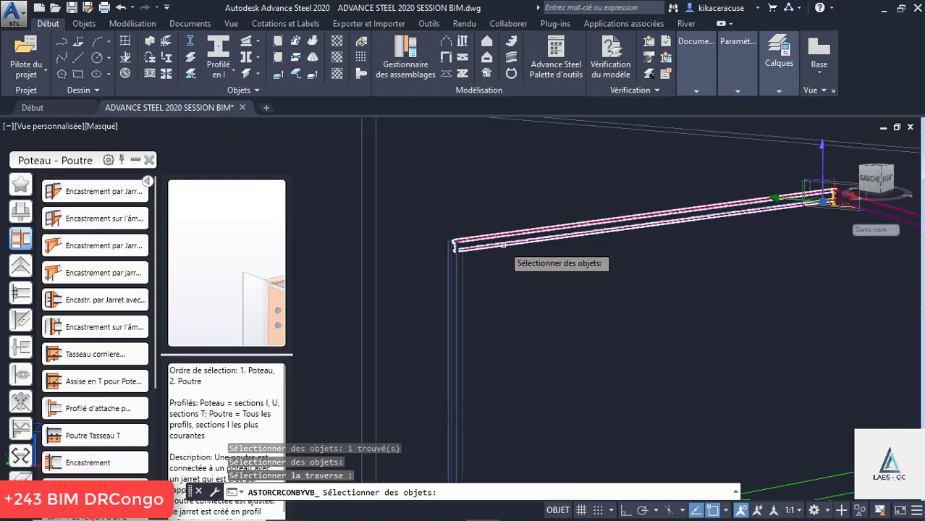
{"action": "left_click", "coordinate": [499, 218]}
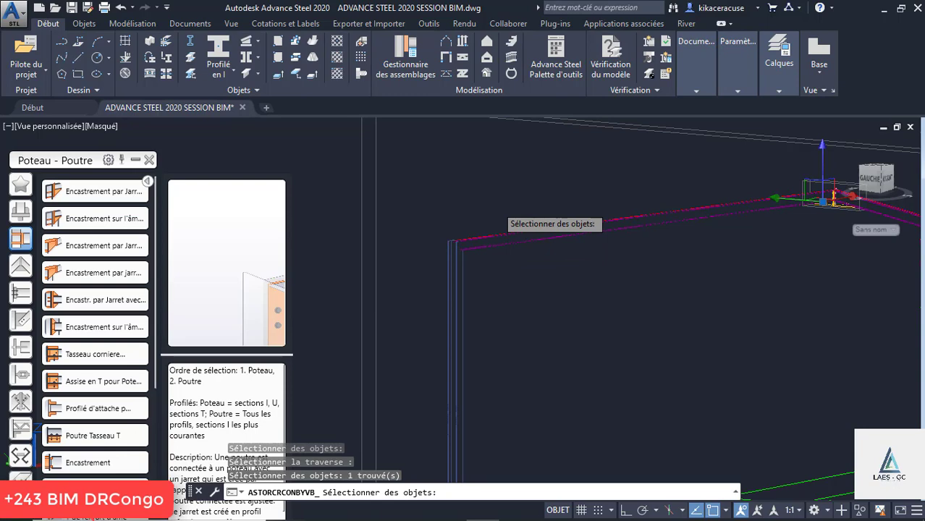
{"action": "key", "text": "Return"}
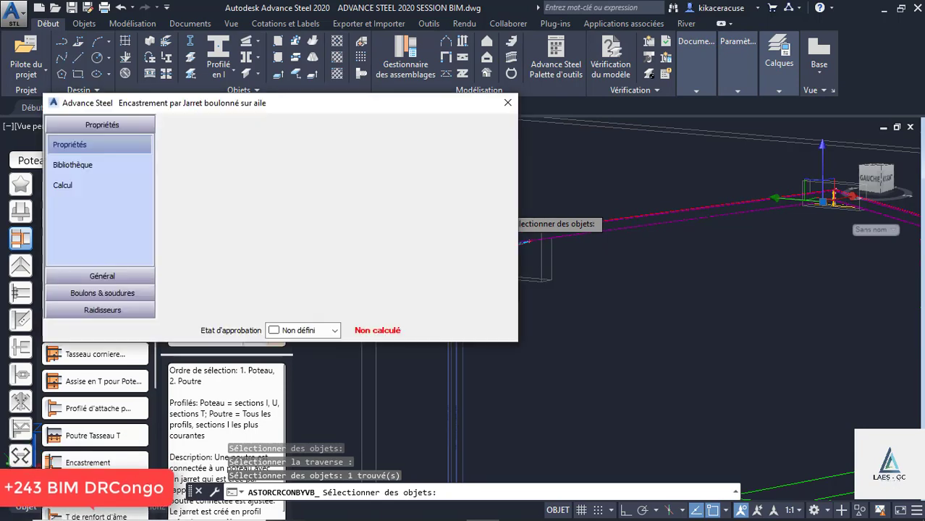
{"action": "scroll", "coordinate": [704, 288], "scroll_direction": "up", "scroll_amount": 5}
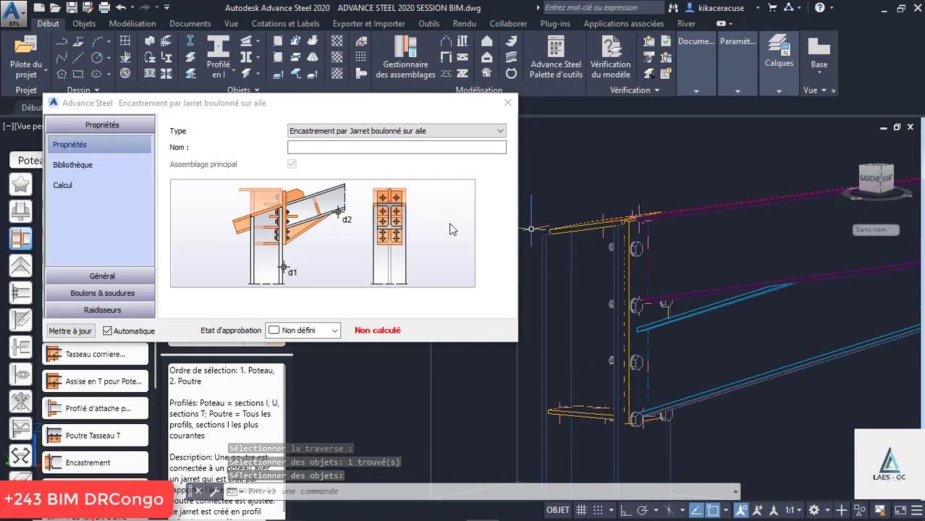
Clear the connection palette out of the way and set the haunch's length along the plate (Longueur contre platine) to 1000
{"action": "left_click", "coordinate": [35, 160]}
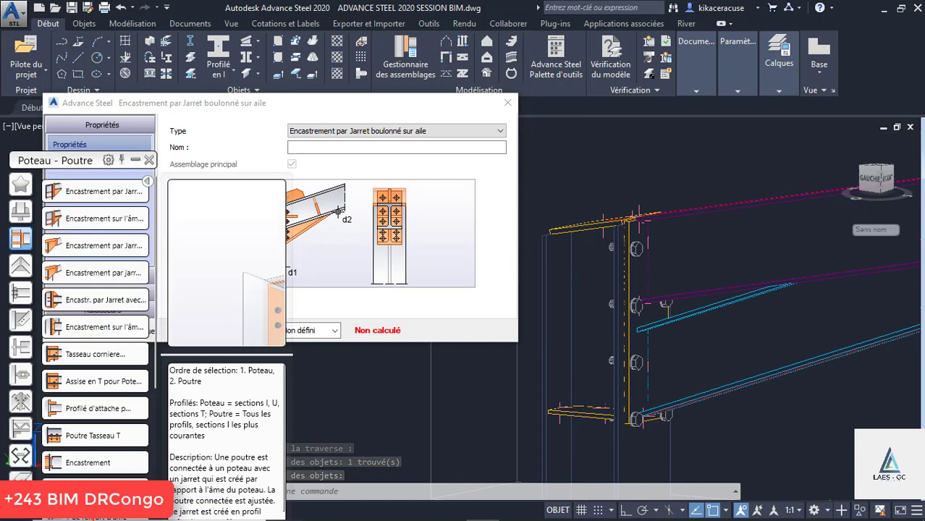
{"action": "left_click", "coordinate": [135, 161]}
{"action": "left_click_drag", "start_coordinate": [93, 161], "coordinate": [60, 389]}
{"action": "left_click", "coordinate": [100, 278]}
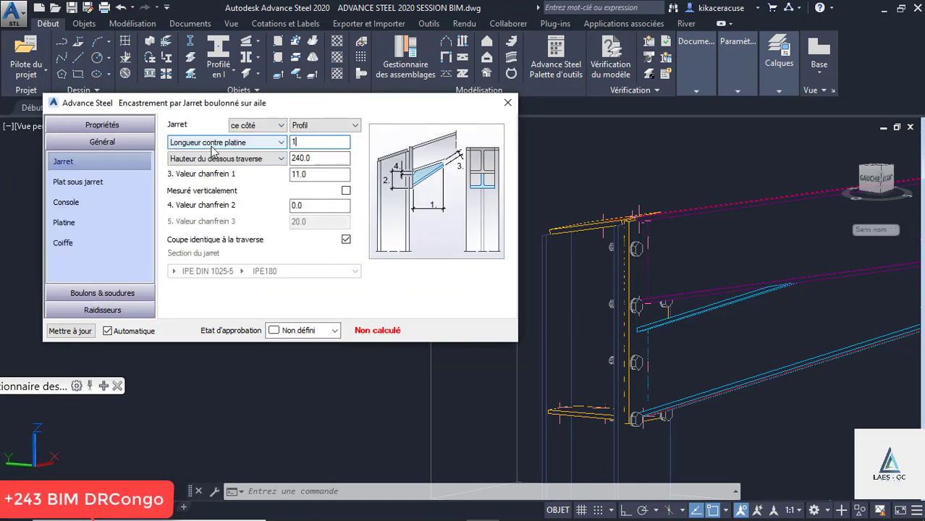
{"action": "type", "text": "1000"}
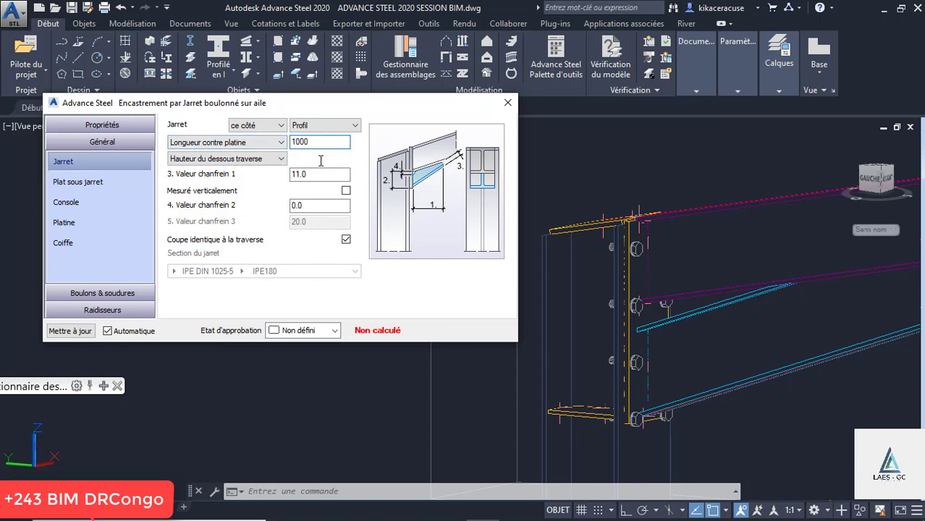
{"action": "scroll", "coordinate": [745, 289], "scroll_direction": "down", "scroll_amount": 4}
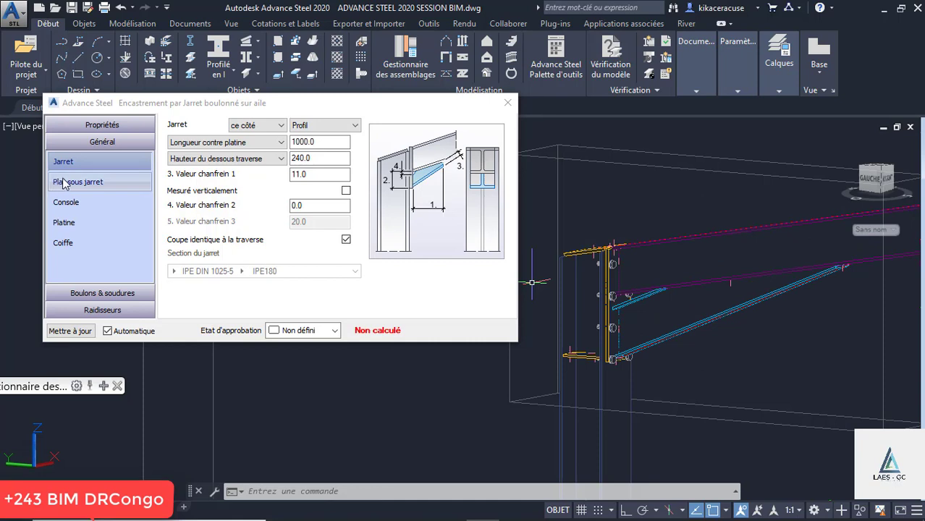
Change the haunch construction from a profile to plates (Plats) and check the joint in the model
{"action": "left_click", "coordinate": [319, 125]}
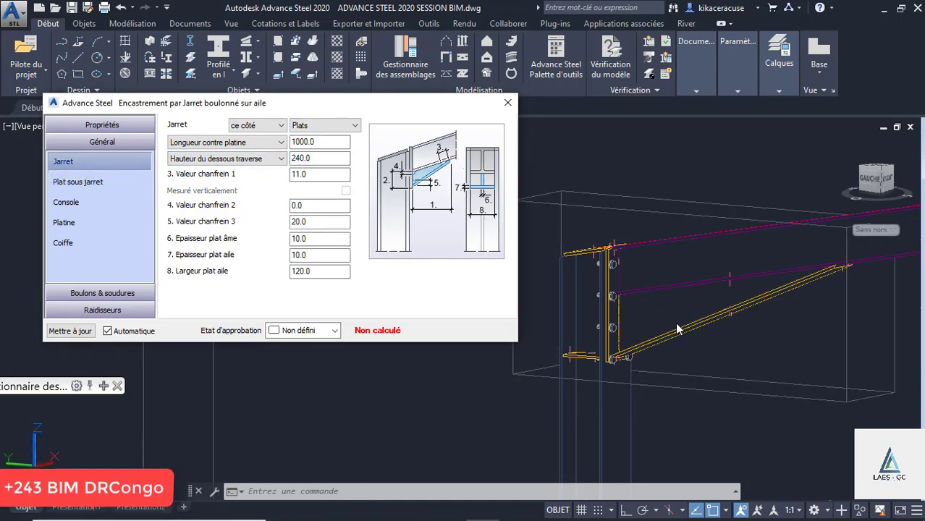
{"action": "middle_click_drag", "start_coordinate": [661, 302], "coordinate": [616, 361], "text": "shift"}
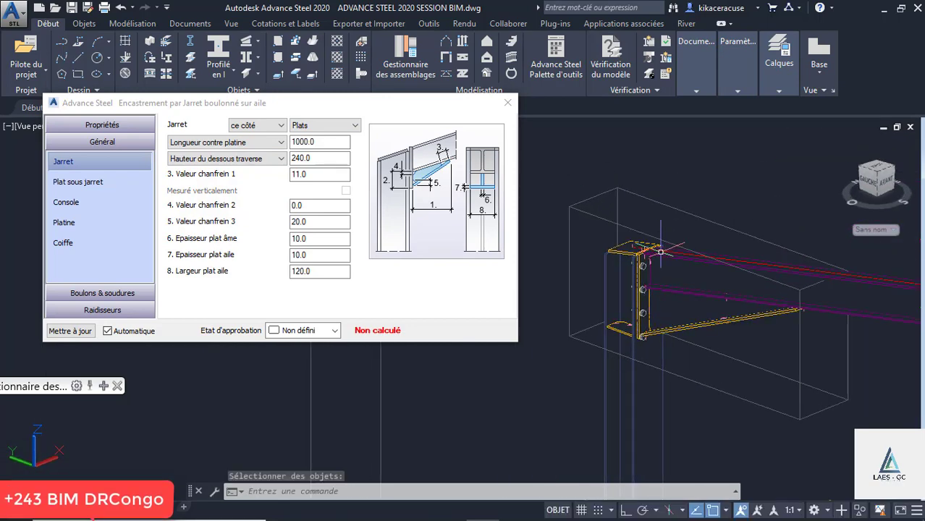
{"action": "scroll", "coordinate": [660, 251], "scroll_direction": "up", "scroll_amount": 5}
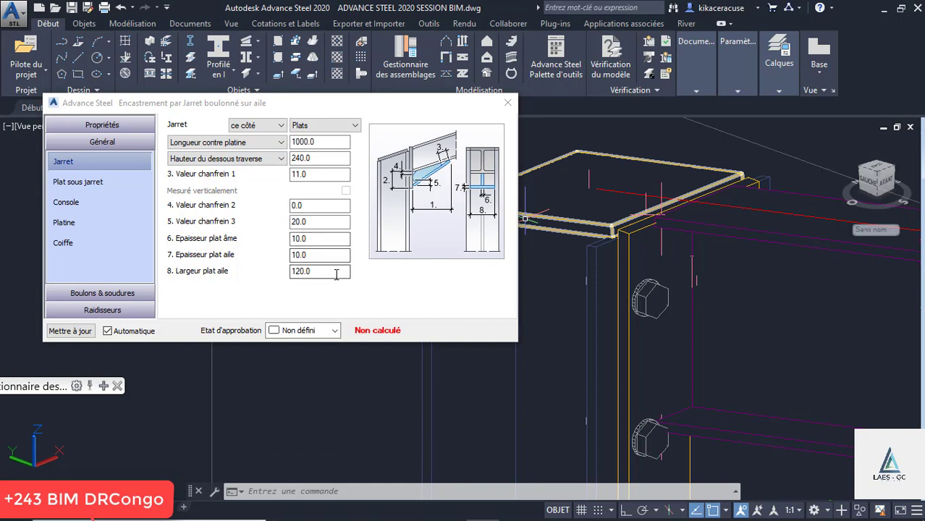
Try a haunch flange plate width (Largeur plat aile) of 150, restore it to 120 and inspect the haunch
{"action": "type", "text": "150"}
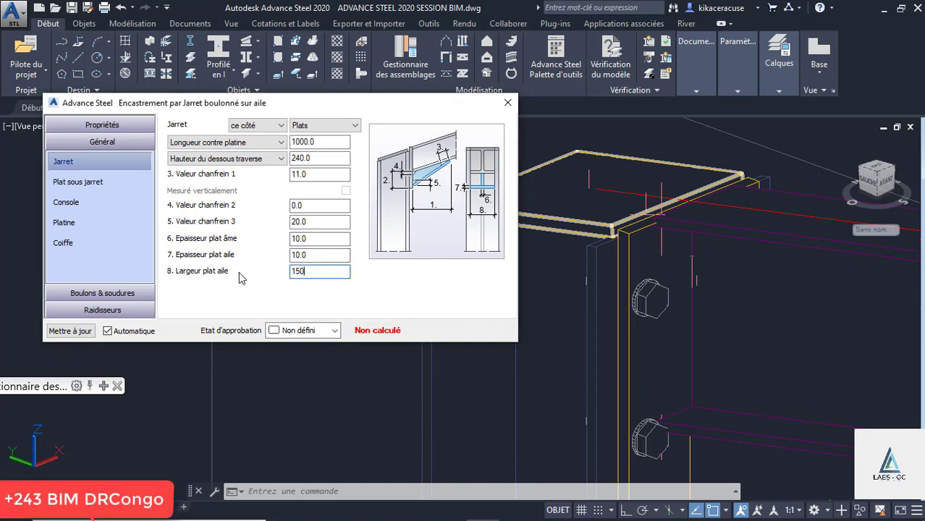
{"action": "left_click", "coordinate": [337, 255]}
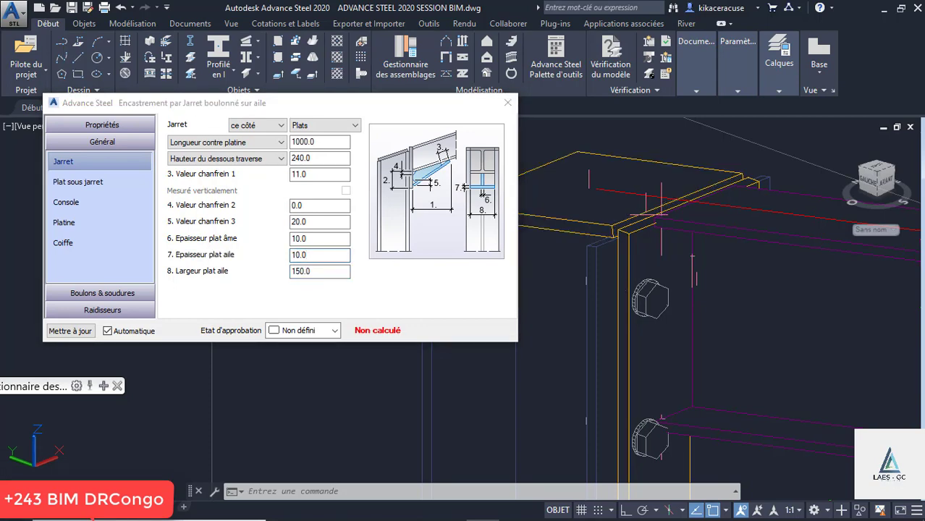
{"action": "scroll", "coordinate": [660, 214], "scroll_direction": "down", "scroll_amount": 5}
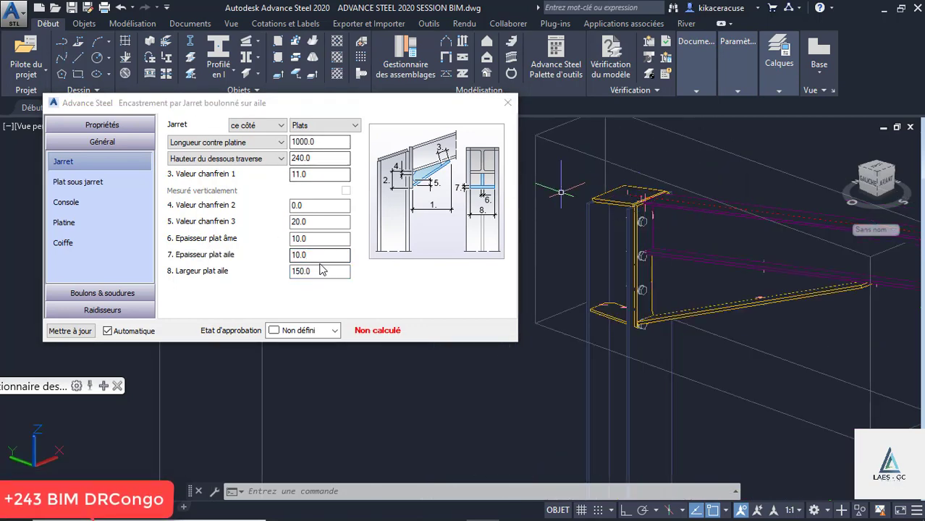
{"action": "left_click_drag", "start_coordinate": [266, 277], "coordinate": [235, 280]}
{"action": "type", "text": "120"}
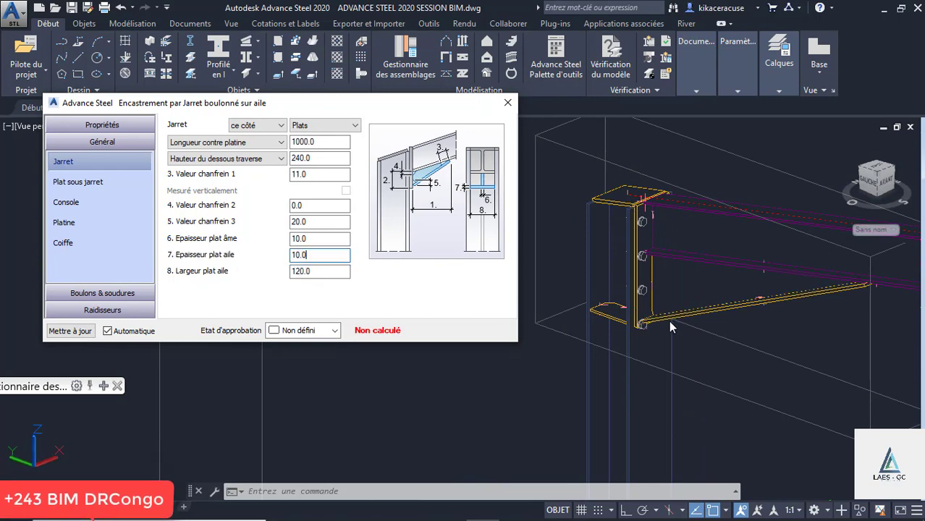
{"action": "scroll", "coordinate": [670, 326], "scroll_direction": "up", "scroll_amount": 5}
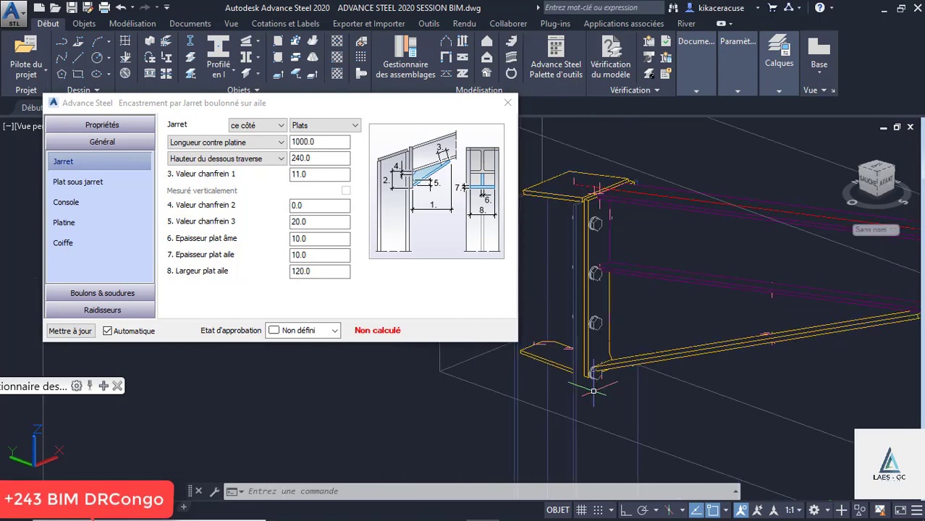
{"action": "scroll", "coordinate": [598, 347], "scroll_direction": "up", "scroll_amount": 3}
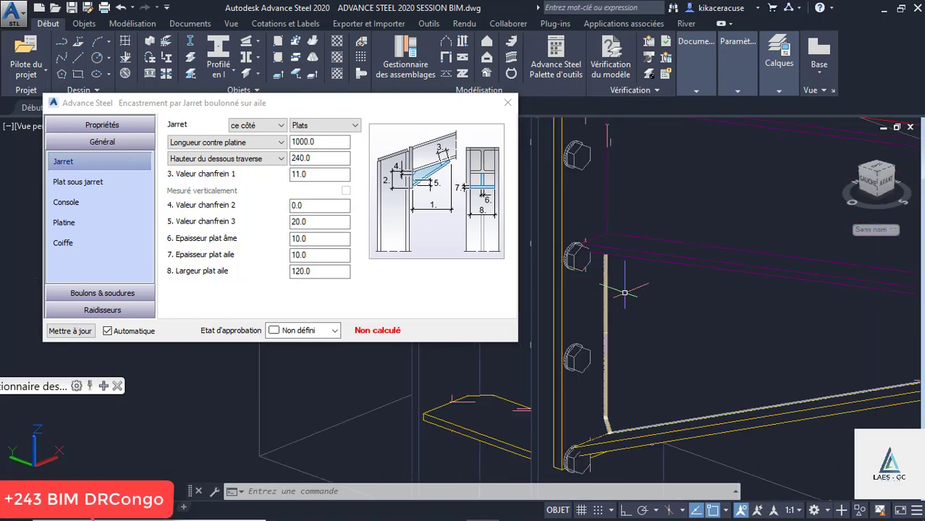
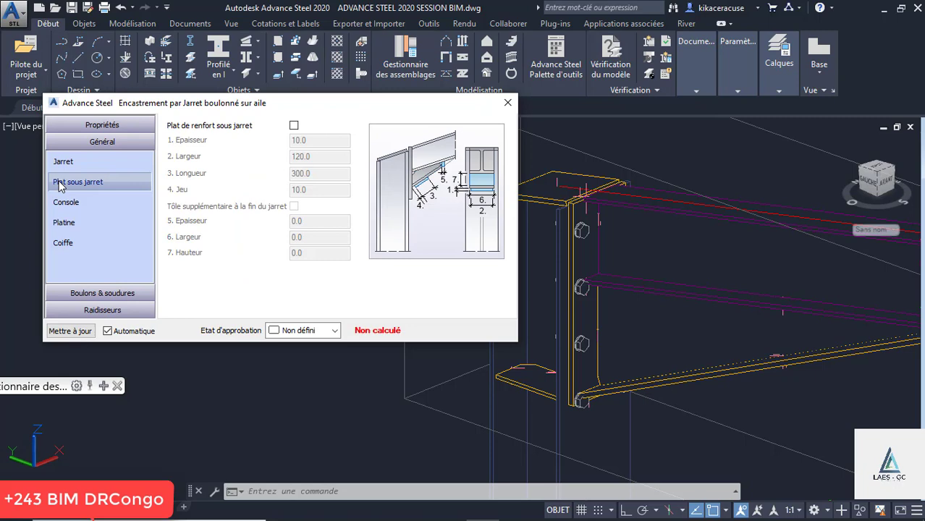
Try adding a bracket (Console) with an IPE140 profile to the column, then remove it
{"action": "left_click", "coordinate": [64, 203]}
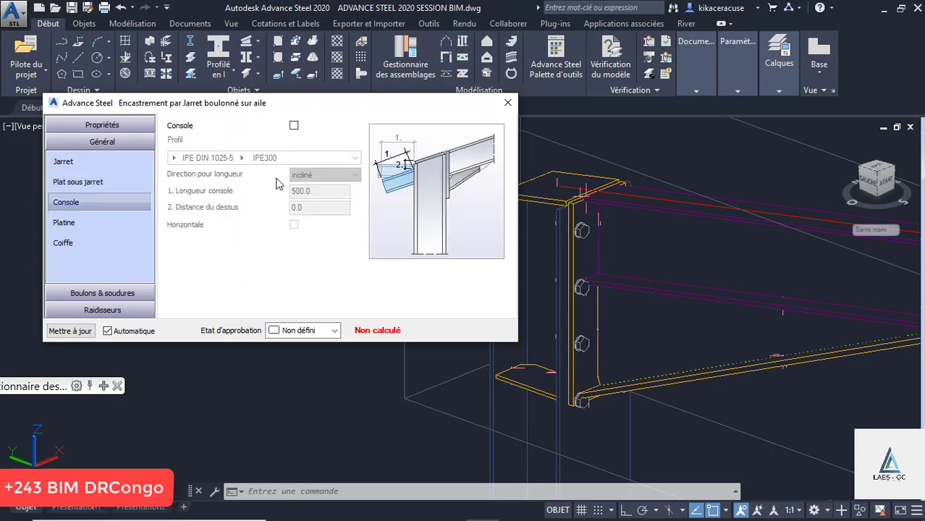
{"action": "left_click", "coordinate": [293, 127]}
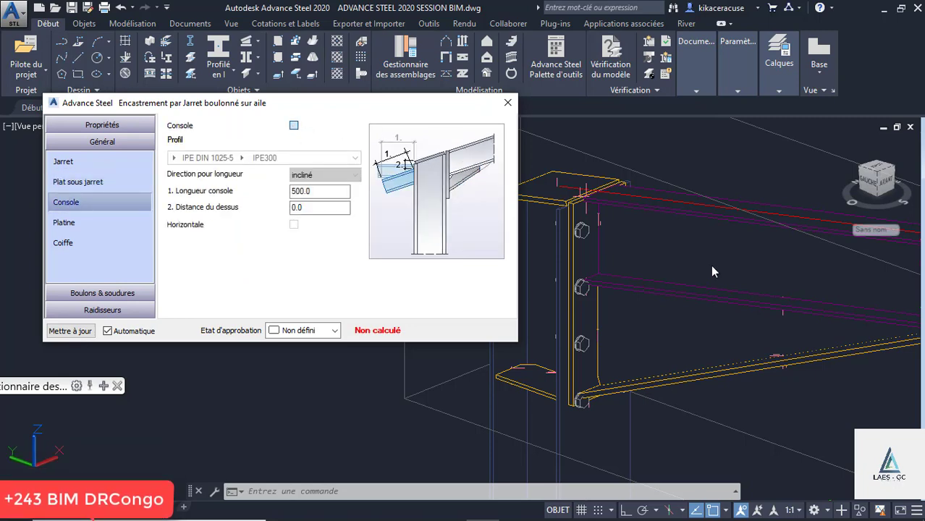
{"action": "scroll", "coordinate": [761, 297], "scroll_direction": "down", "scroll_amount": 5}
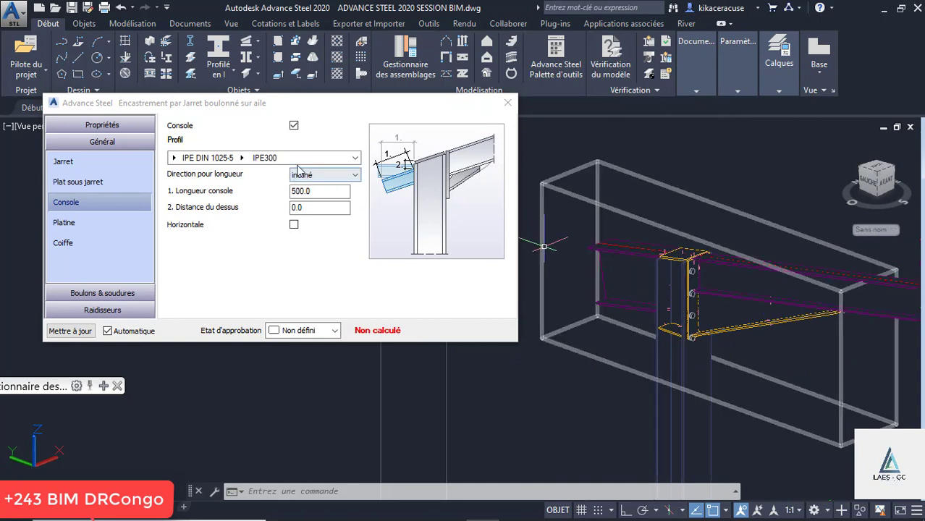
{"action": "left_click", "coordinate": [249, 160]}
{"action": "left_click", "coordinate": [282, 219]}
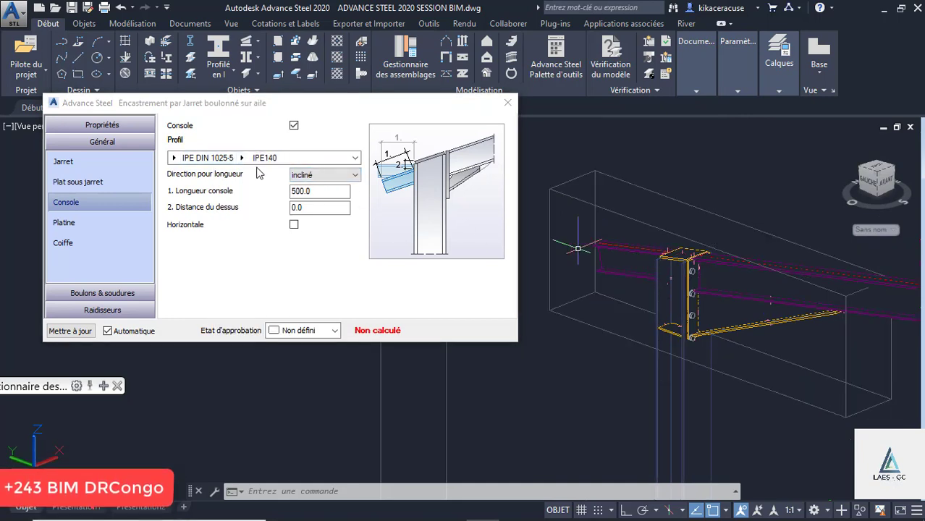
{"action": "left_click", "coordinate": [294, 126]}
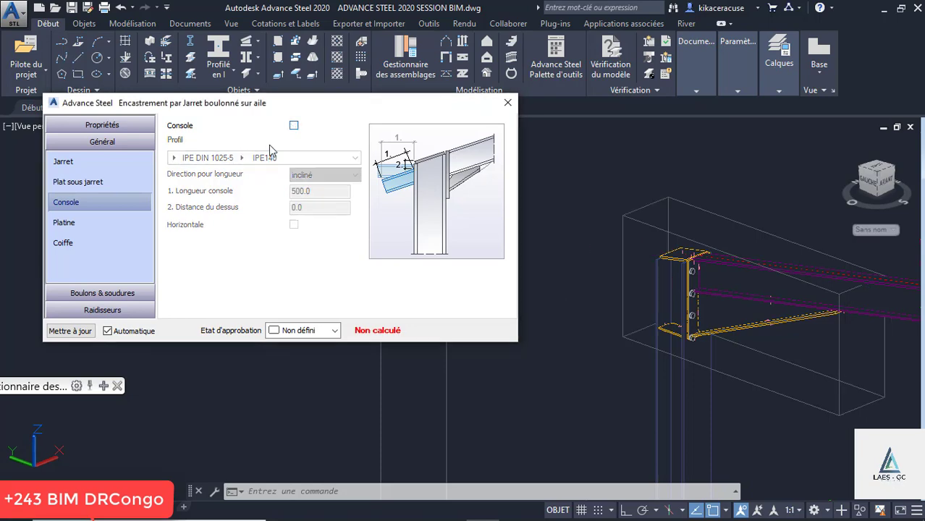
Try an end plate width (Largeur) of 170 and compare the plate with the column flange
{"action": "scroll", "coordinate": [749, 329], "scroll_direction": "up", "scroll_amount": 3}
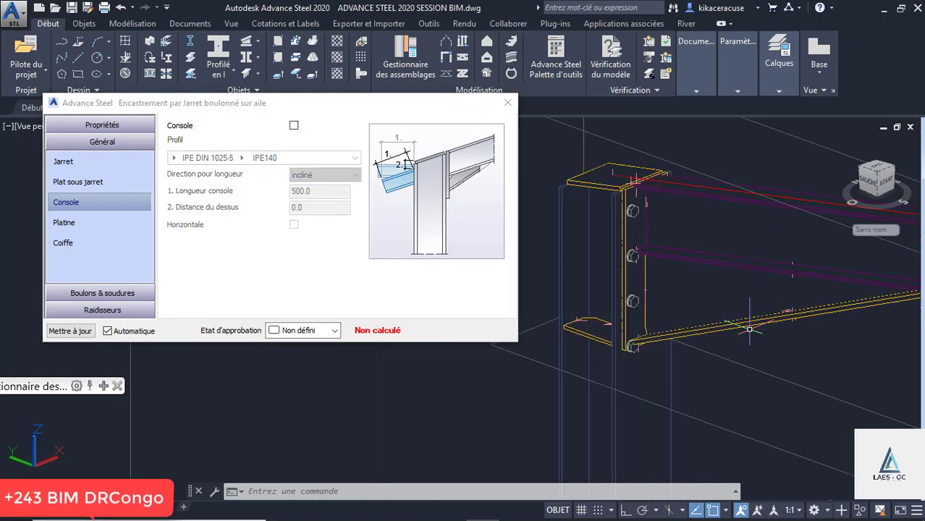
{"action": "left_click", "coordinate": [80, 223]}
{"action": "left_click", "coordinate": [318, 240]}
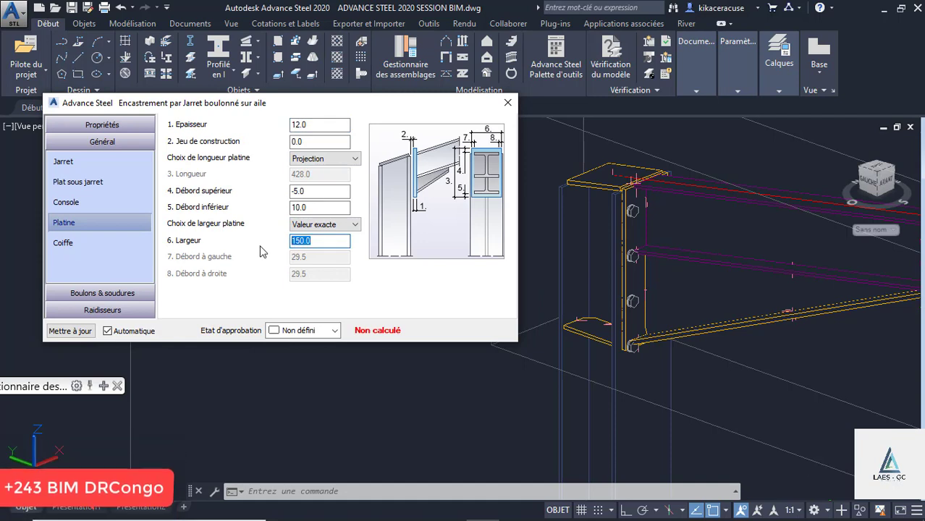
{"action": "type", "text": "17"}
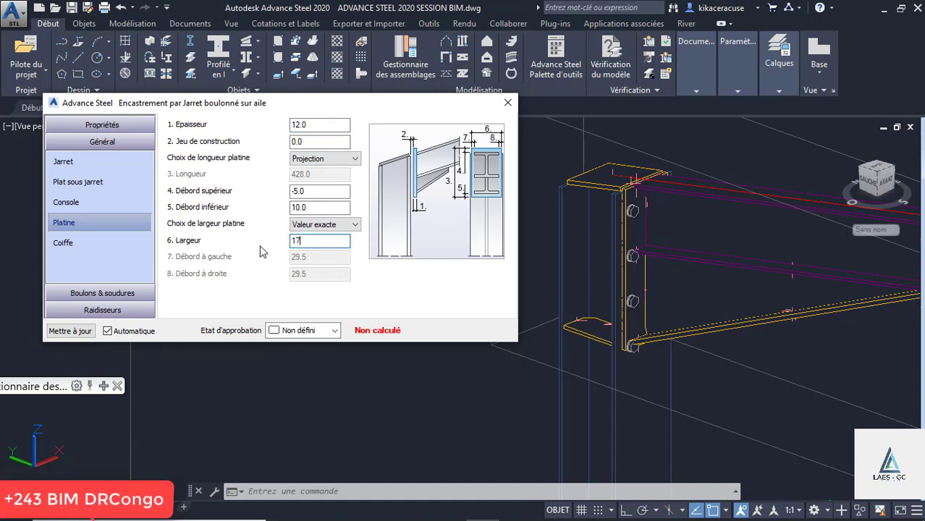
{"action": "type", "text": "0"}
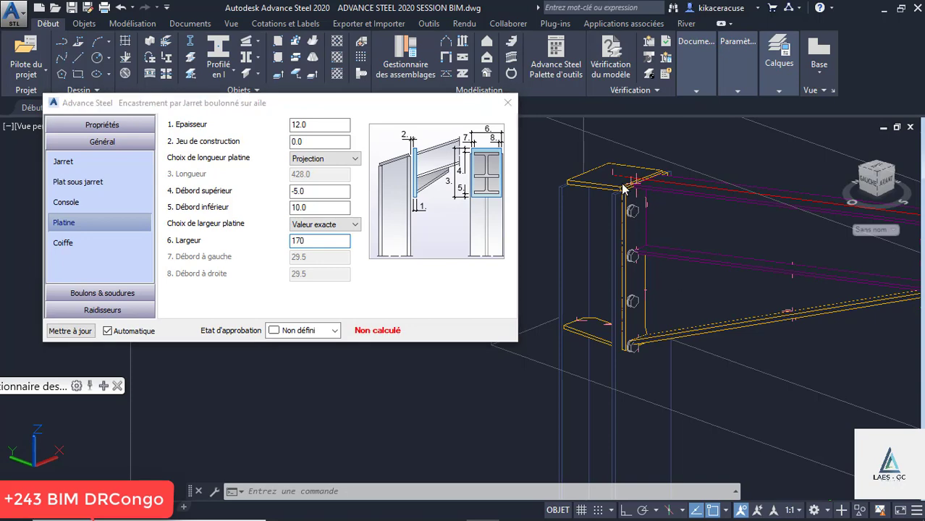
{"action": "scroll", "coordinate": [614, 186], "scroll_direction": "up", "scroll_amount": 5}
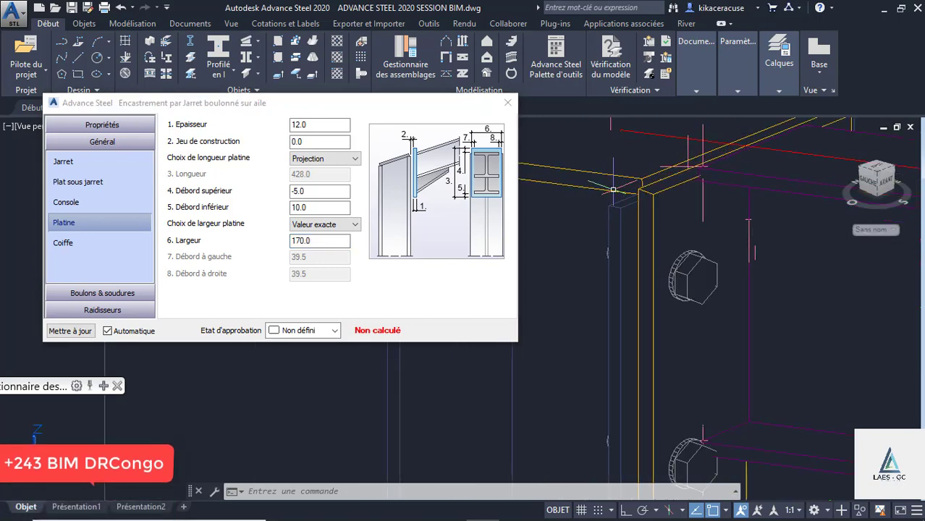
Set the end plate's width (Largeur) to 200 and check the plate against the column from behind
{"action": "left_click", "coordinate": [318, 207]}
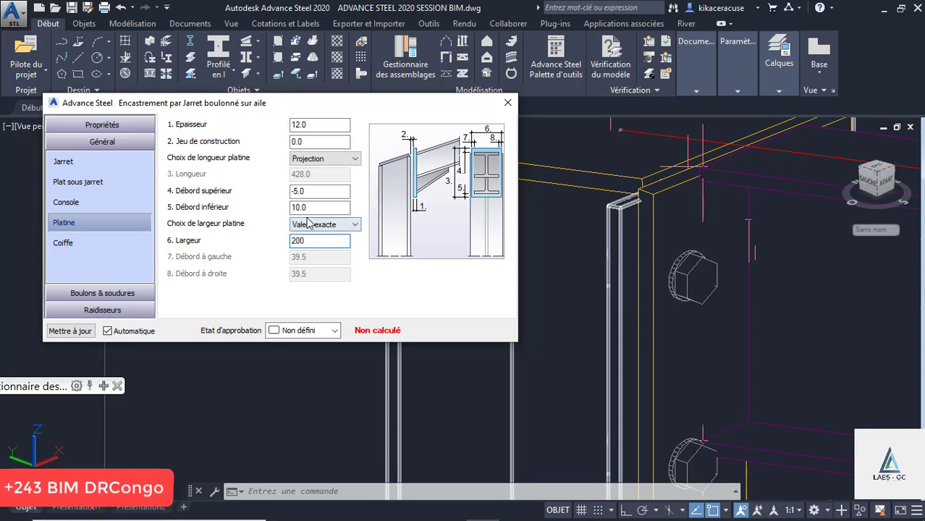
{"action": "key", "text": "Tab"}
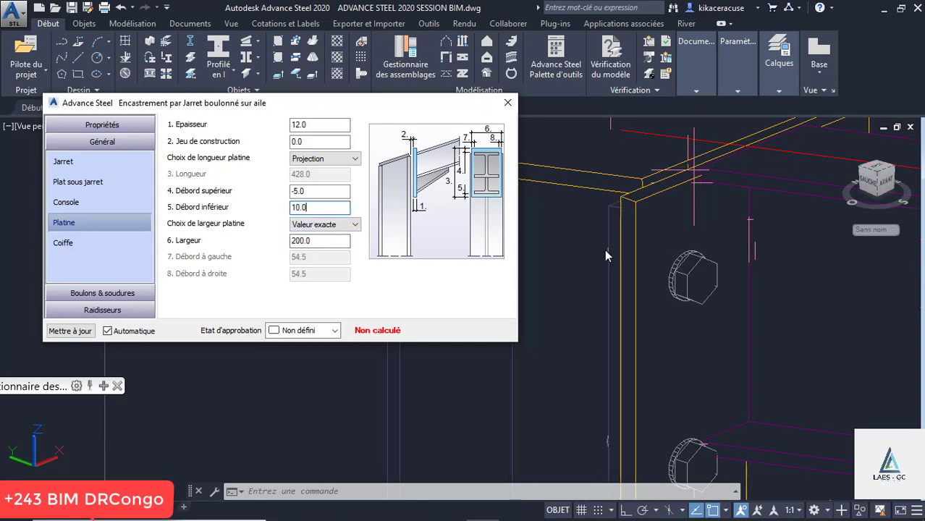
{"action": "scroll", "coordinate": [606, 255], "scroll_direction": "down", "scroll_amount": 3}
{"action": "middle_click_drag", "start_coordinate": [630, 282], "coordinate": [609, 298], "text": "shift"}
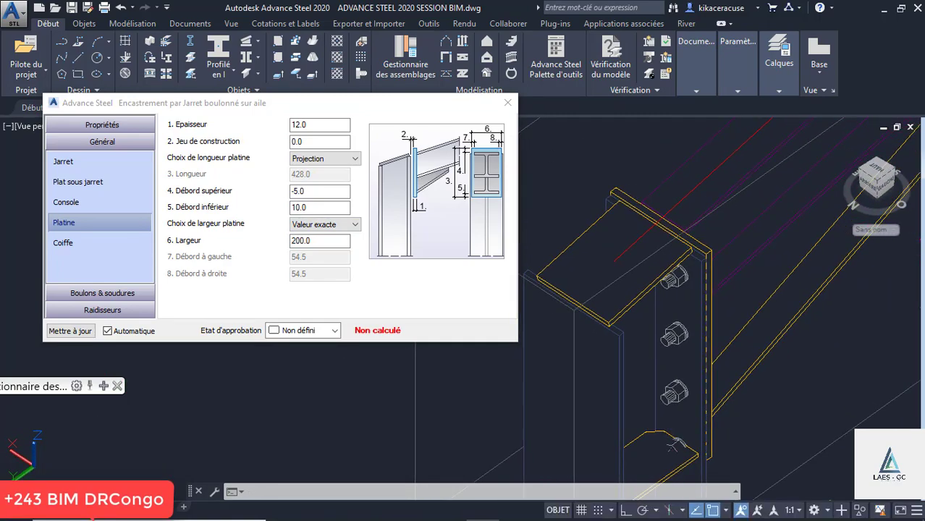
Make the column's cap plate (Coiffe) horizontal
{"action": "middle_click_drag", "start_coordinate": [615, 347], "coordinate": [514, 248], "text": "shift"}
{"action": "left_click", "coordinate": [80, 246]}
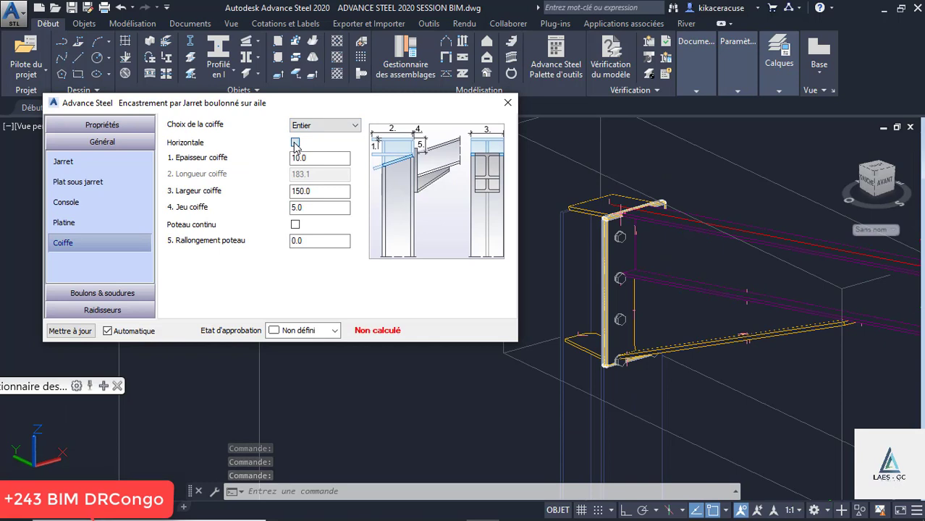
{"action": "left_click", "coordinate": [296, 142]}
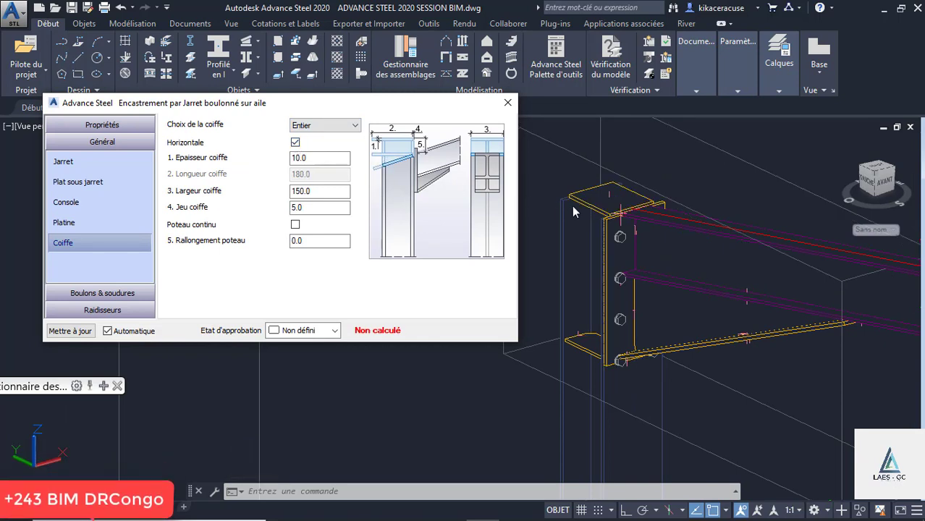
Set the diameter of the column-to-rafter haunch connection's bolts to 18 mm and inspect the bolts at the end plate
{"action": "middle_click_drag", "start_coordinate": [572, 207], "coordinate": [730, 198], "text": "shift"}
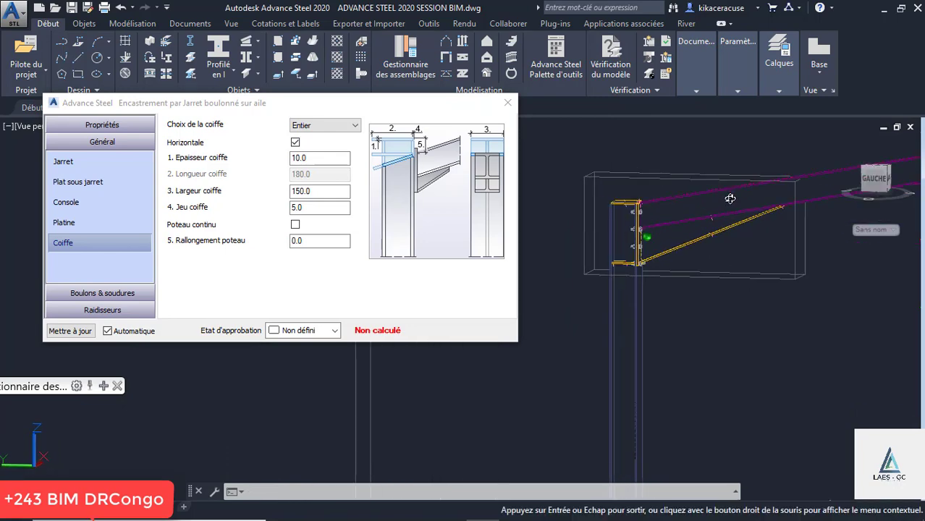
{"action": "scroll", "coordinate": [653, 251], "scroll_direction": "up", "scroll_amount": 3}
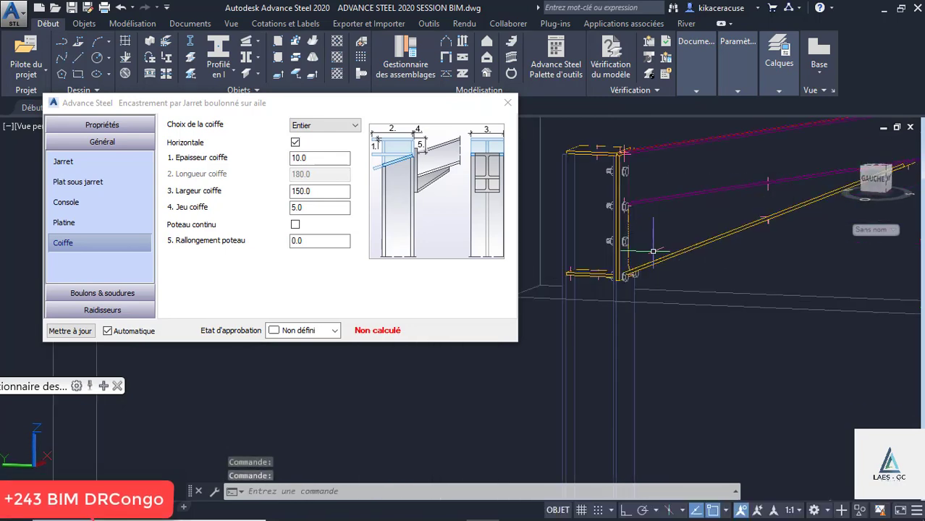
{"action": "scroll", "coordinate": [652, 251], "scroll_direction": "up", "scroll_amount": 3}
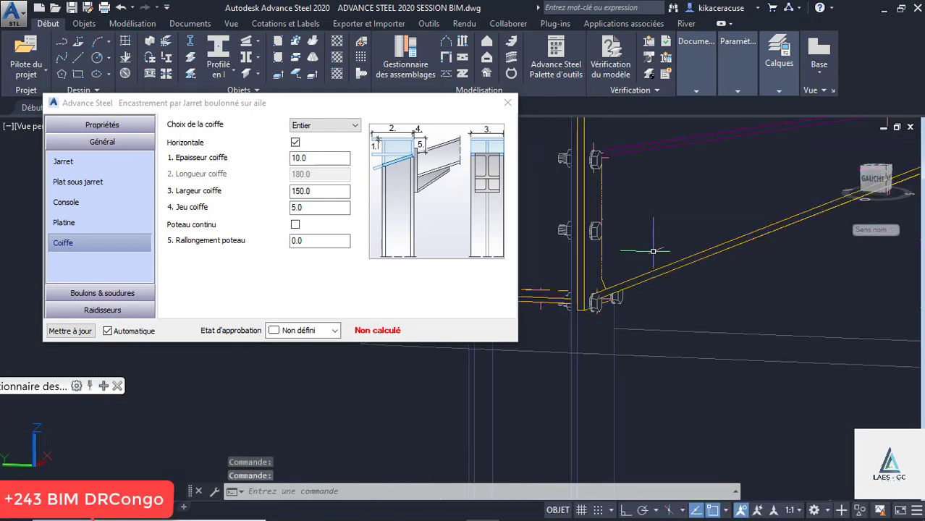
{"action": "left_click", "coordinate": [107, 292]}
{"action": "left_click", "coordinate": [313, 125]}
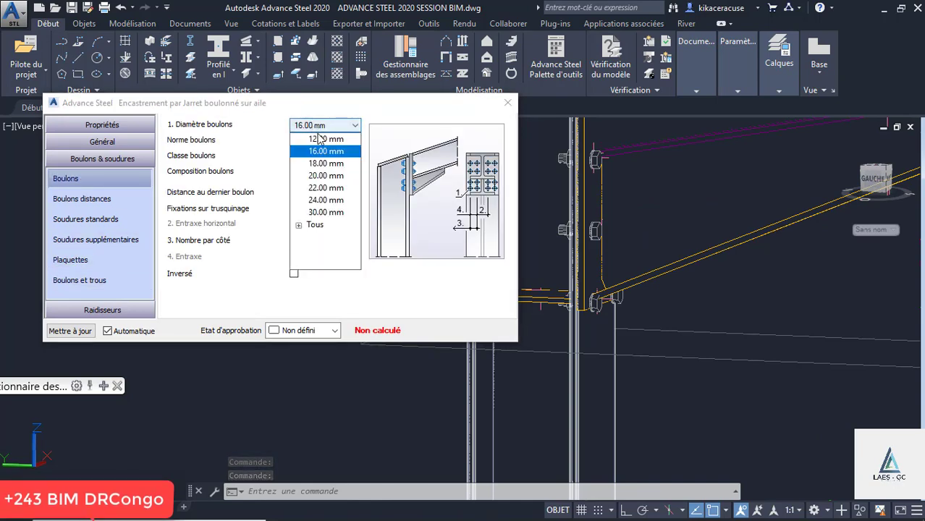
{"action": "left_click", "coordinate": [322, 164]}
{"action": "middle_click_drag", "start_coordinate": [600, 270], "coordinate": [631, 315], "text": "shift"}
{"action": "scroll", "coordinate": [632, 197], "scroll_direction": "up", "scroll_amount": 3}
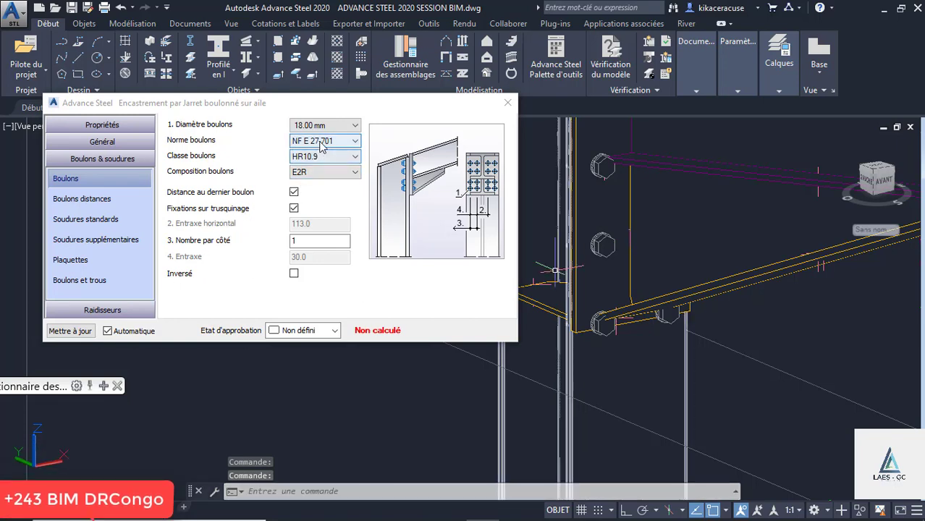
Try spacings (Entraxe) of 100, 90 and 80 for bolt group 1 and compare the bolt positions on the end plate
{"action": "left_click", "coordinate": [90, 202]}
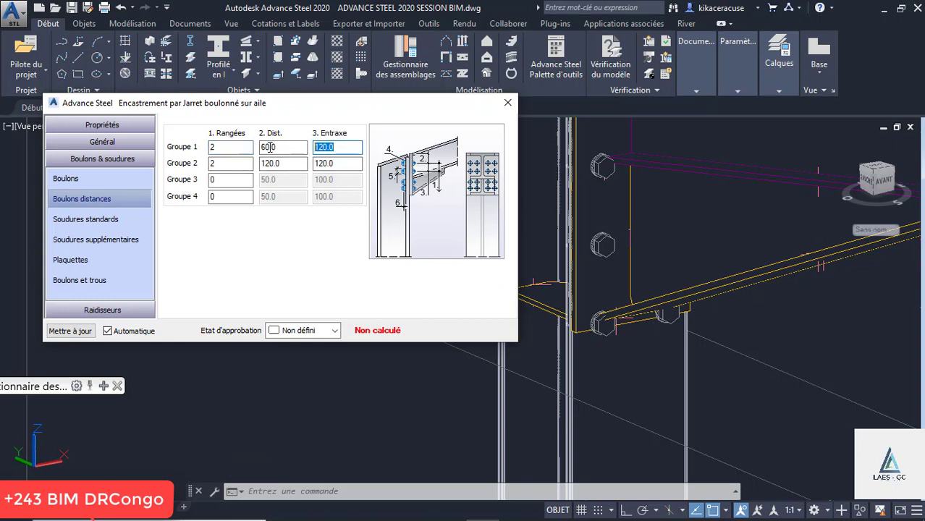
{"action": "type", "text": "100"}
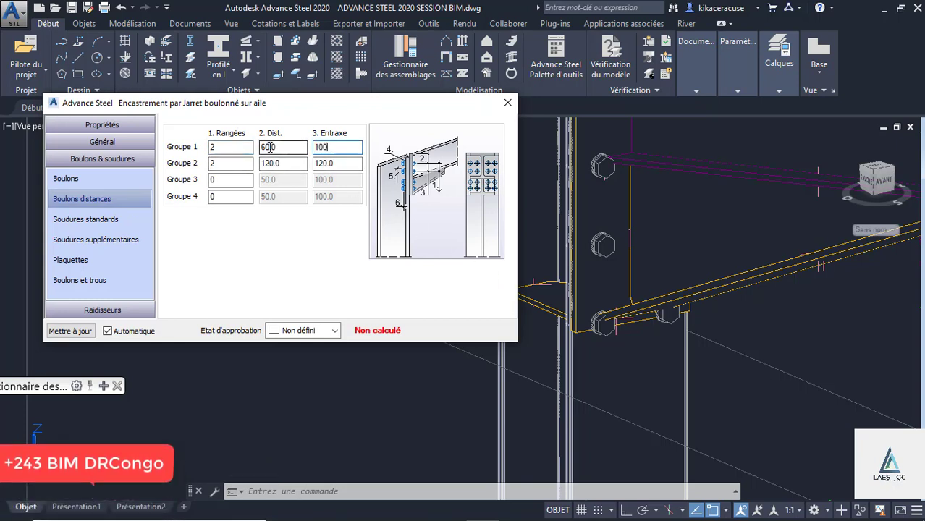
{"action": "left_click", "coordinate": [340, 162]}
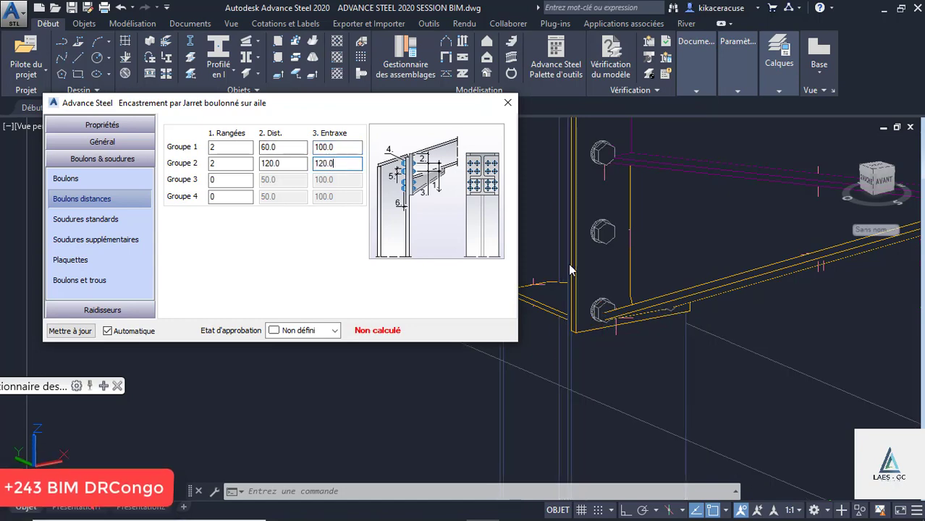
{"action": "scroll", "coordinate": [622, 267], "scroll_direction": "up", "scroll_amount": 3}
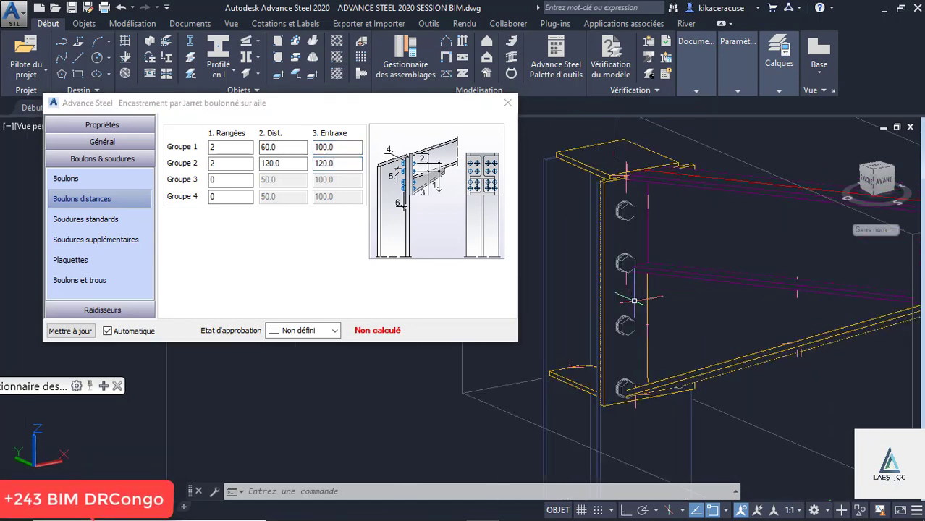
{"action": "left_click", "coordinate": [315, 147]}
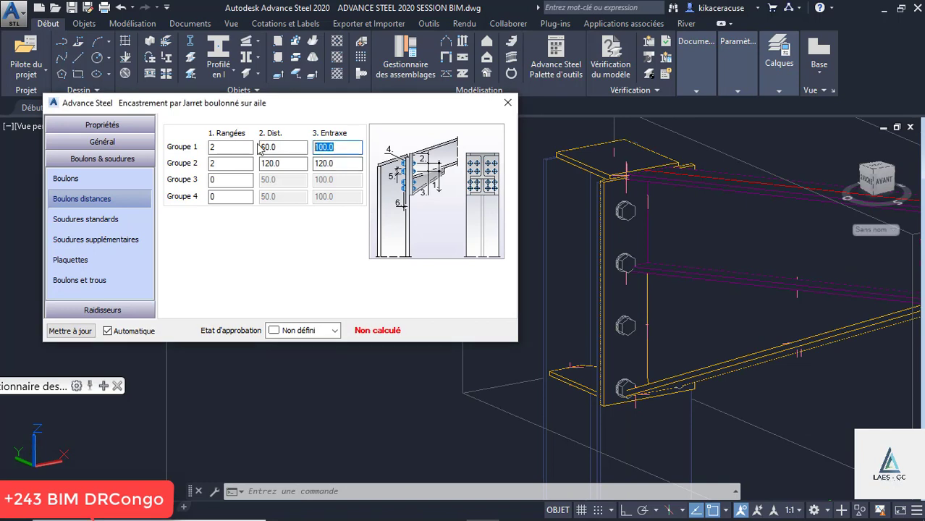
{"action": "type", "text": "90"}
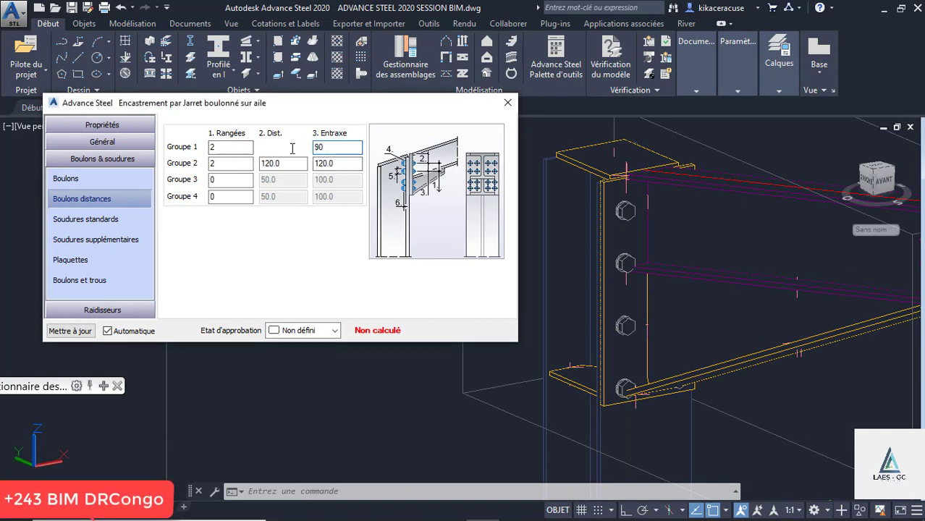
{"action": "left_click", "coordinate": [355, 152]}
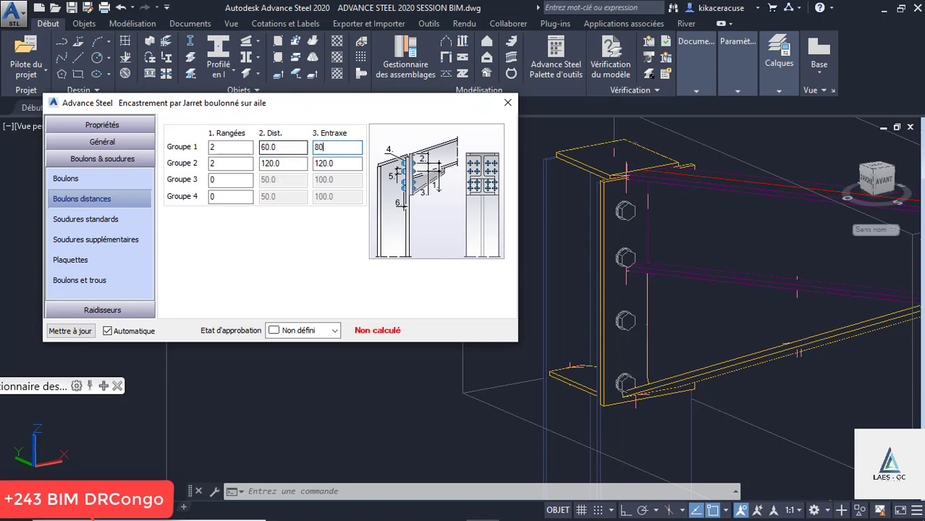
{"action": "left_click", "coordinate": [286, 160]}
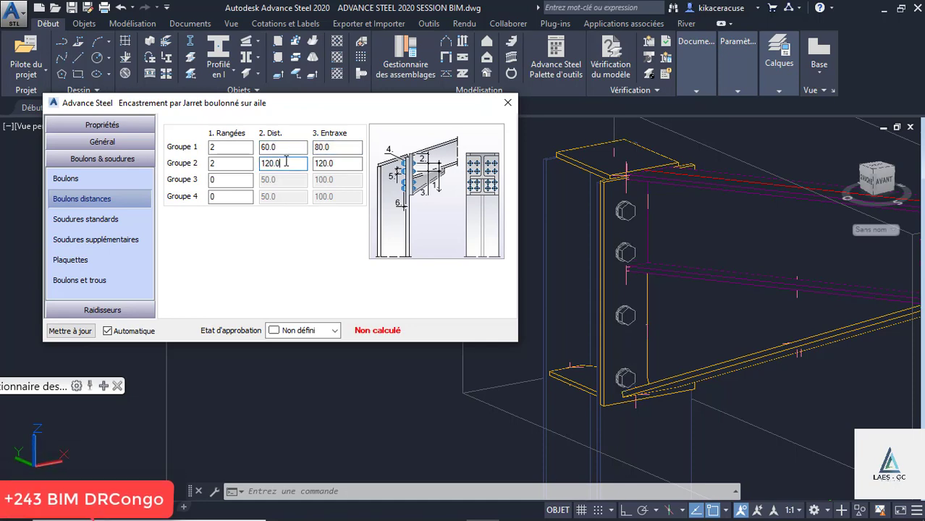
{"action": "scroll", "coordinate": [629, 377], "scroll_direction": "up", "scroll_amount": 3}
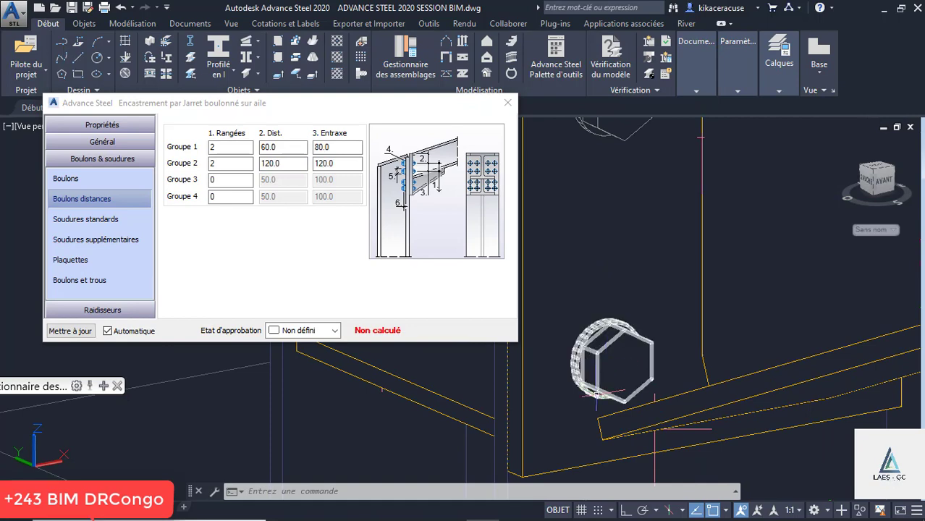
{"action": "scroll", "coordinate": [606, 403], "scroll_direction": "down", "scroll_amount": 3}
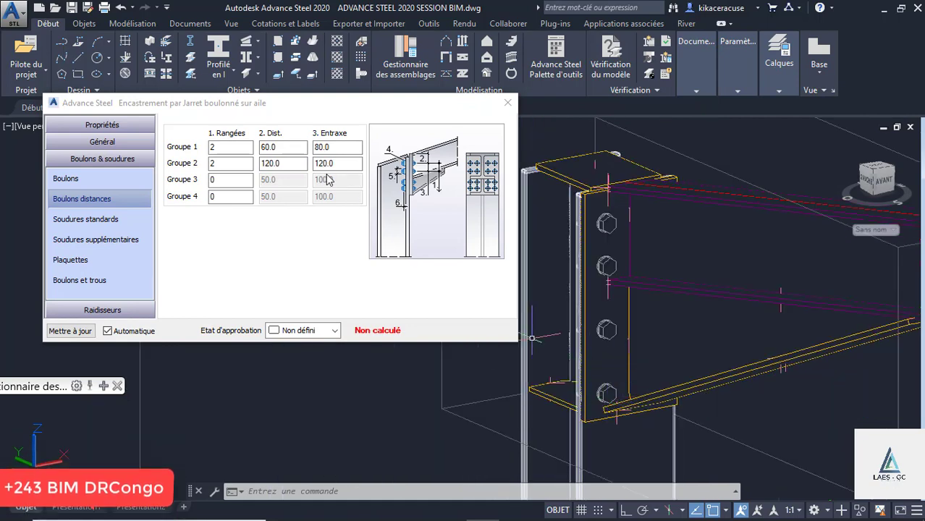
Set the spacing (Entraxe) of bolt group 1 to 60
{"action": "left_click", "coordinate": [344, 161]}
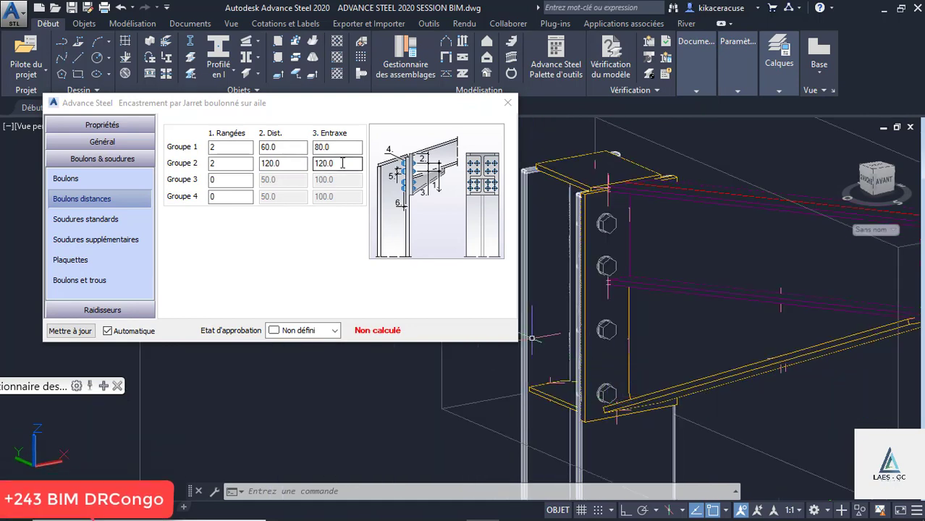
{"action": "key", "text": "shift+Tab"}
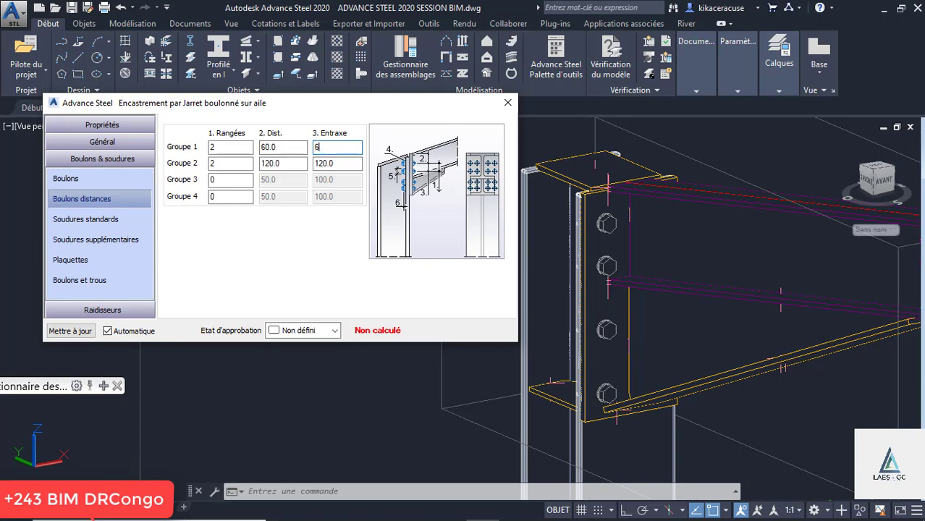
{"action": "type", "text": "60"}
{"action": "left_click", "coordinate": [294, 164]}
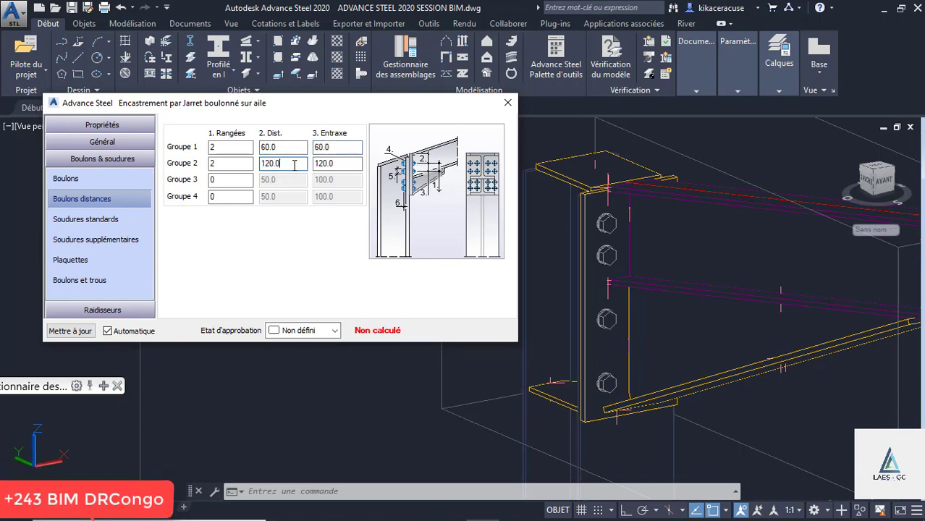
{"action": "scroll", "coordinate": [594, 207], "scroll_direction": "down", "scroll_amount": 2}
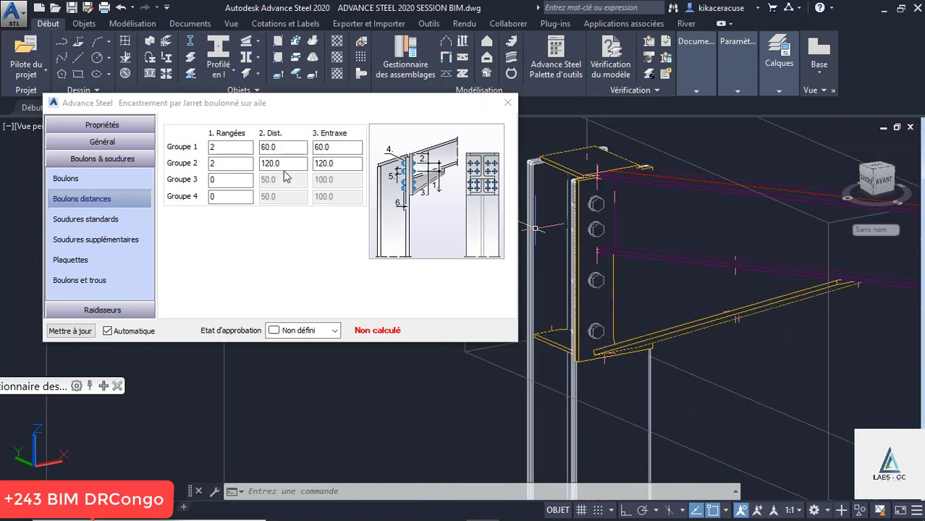
Set the distance (Dist.) of bolt group 1 to 70, after trying 50
{"action": "double_click", "coordinate": [287, 147]}
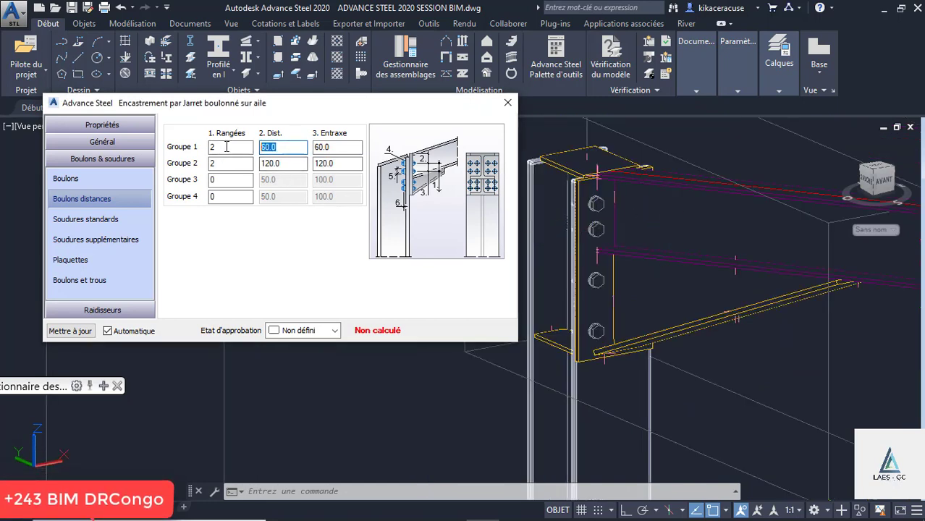
{"action": "type", "text": "50"}
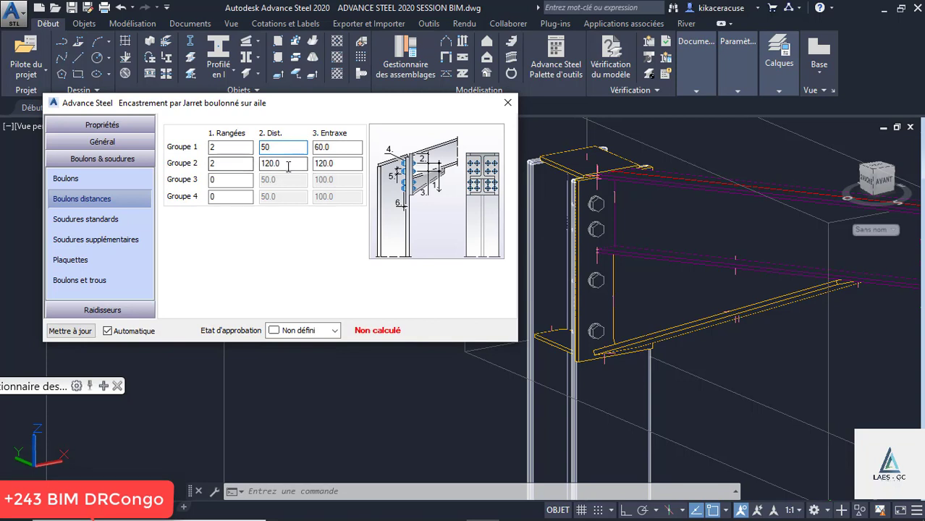
{"action": "left_click", "coordinate": [287, 166]}
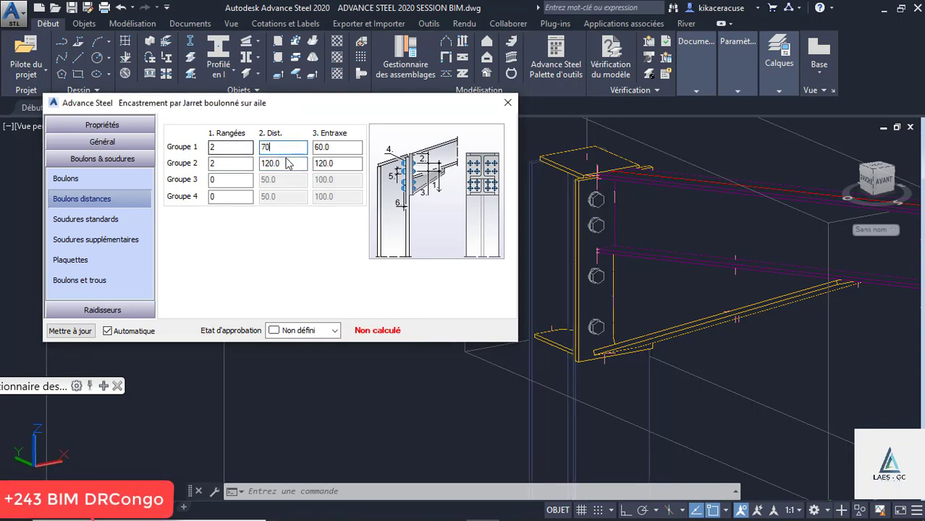
Set bolt group 2's distance (Dist.) to 100 and its spacing (Entraxe) to 120, after trying a spacing of 100, and finish editing the connection
{"action": "left_click", "coordinate": [283, 163]}
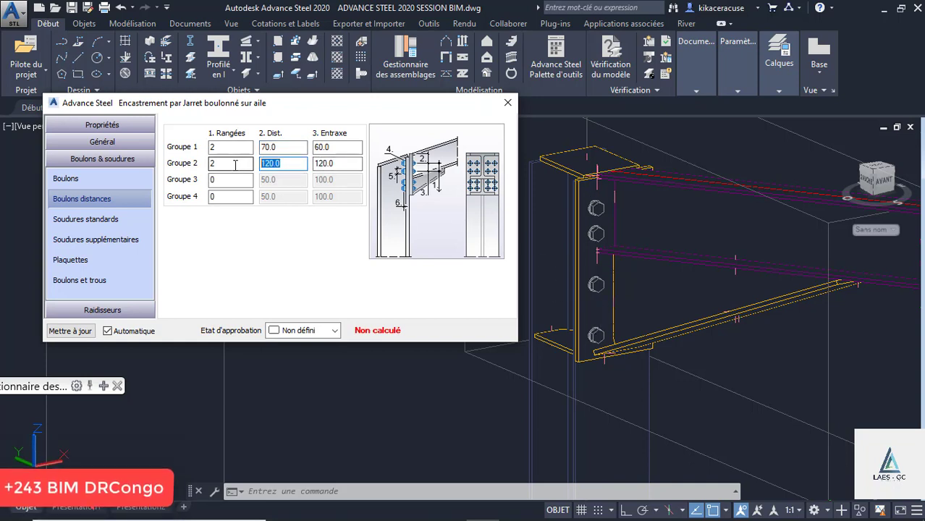
{"action": "left_click", "coordinate": [290, 147]}
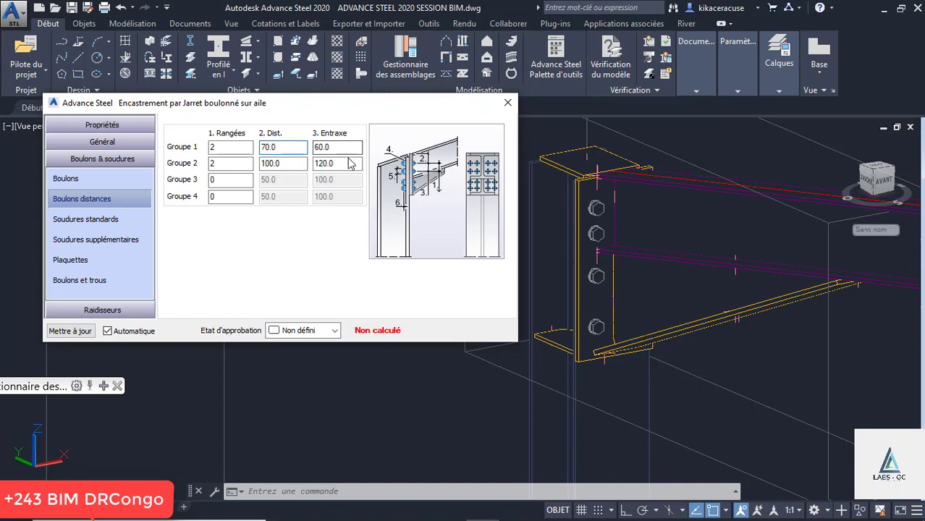
{"action": "type", "text": "100"}
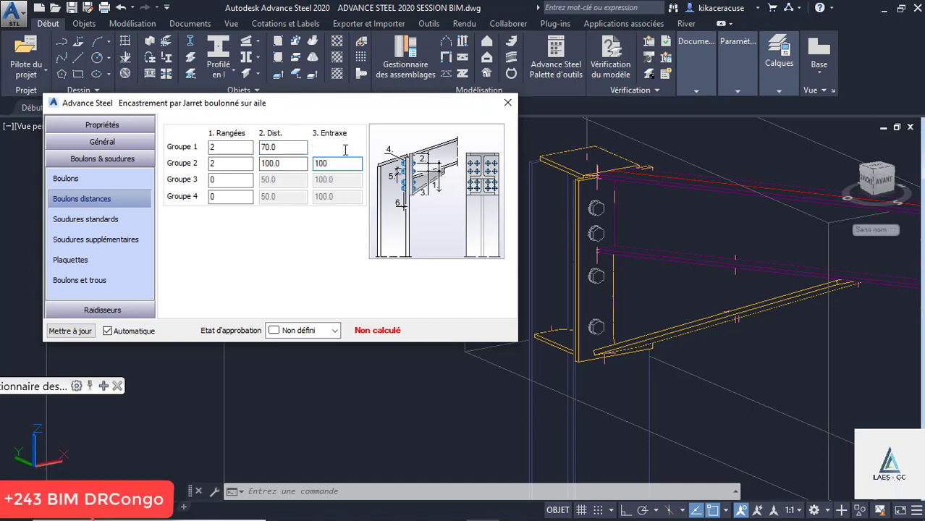
{"action": "left_click", "coordinate": [346, 148]}
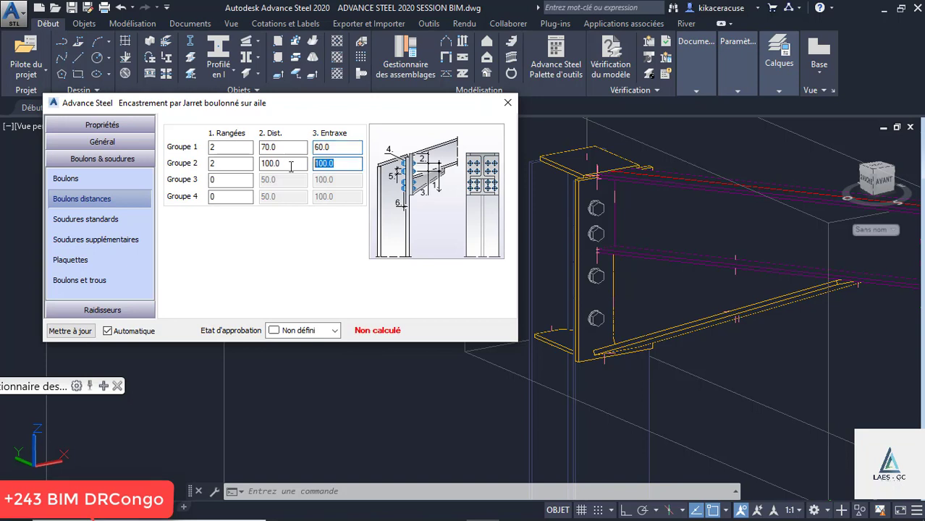
{"action": "type", "text": "120"}
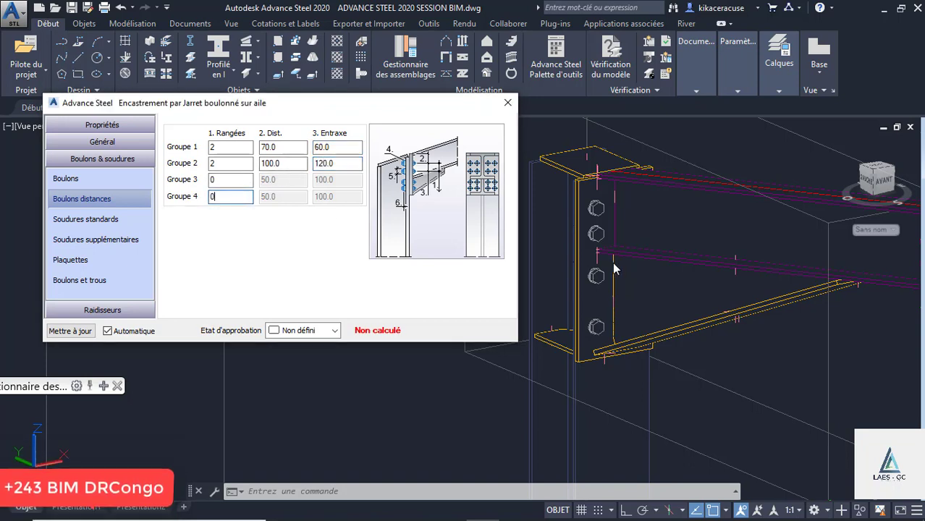
{"action": "scroll", "coordinate": [603, 258], "scroll_direction": "down", "scroll_amount": 4}
{"action": "scroll", "coordinate": [604, 258], "scroll_direction": "up", "scroll_amount": 3}
{"action": "scroll", "coordinate": [605, 259], "scroll_direction": "down", "scroll_amount": 3}
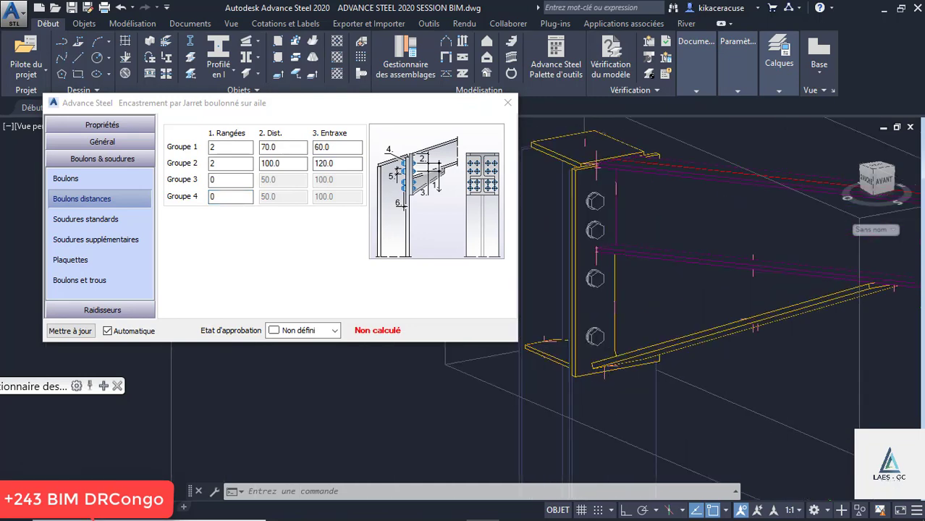
{"action": "left_click", "coordinate": [507, 103]}
Propagate the haunch connection's settings to the opposite column-to-rafter connection and check the frame
{"action": "scroll", "coordinate": [394, 362], "scroll_direction": "down", "scroll_amount": 4}
{"action": "scroll", "coordinate": [507, 275], "scroll_direction": "up", "scroll_amount": 3}
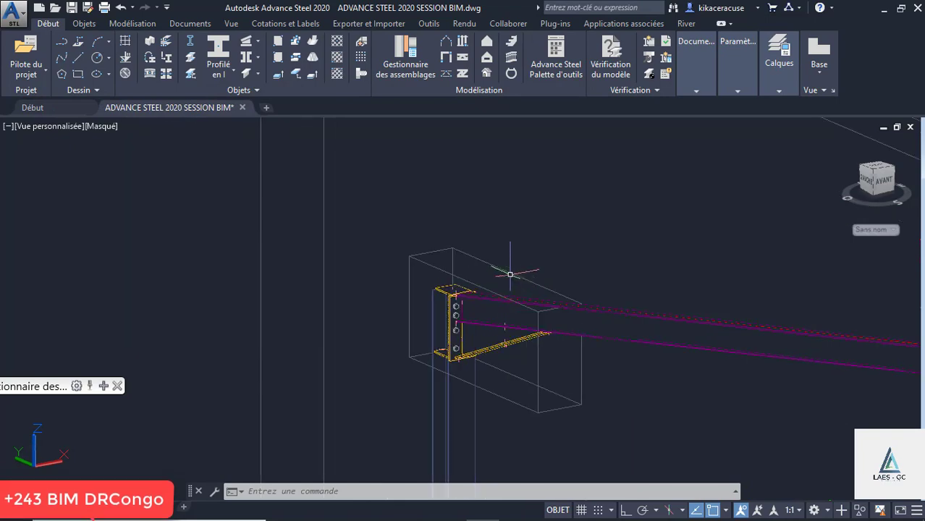
{"action": "right_click", "coordinate": [508, 269]}
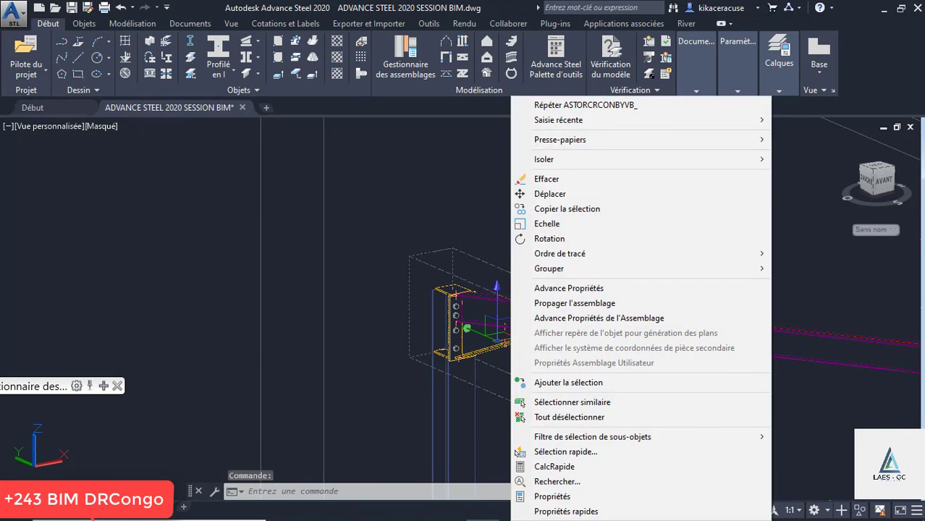
{"action": "left_click", "coordinate": [593, 303]}
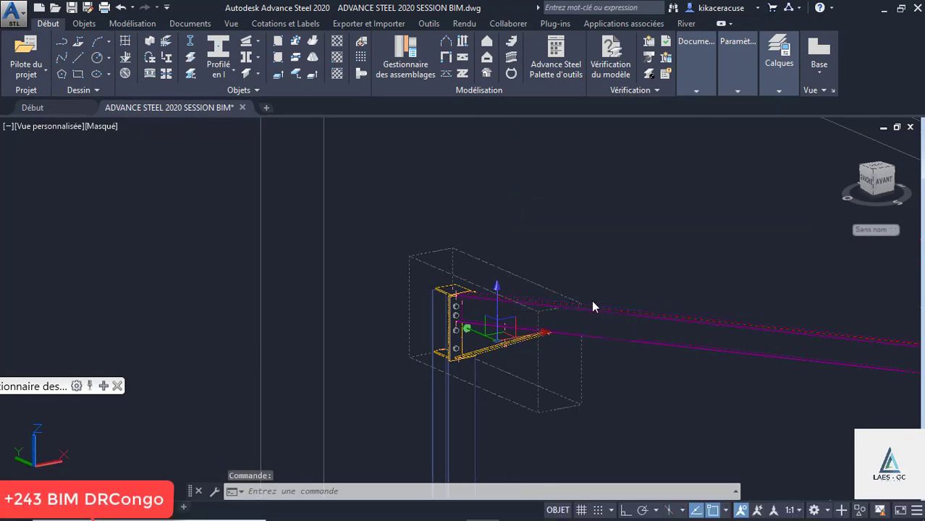
{"action": "scroll", "coordinate": [348, 227], "scroll_direction": "down", "scroll_amount": 5}
{"action": "scroll", "coordinate": [481, 251], "scroll_direction": "up", "scroll_amount": 3}
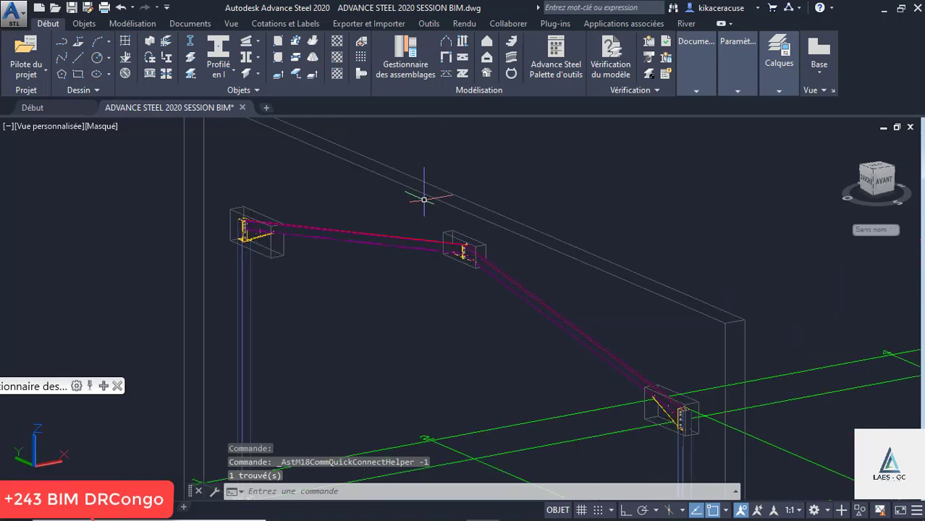
Review the sequence settings of the numbered axis group on the 25000 by 18000 grid
{"action": "scroll", "coordinate": [424, 199], "scroll_direction": "down", "scroll_amount": 6}
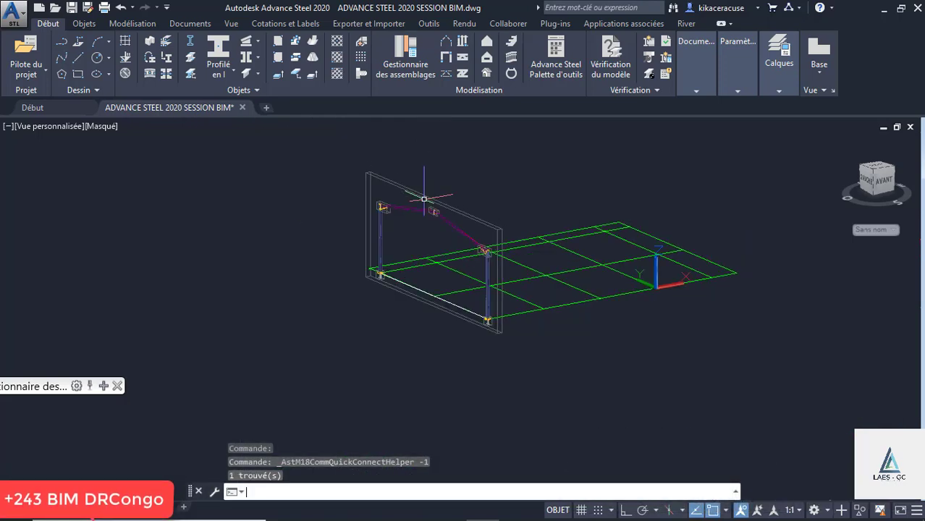
{"action": "scroll", "coordinate": [436, 281], "scroll_direction": "up", "scroll_amount": 4}
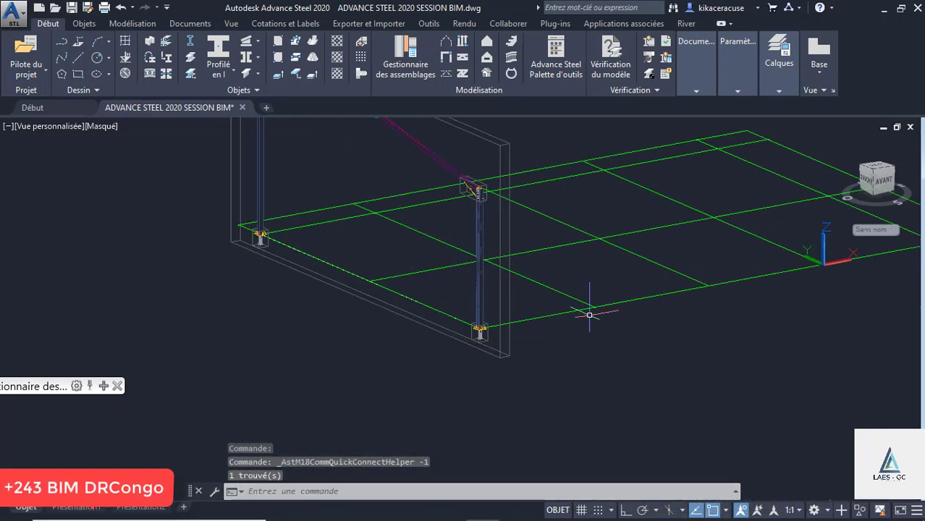
{"action": "double_click", "coordinate": [575, 298]}
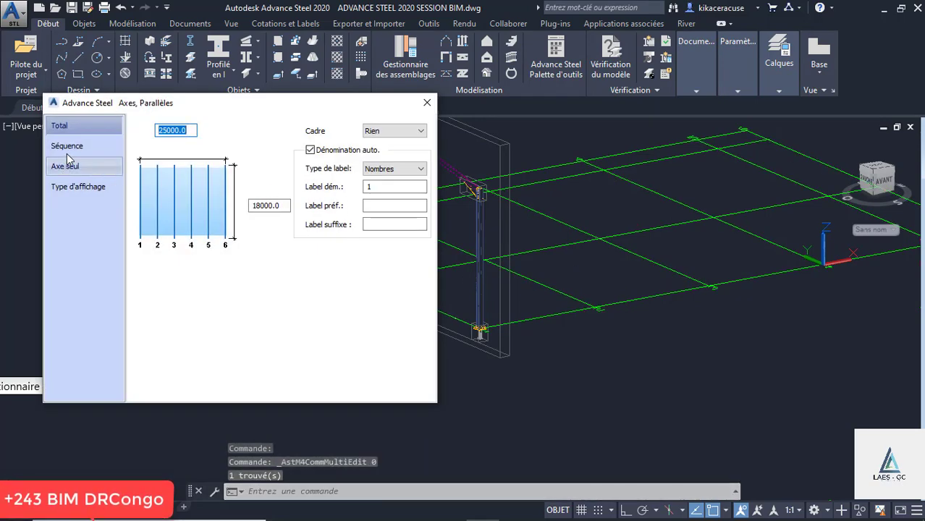
{"action": "left_click", "coordinate": [68, 147]}
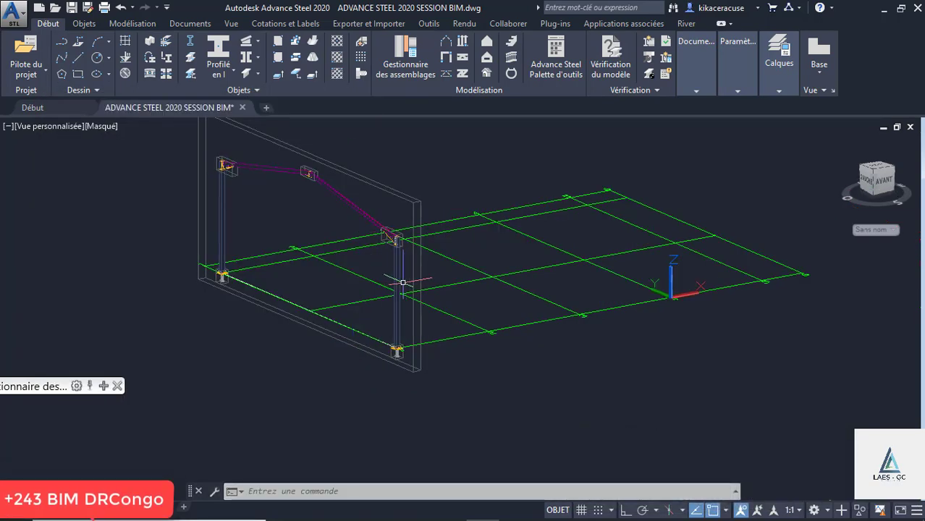
{"action": "scroll", "coordinate": [709, 311], "scroll_direction": "up", "scroll_amount": 2}
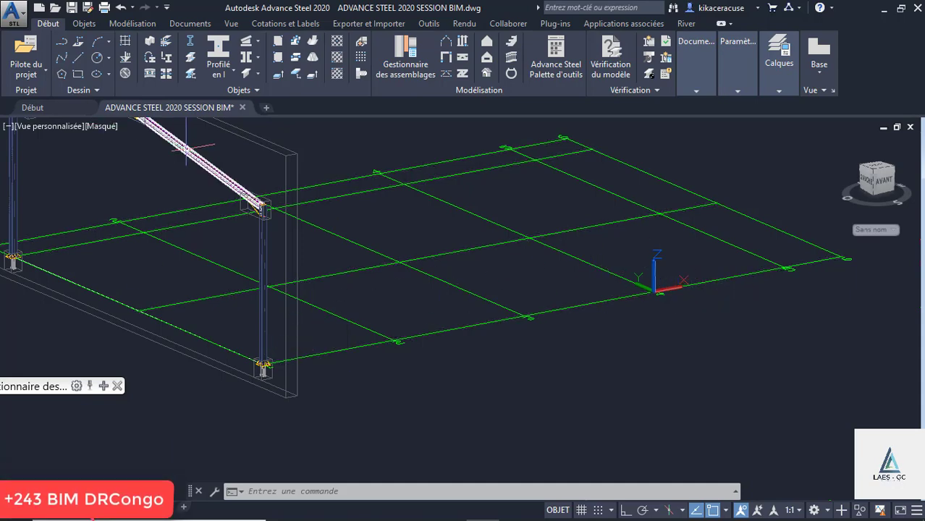
{"action": "scroll", "coordinate": [473, 355], "scroll_direction": "down", "scroll_amount": 4}
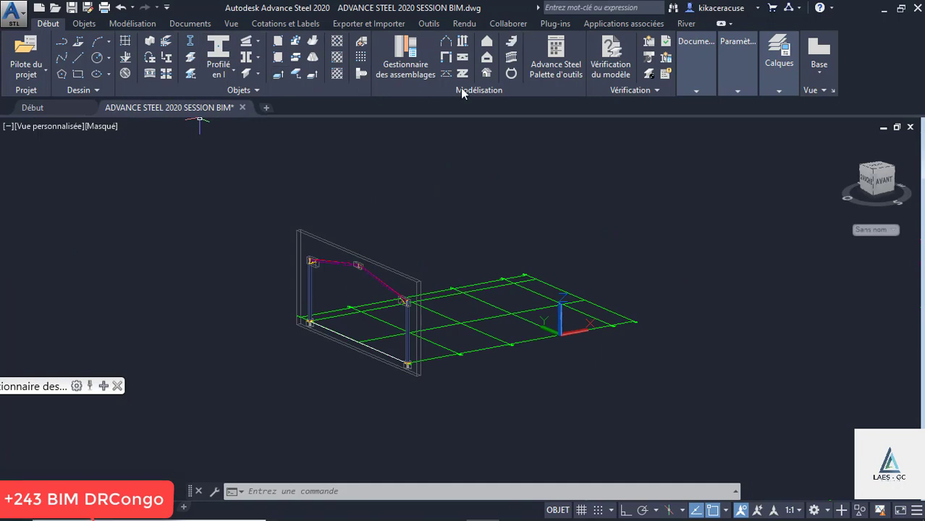
Display the Advance Steel tool palette, move it clear of the drawing's edge and show its Outils category
{"action": "left_click", "coordinate": [555, 57]}
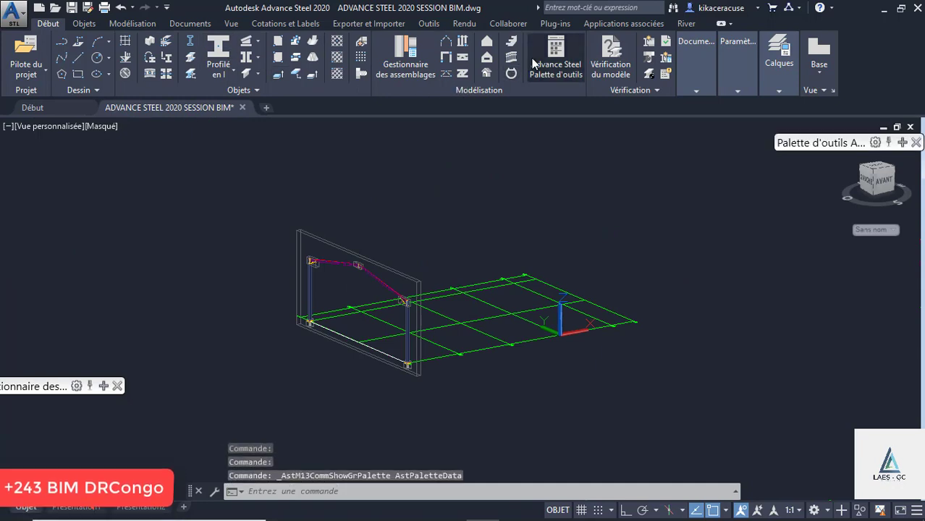
{"action": "left_click_drag", "start_coordinate": [815, 150], "coordinate": [759, 143]}
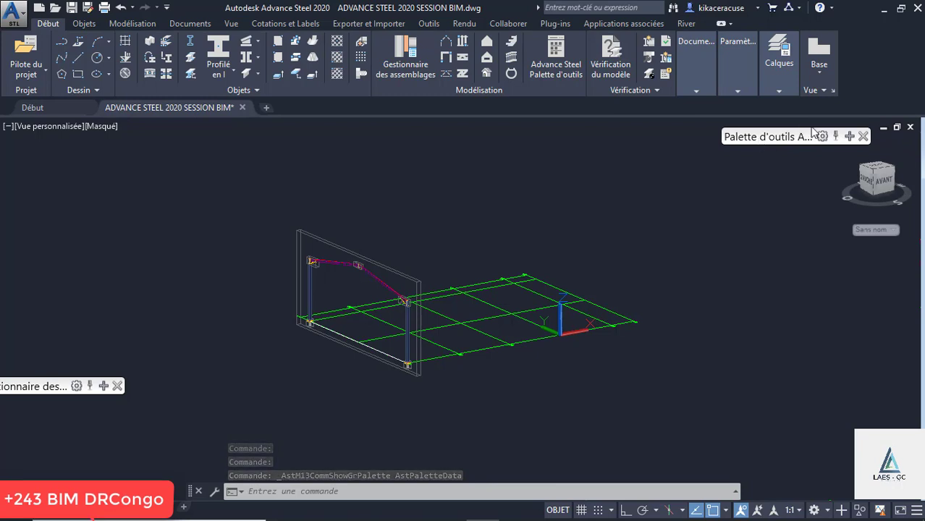
{"action": "mouse_move", "coordinate": [845, 137]}
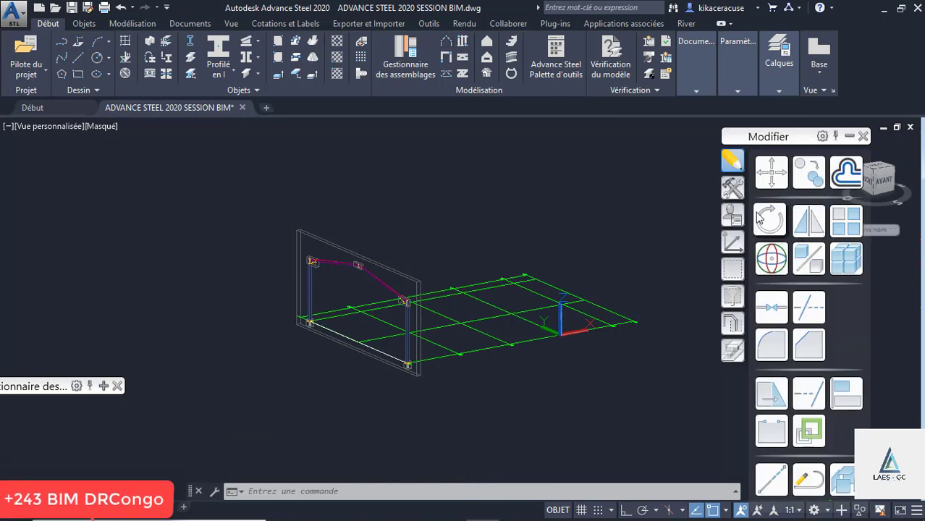
{"action": "left_click", "coordinate": [732, 188]}
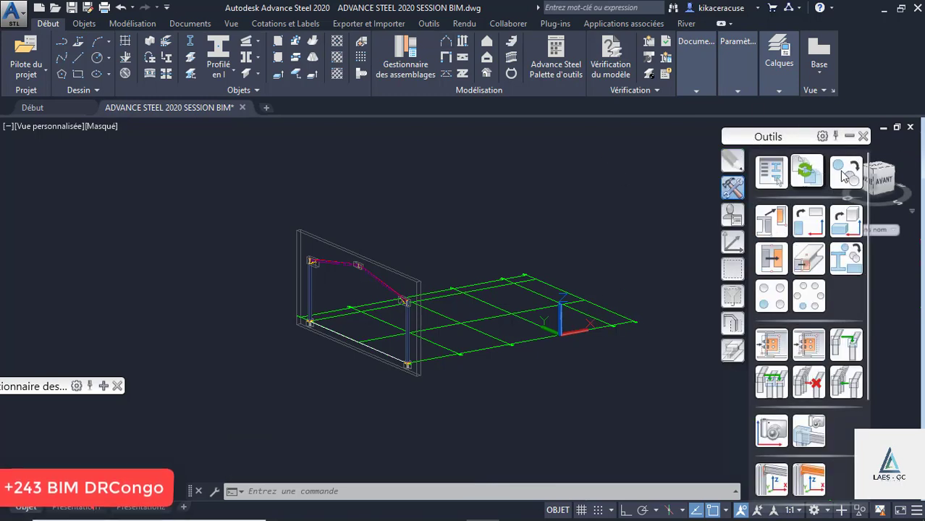
{"action": "left_click", "coordinate": [809, 172]}
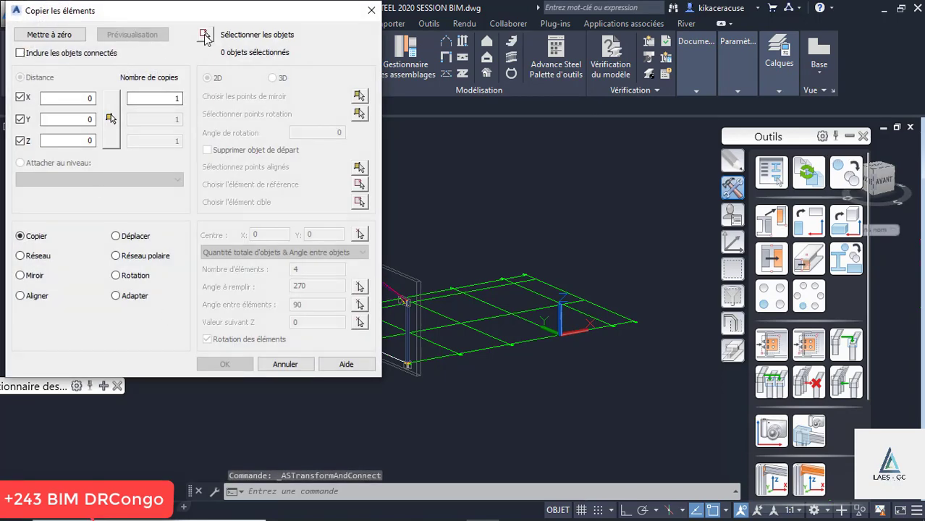
{"action": "left_click", "coordinate": [205, 35]}
{"action": "left_click", "coordinate": [258, 206]}
{"action": "left_click", "coordinate": [450, 415]}
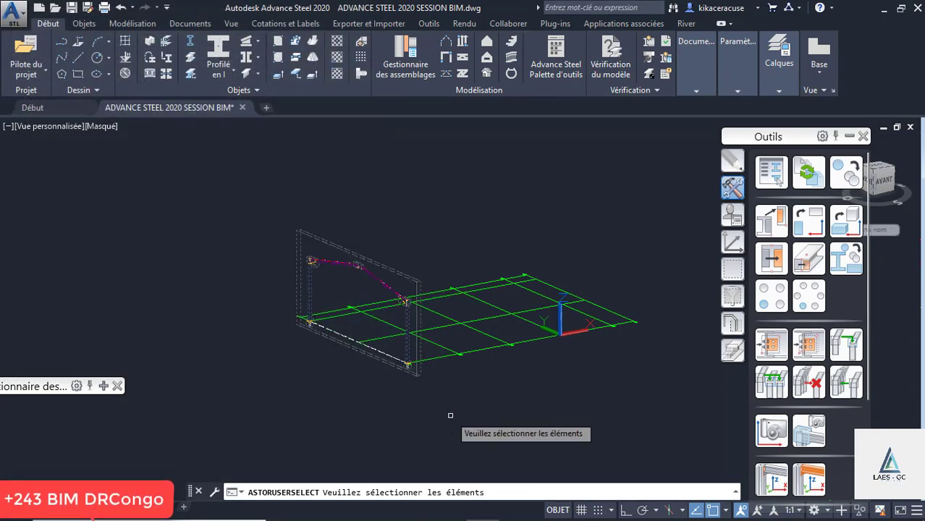
{"action": "key", "text": "Return"}
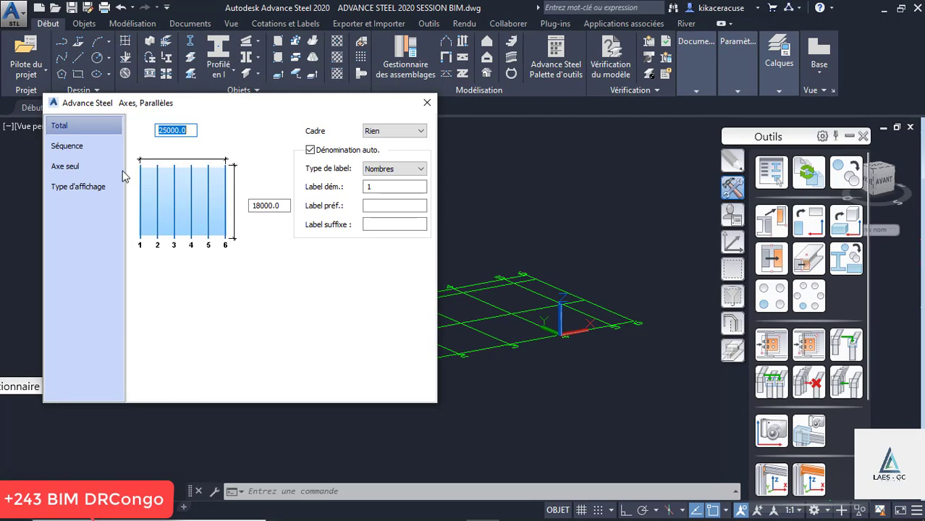
Look up the distance (D) between the numbered grid axes for spacing the frame copies
{"action": "left_click", "coordinate": [72, 149]}
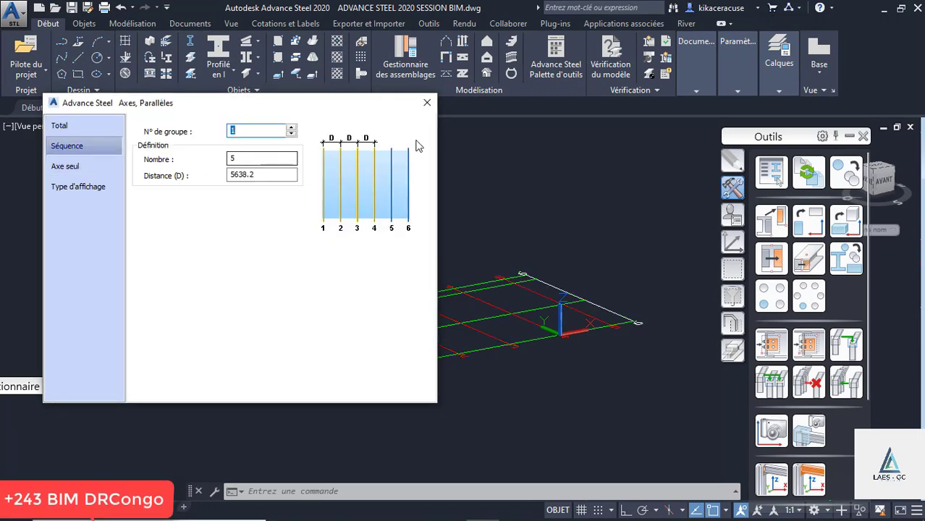
{"action": "left_click", "coordinate": [426, 106]}
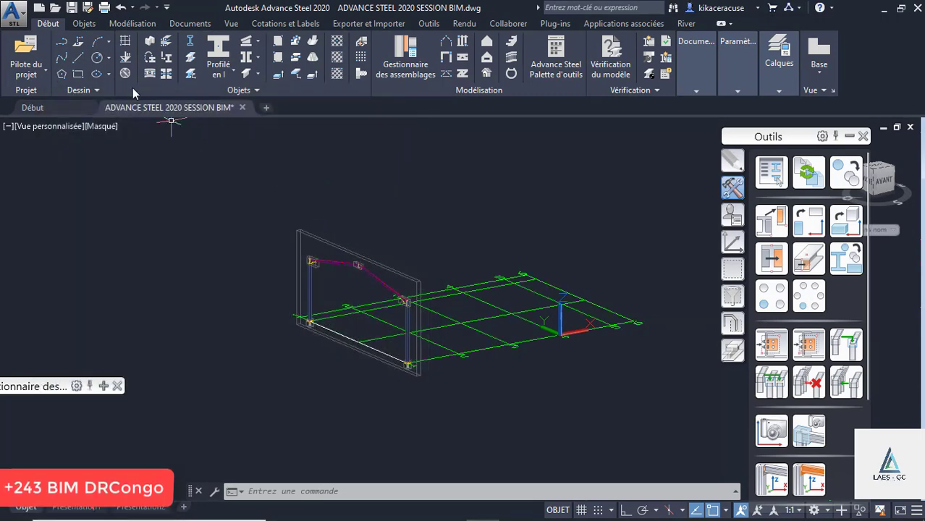
Try copying the whole portal frame once by 5638.2 along Y, and undo the copy
{"action": "left_click", "coordinate": [850, 179]}
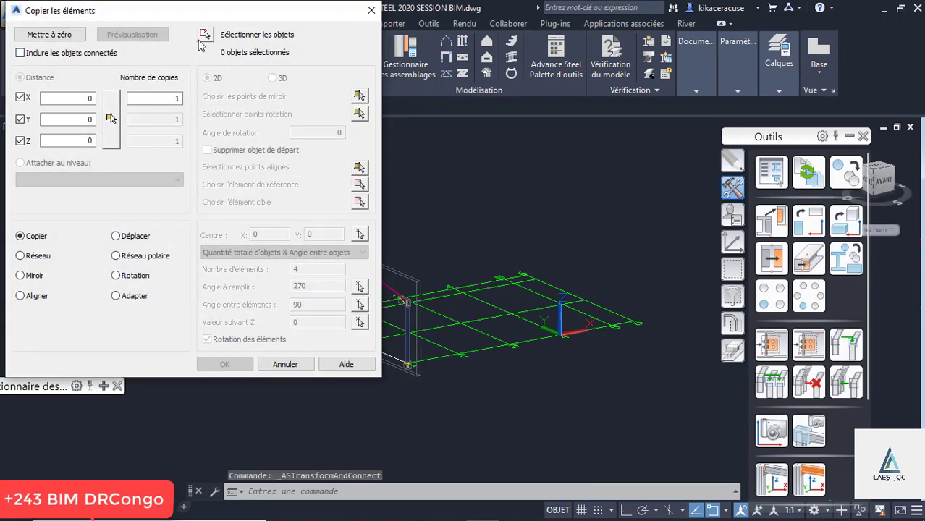
{"action": "left_click", "coordinate": [204, 37]}
{"action": "left_click", "coordinate": [252, 191]}
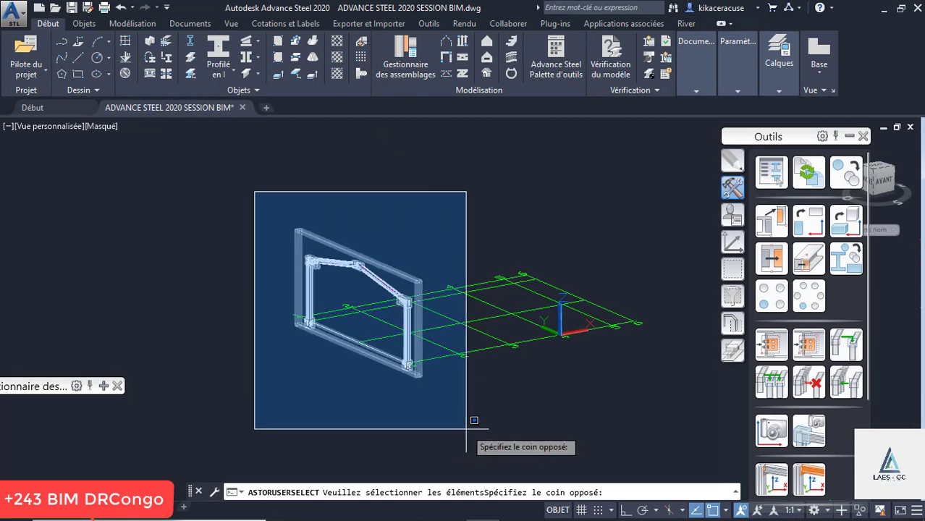
{"action": "left_click", "coordinate": [467, 429]}
{"action": "key", "text": "Return"}
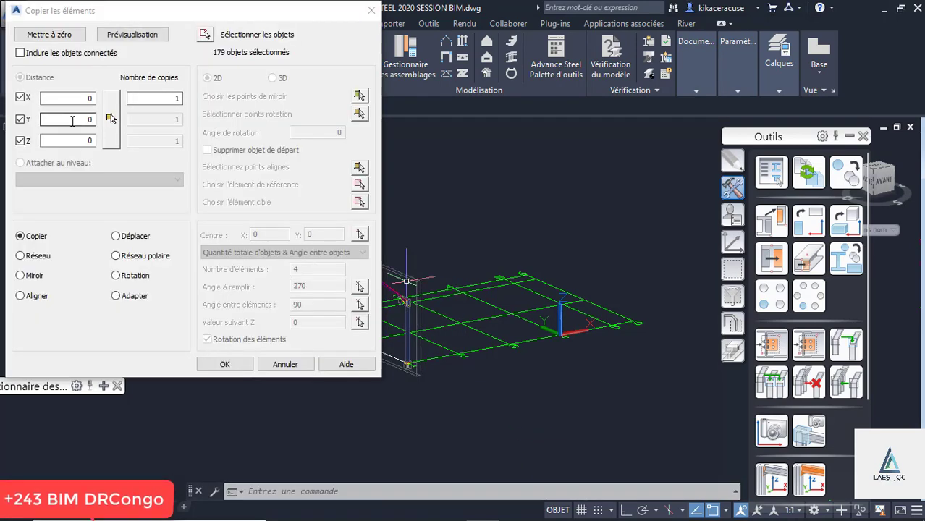
{"action": "double_click", "coordinate": [72, 120]}
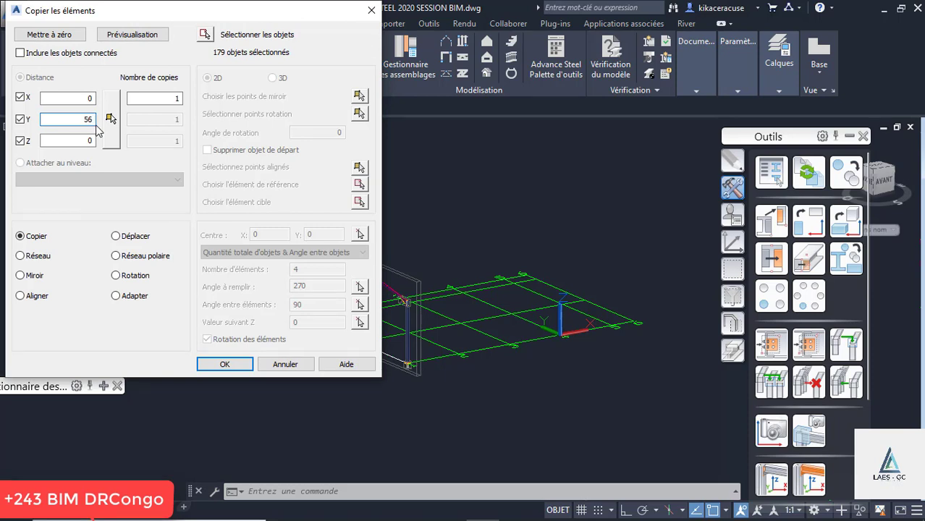
{"action": "type", "text": "5638.2"}
{"action": "left_click", "coordinate": [246, 367]}
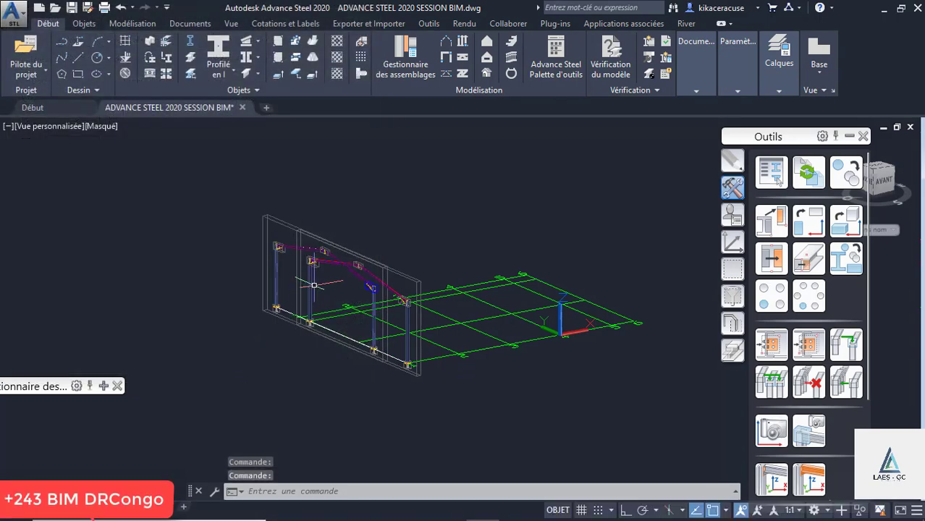
{"action": "left_click", "coordinate": [122, 8]}
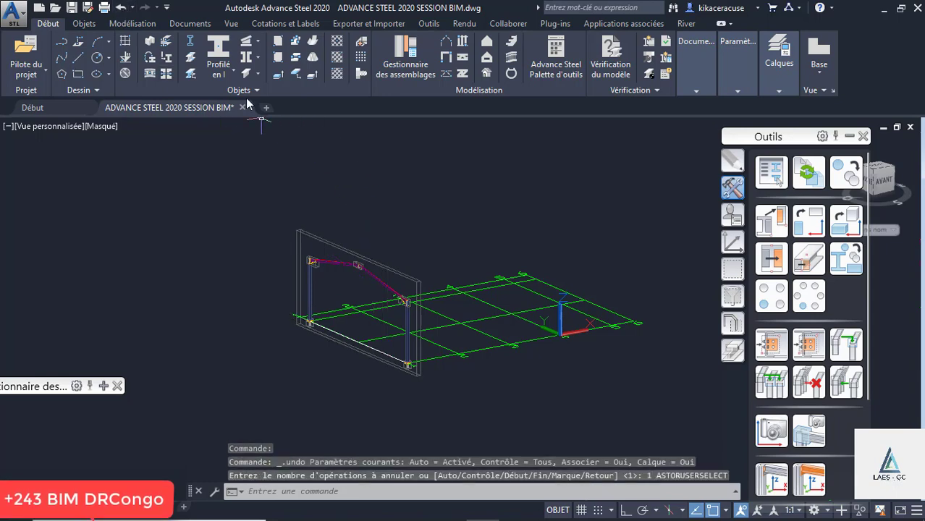
Copy the whole portal frame four times along X at a distance of 5638.2, with the Y distance set to 0
{"action": "left_click", "coordinate": [847, 172]}
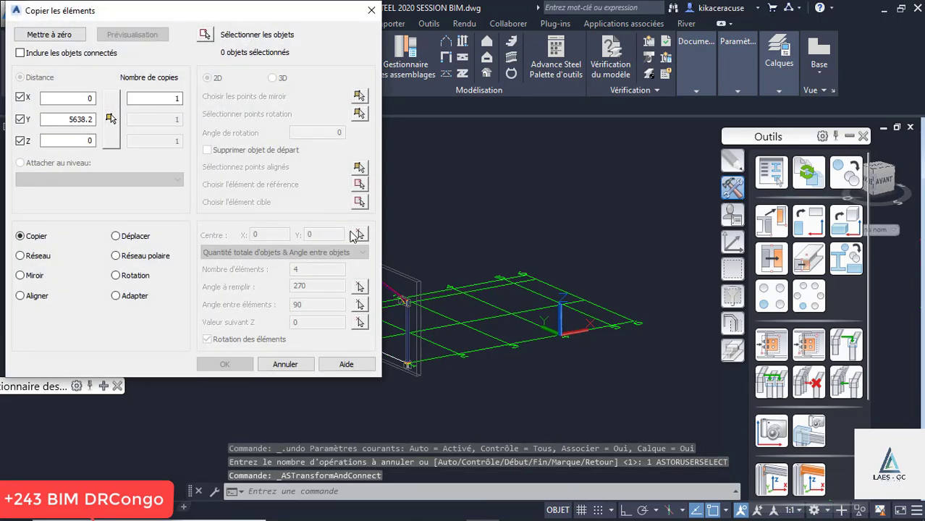
{"action": "left_click", "coordinate": [205, 34]}
{"action": "left_click", "coordinate": [229, 138]}
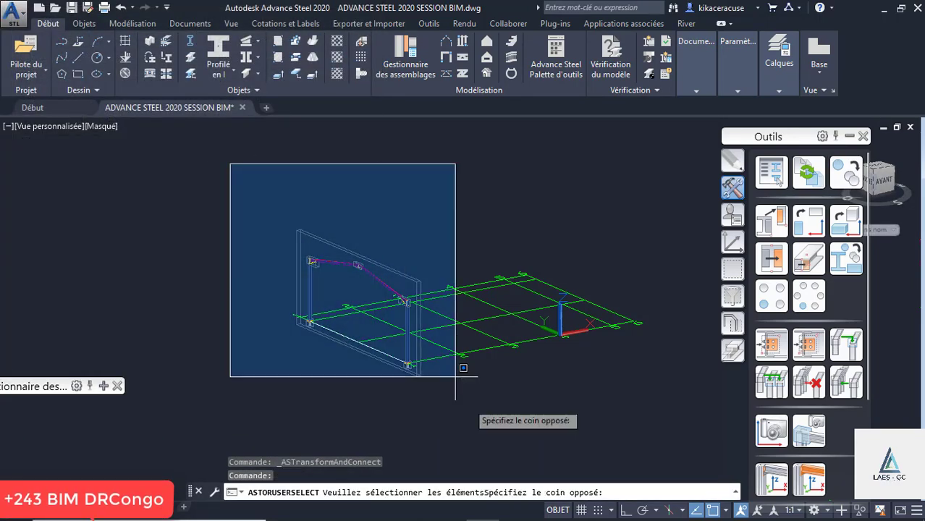
{"action": "left_click", "coordinate": [498, 445]}
{"action": "key", "text": "Return"}
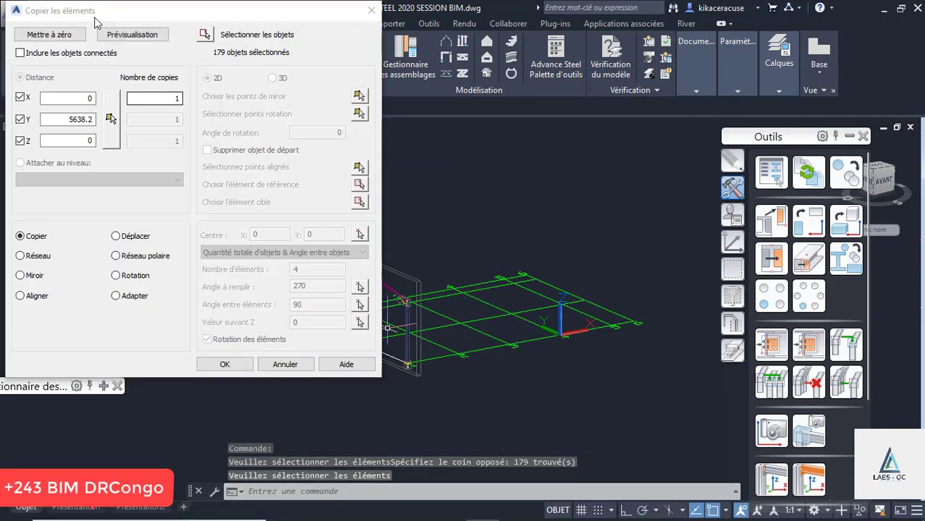
{"action": "left_click", "coordinate": [68, 122]}
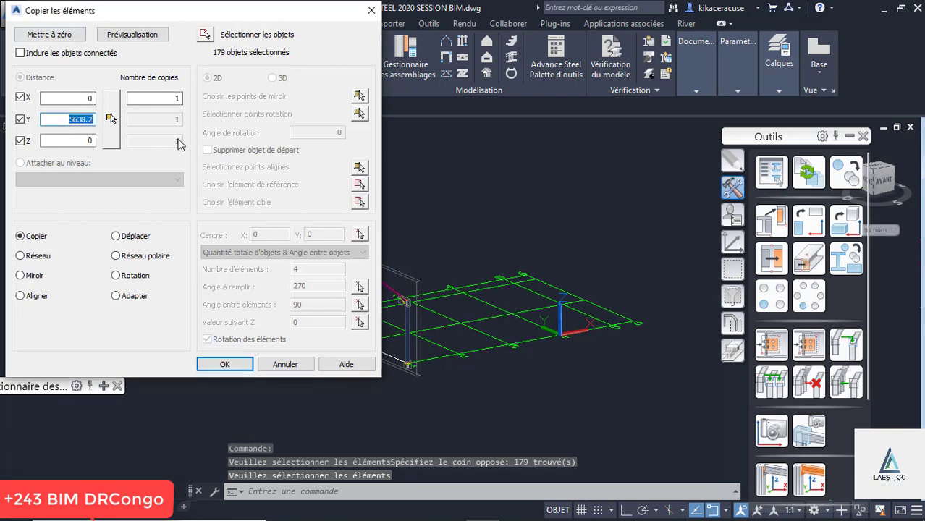
{"action": "key", "text": "BackSpace"}
{"action": "left_click_drag", "start_coordinate": [87, 99], "coordinate": [143, 110]}
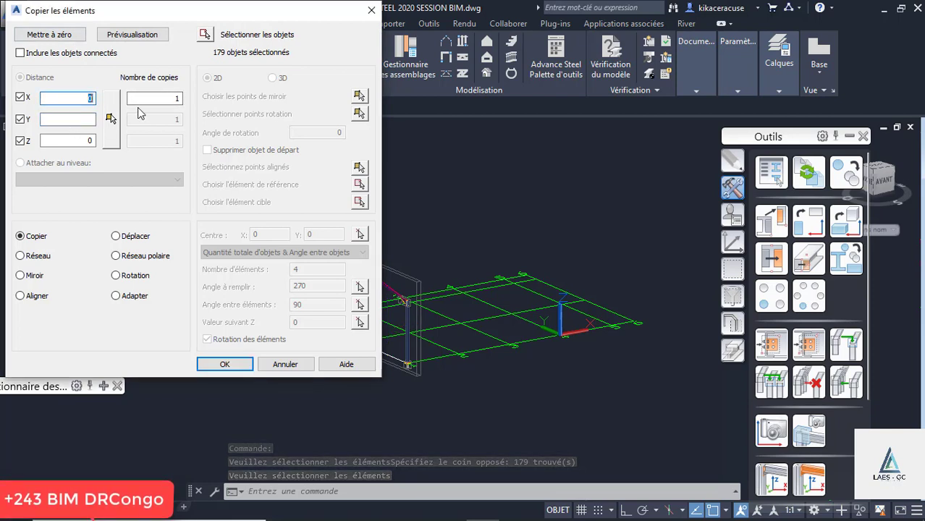
{"action": "left_click", "coordinate": [89, 120]}
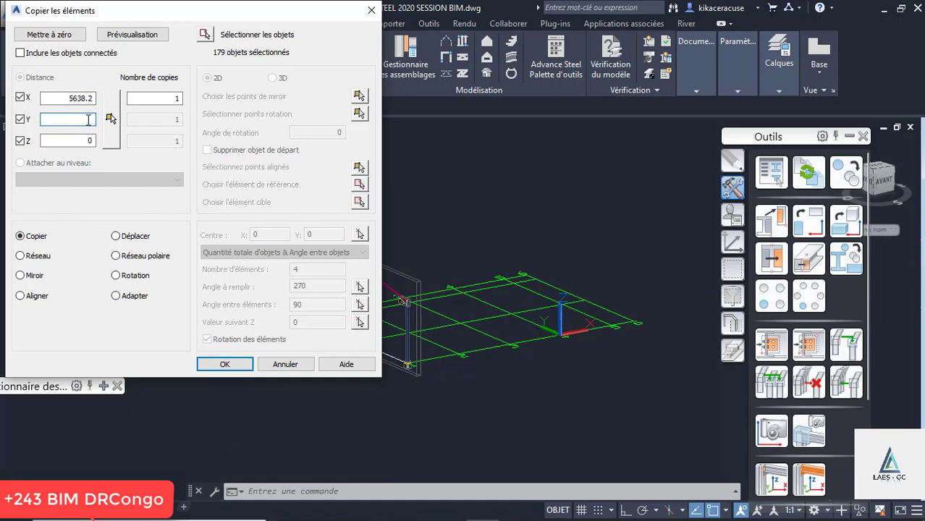
{"action": "type", "text": "0"}
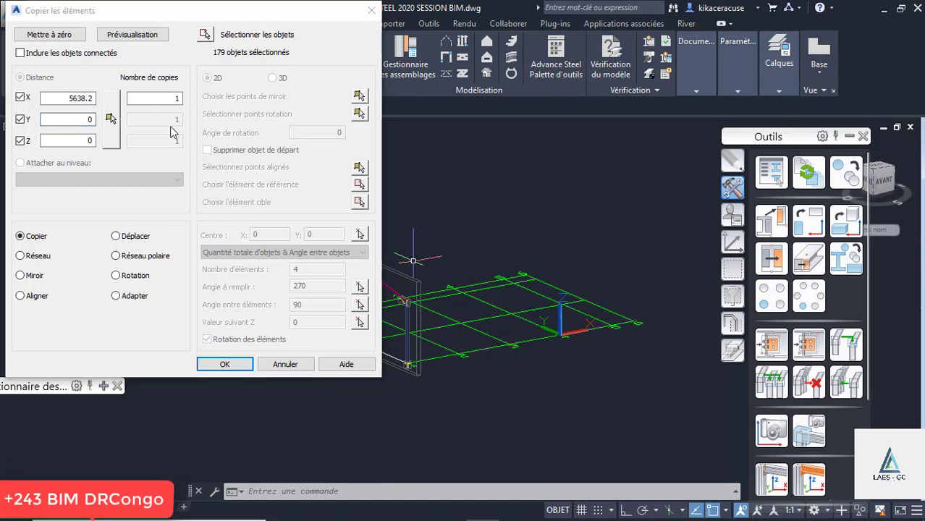
{"action": "key", "text": "Tab"}
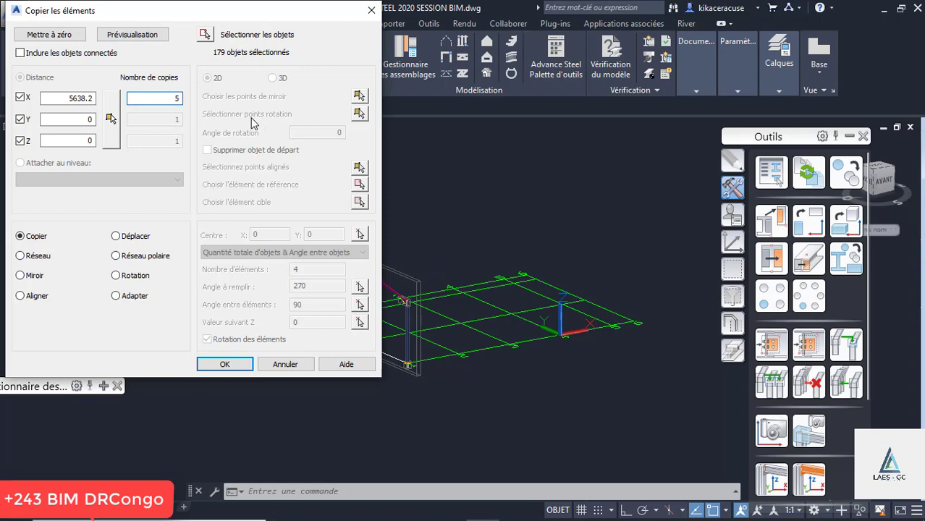
{"action": "type", "text": "2"}
{"action": "left_click", "coordinate": [239, 364]}
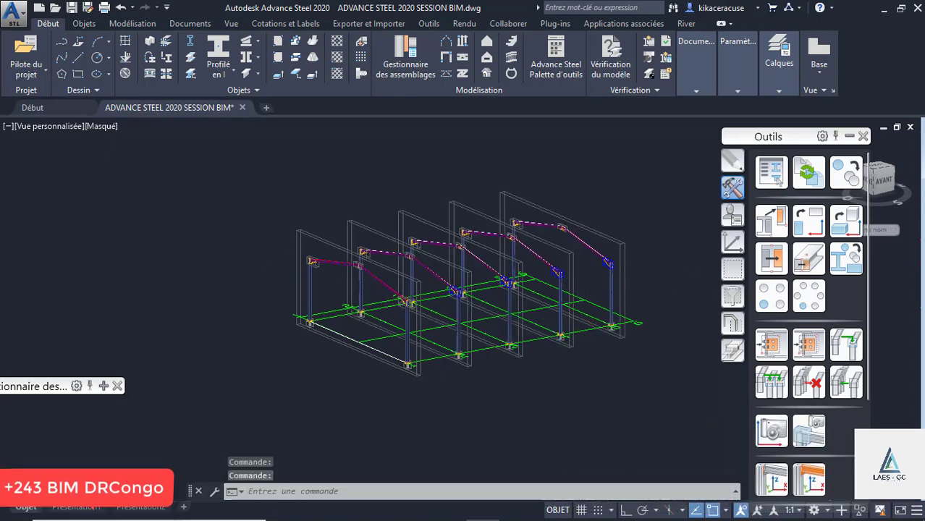
Switch the visual style to Réaliste and inspect the ridge and column-haunch connections of the copied frames
{"action": "scroll", "coordinate": [443, 230], "scroll_direction": "up", "scroll_amount": 2}
{"action": "scroll", "coordinate": [443, 230], "scroll_direction": "down", "scroll_amount": 8}
{"action": "middle_click_drag", "start_coordinate": [386, 260], "coordinate": [427, 175], "text": "shift"}
{"action": "scroll", "coordinate": [427, 175], "scroll_direction": "up", "scroll_amount": 6}
{"action": "scroll", "coordinate": [427, 175], "scroll_direction": "up", "scroll_amount": 3}
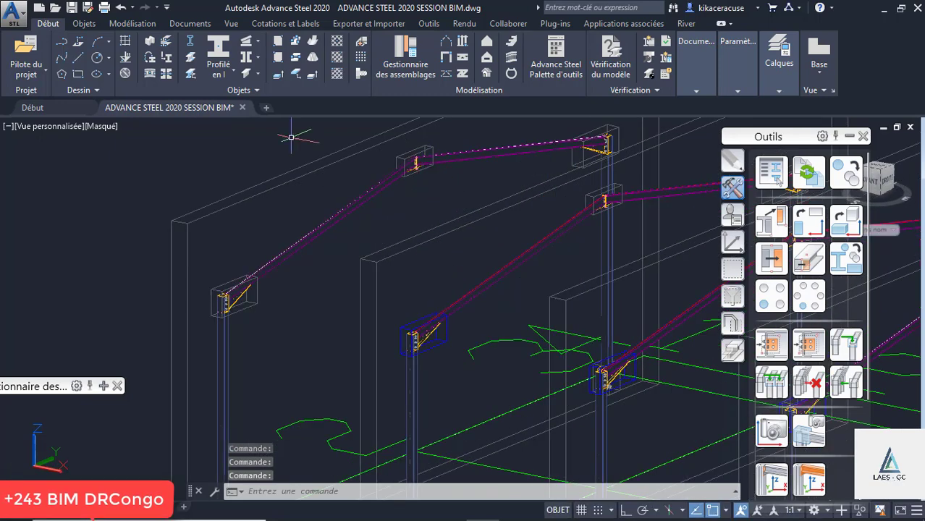
{"action": "left_click", "coordinate": [100, 128]}
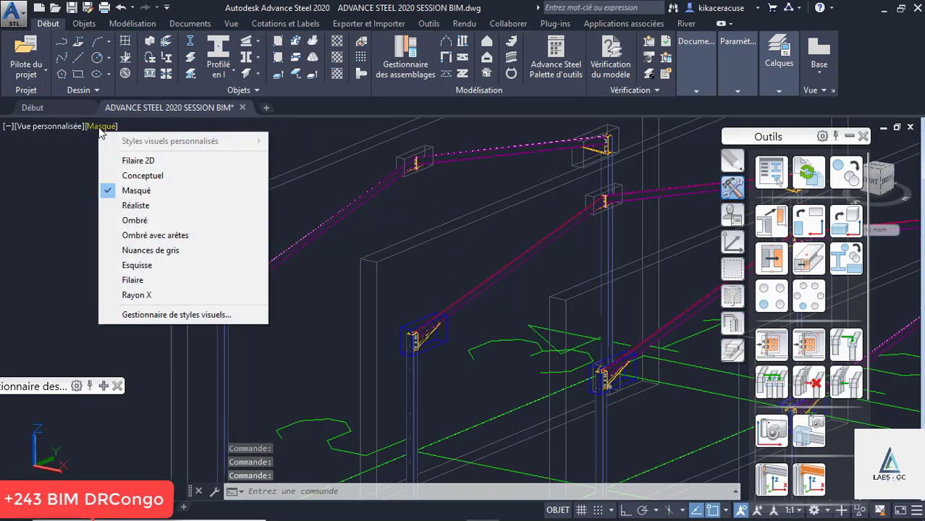
{"action": "left_click", "coordinate": [137, 208]}
{"action": "scroll", "coordinate": [413, 140], "scroll_direction": "up", "scroll_amount": 6}
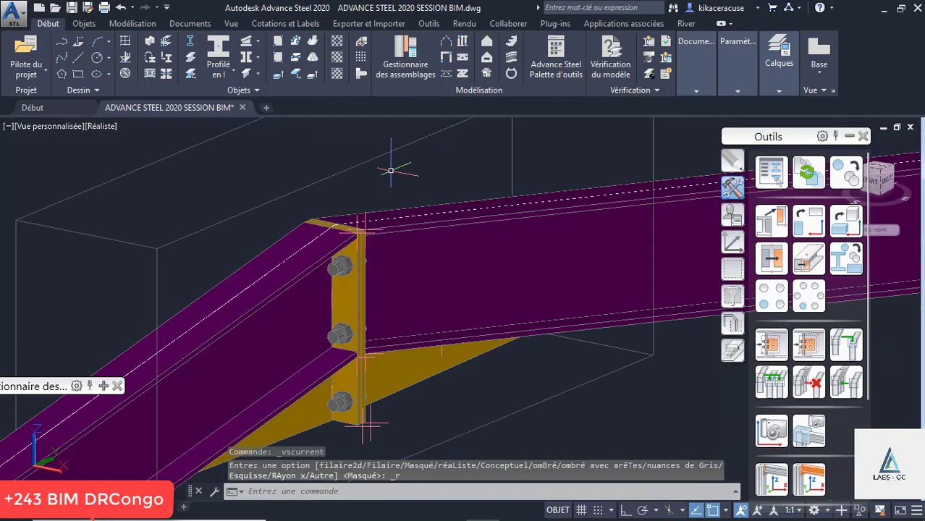
{"action": "scroll", "coordinate": [392, 170], "scroll_direction": "down", "scroll_amount": 8}
{"action": "scroll", "coordinate": [511, 220], "scroll_direction": "up", "scroll_amount": 3}
{"action": "scroll", "coordinate": [362, 224], "scroll_direction": "down", "scroll_amount": 6}
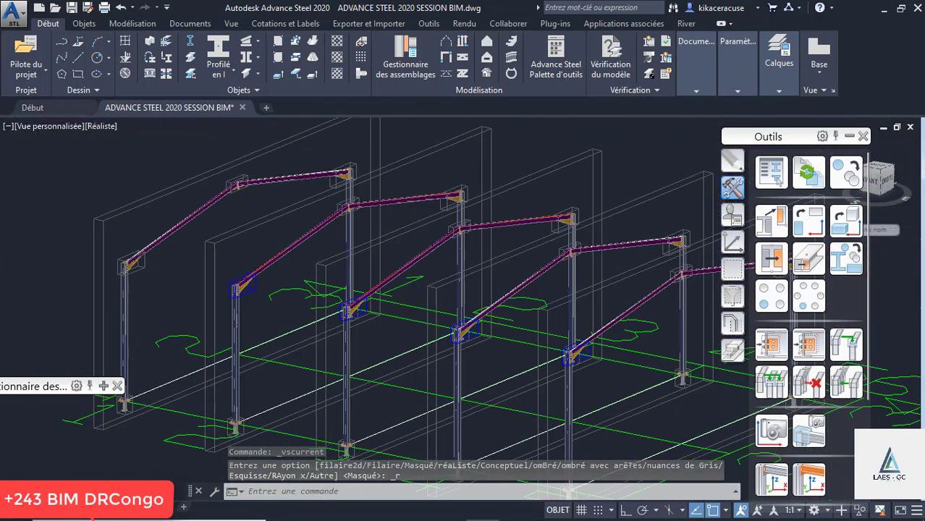
{"action": "scroll", "coordinate": [206, 234], "scroll_direction": "up", "scroll_amount": 4}
{"action": "scroll", "coordinate": [206, 234], "scroll_direction": "up", "scroll_amount": 3}
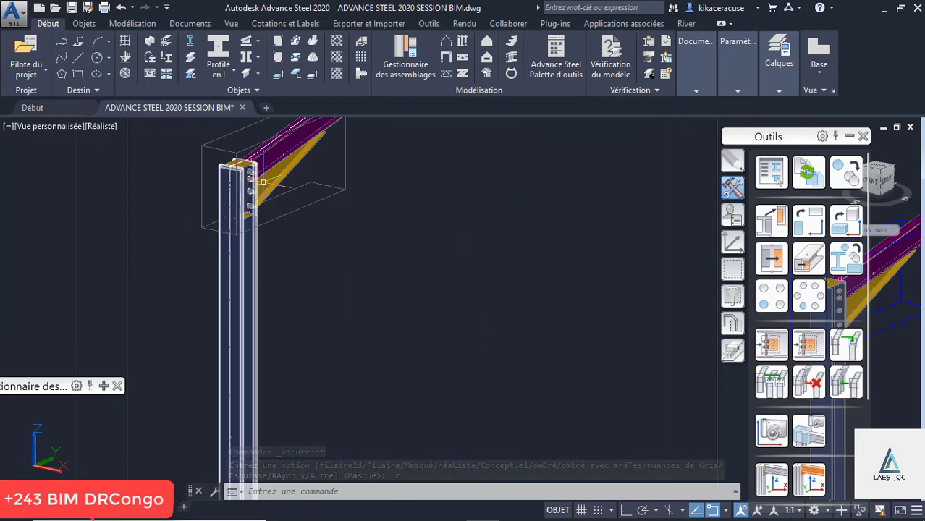
Examine the row of copied portal frames along the grid, including their ridge and eaves connections
{"action": "scroll", "coordinate": [260, 267], "scroll_direction": "down", "scroll_amount": 5}
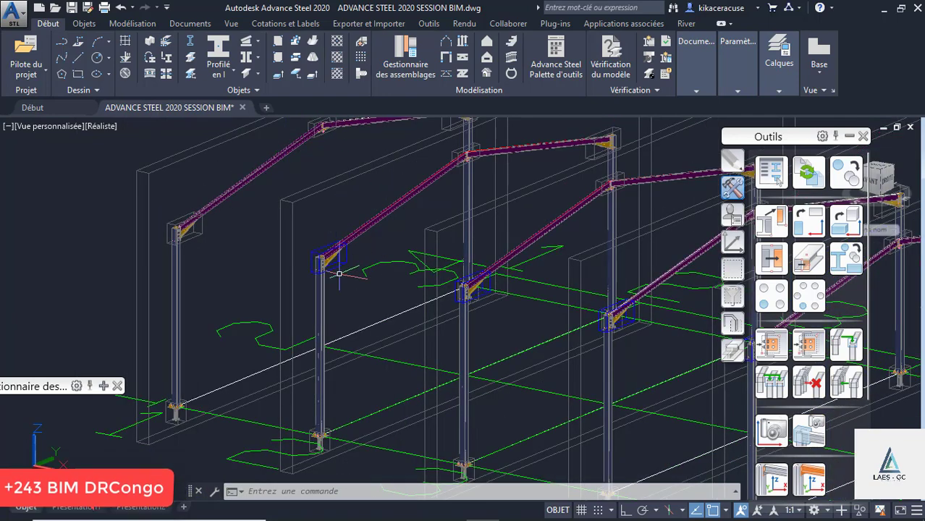
{"action": "scroll", "coordinate": [243, 270], "scroll_direction": "down", "scroll_amount": 5}
{"action": "scroll", "coordinate": [590, 277], "scroll_direction": "up", "scroll_amount": 3}
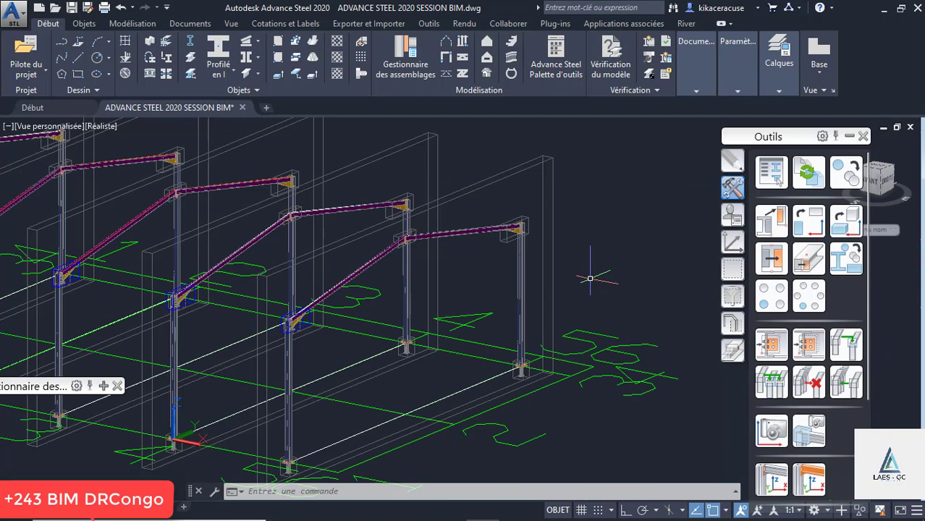
{"action": "scroll", "coordinate": [396, 251], "scroll_direction": "down", "scroll_amount": 3}
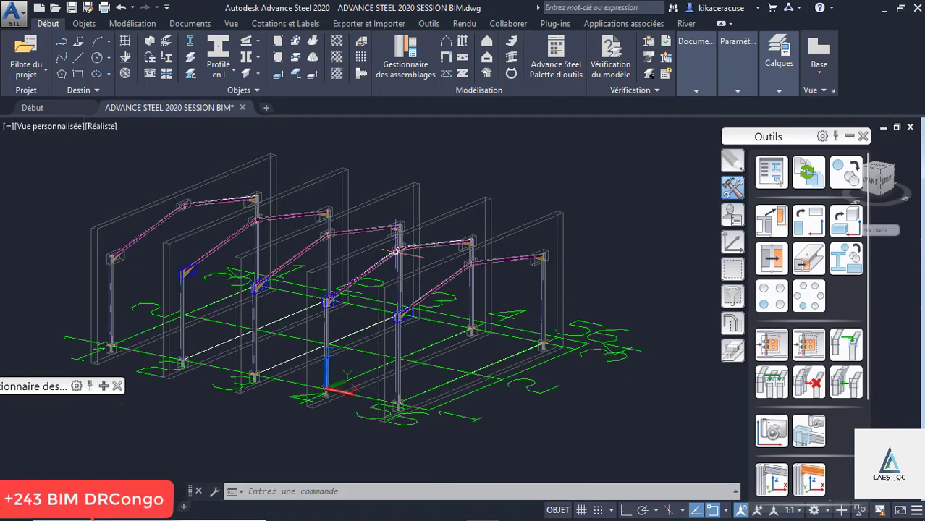
{"action": "scroll", "coordinate": [228, 197], "scroll_direction": "up", "scroll_amount": 5}
{"action": "scroll", "coordinate": [343, 267], "scroll_direction": "up", "scroll_amount": 3}
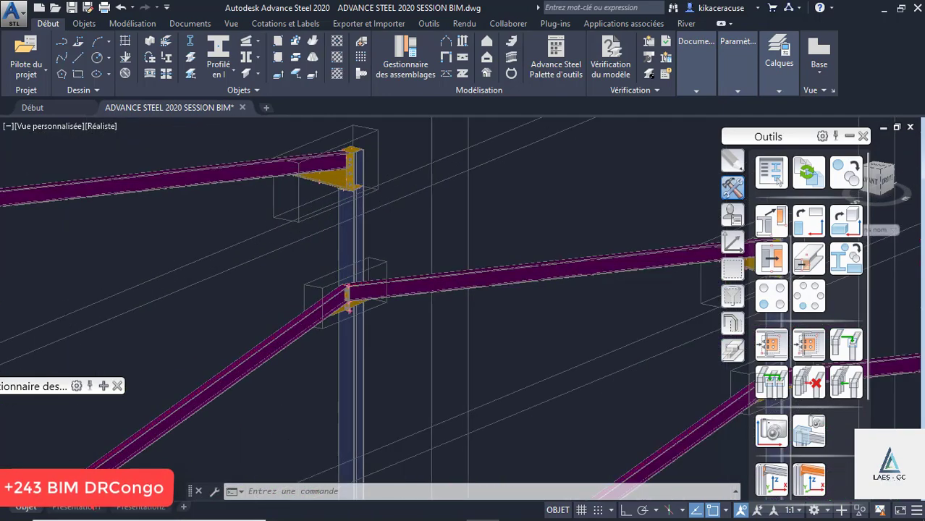
{"action": "scroll", "coordinate": [340, 267], "scroll_direction": "down", "scroll_amount": 6}
{"action": "scroll", "coordinate": [357, 272], "scroll_direction": "up", "scroll_amount": 5}
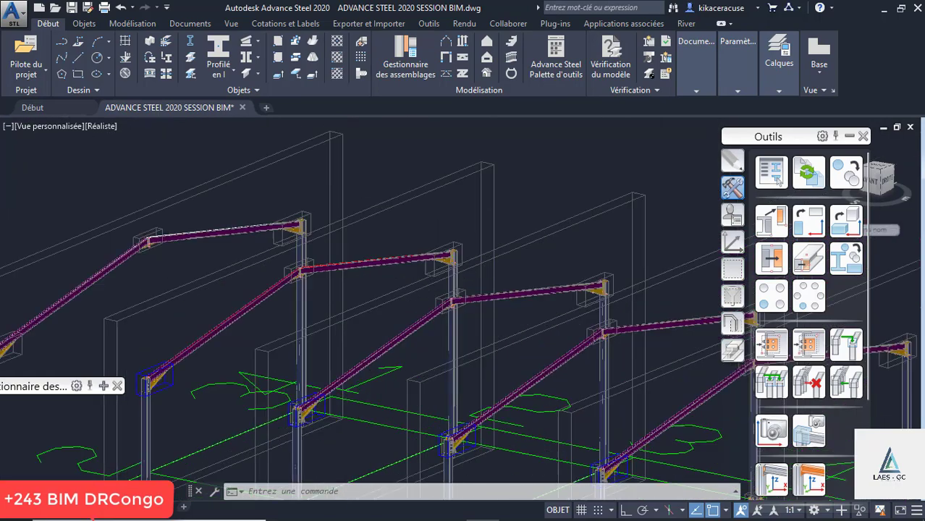
Switch the visual style to Conceptuel and inspect a bolted column-haunch connection and a column base plate with its anchors
{"action": "left_click", "coordinate": [103, 125]}
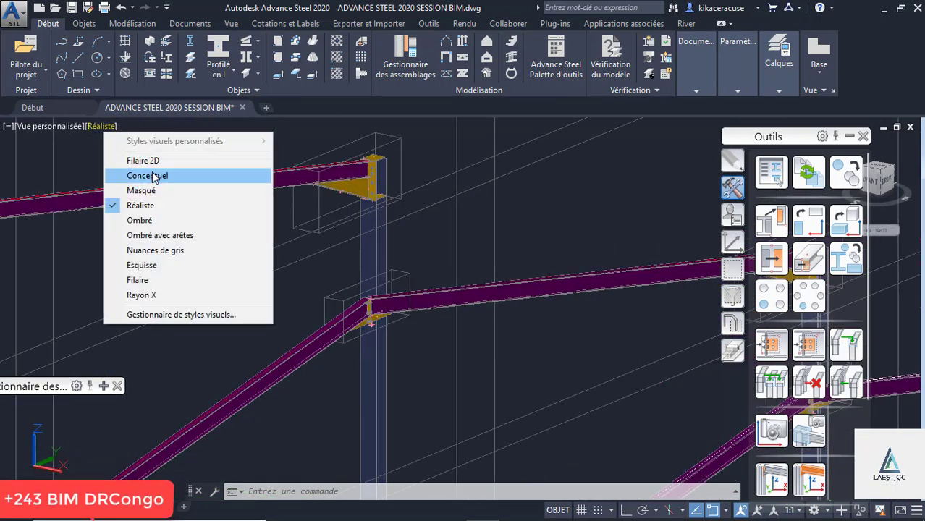
{"action": "left_click", "coordinate": [151, 174]}
{"action": "scroll", "coordinate": [151, 174], "scroll_direction": "down", "scroll_amount": 6}
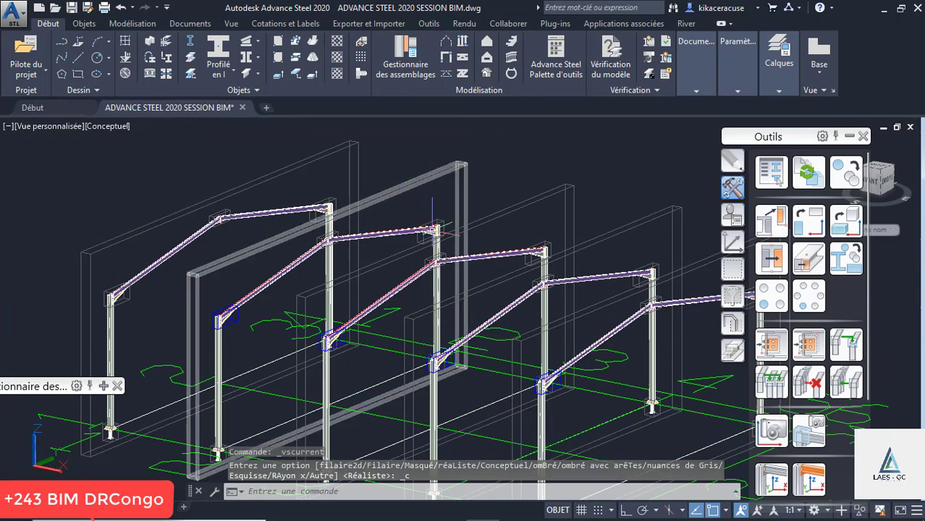
{"action": "middle_click_drag", "start_coordinate": [472, 239], "coordinate": [450, 247], "text": "shift"}
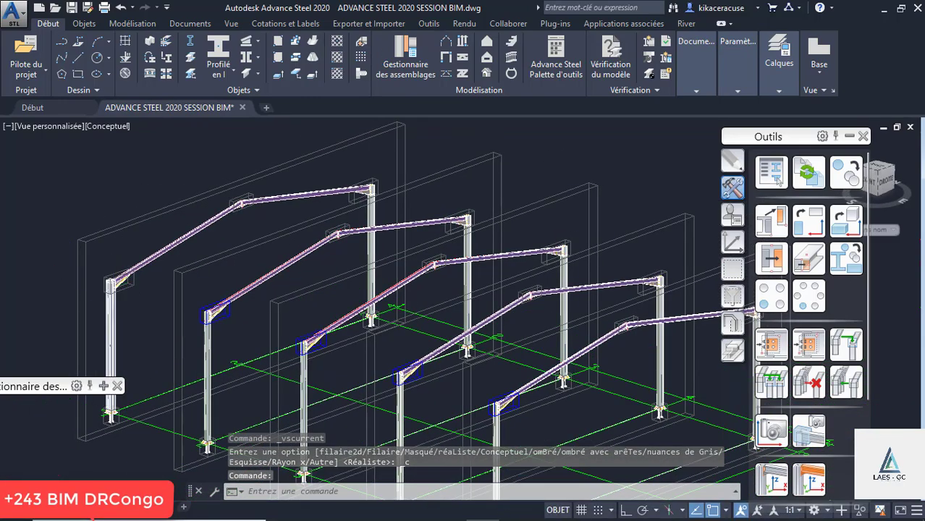
{"action": "scroll", "coordinate": [111, 287], "scroll_direction": "up", "scroll_amount": 9}
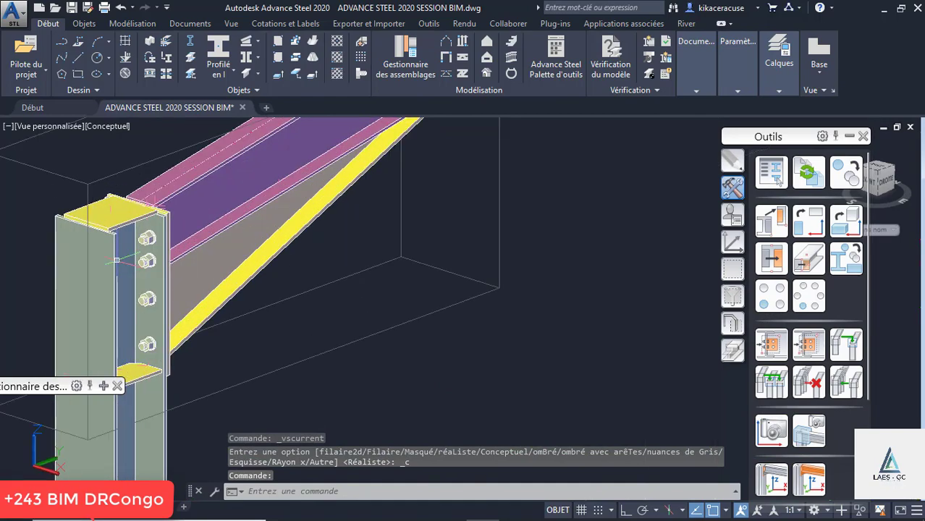
{"action": "scroll", "coordinate": [115, 257], "scroll_direction": "down", "scroll_amount": 8}
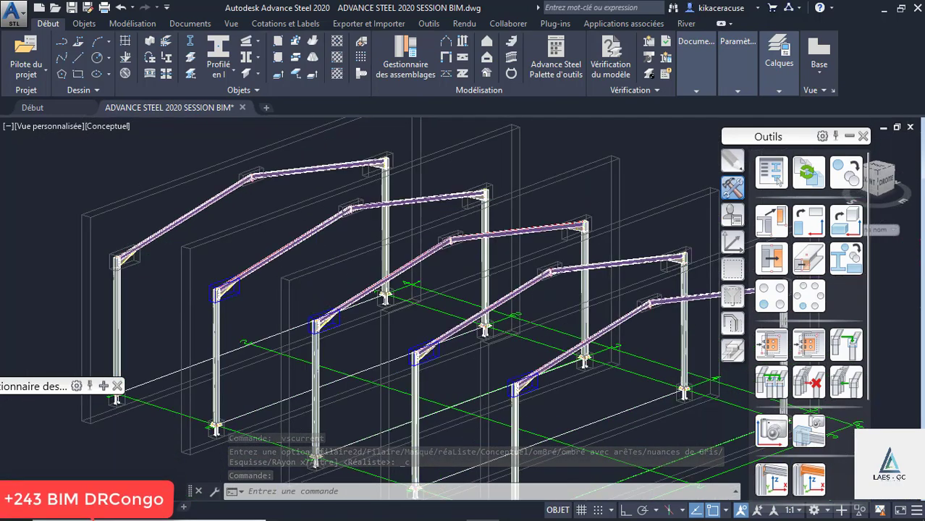
{"action": "scroll", "coordinate": [307, 296], "scroll_direction": "down", "scroll_amount": 4}
{"action": "scroll", "coordinate": [374, 388], "scroll_direction": "up", "scroll_amount": 10}
{"action": "scroll", "coordinate": [373, 388], "scroll_direction": "up", "scroll_amount": 6}
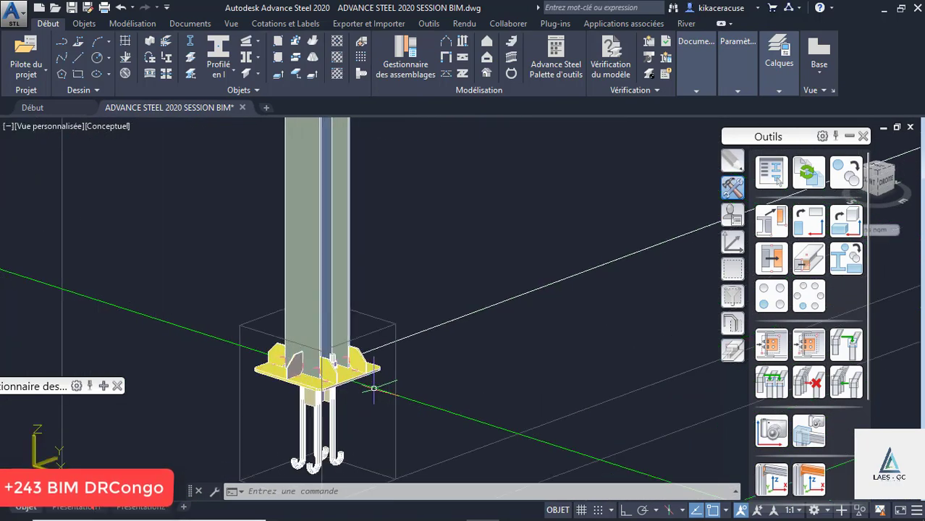
{"action": "scroll", "coordinate": [377, 378], "scroll_direction": "down", "scroll_amount": 5}
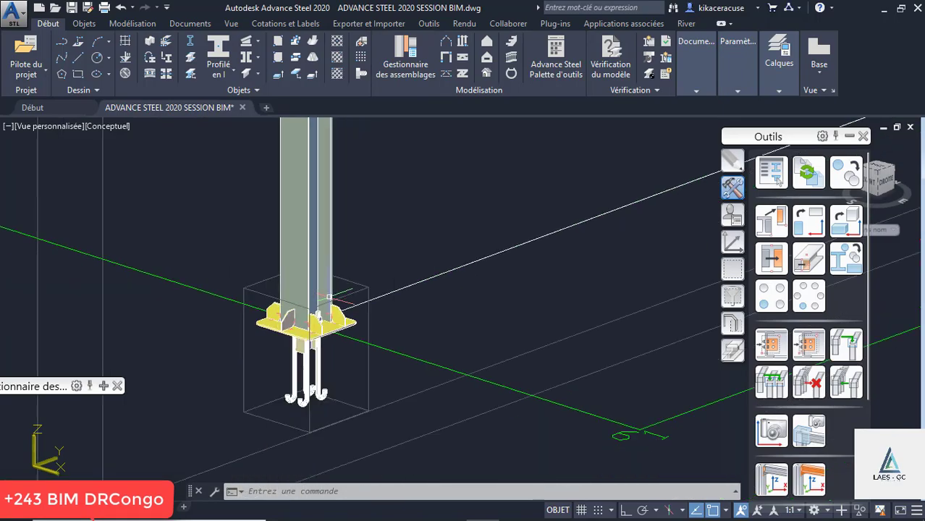